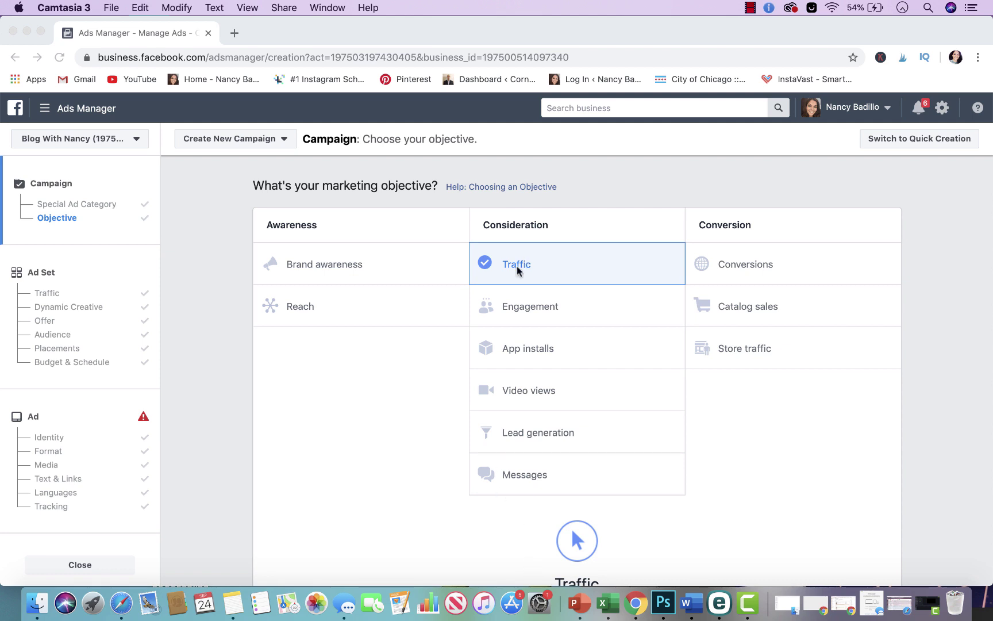
- Rename the Traffic campaign to "September - Blue Invite" and continue to the ad set settings
scroll(447, 459, "down", 5)
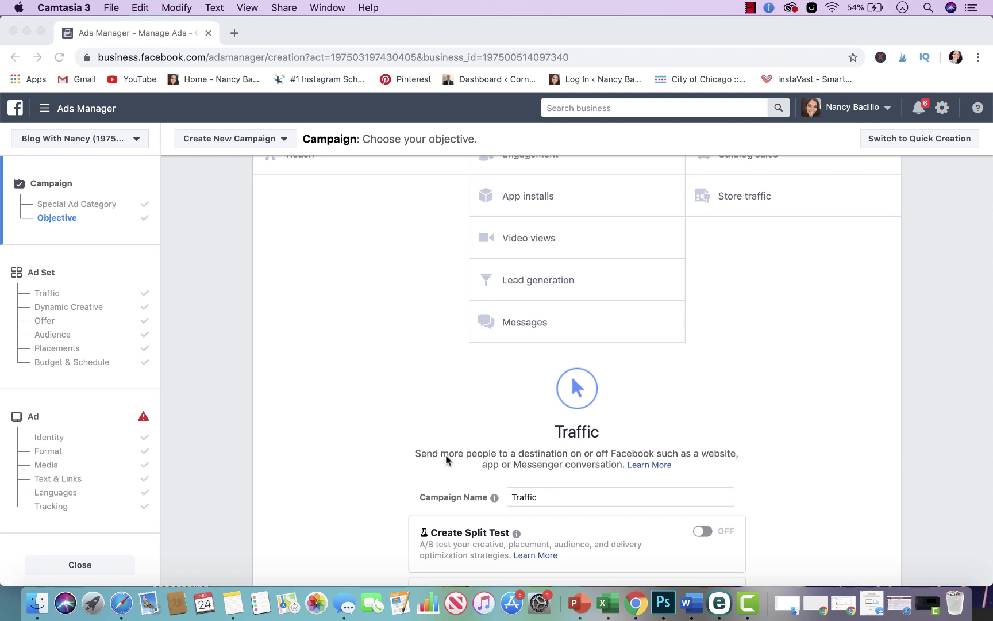
scroll(479, 484, "down", 4)
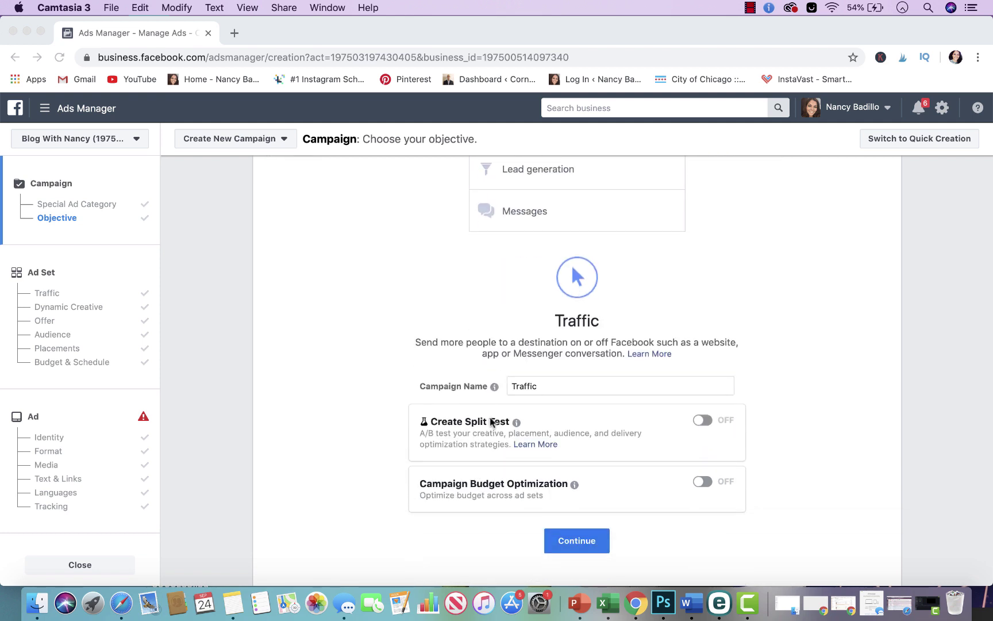
left_click(558, 395)
double_click(554, 387)
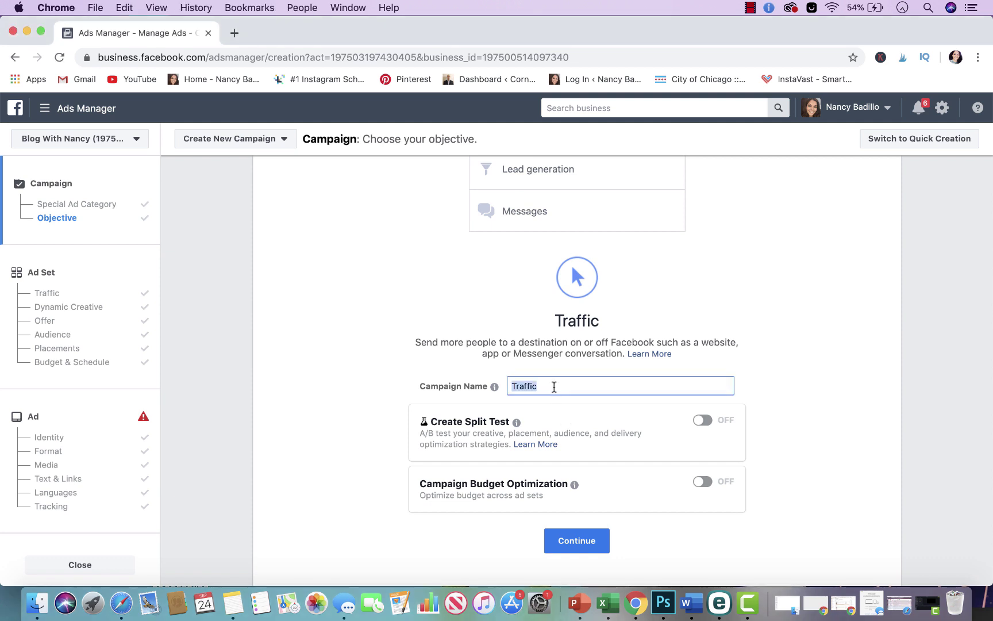
key("BackSpace")
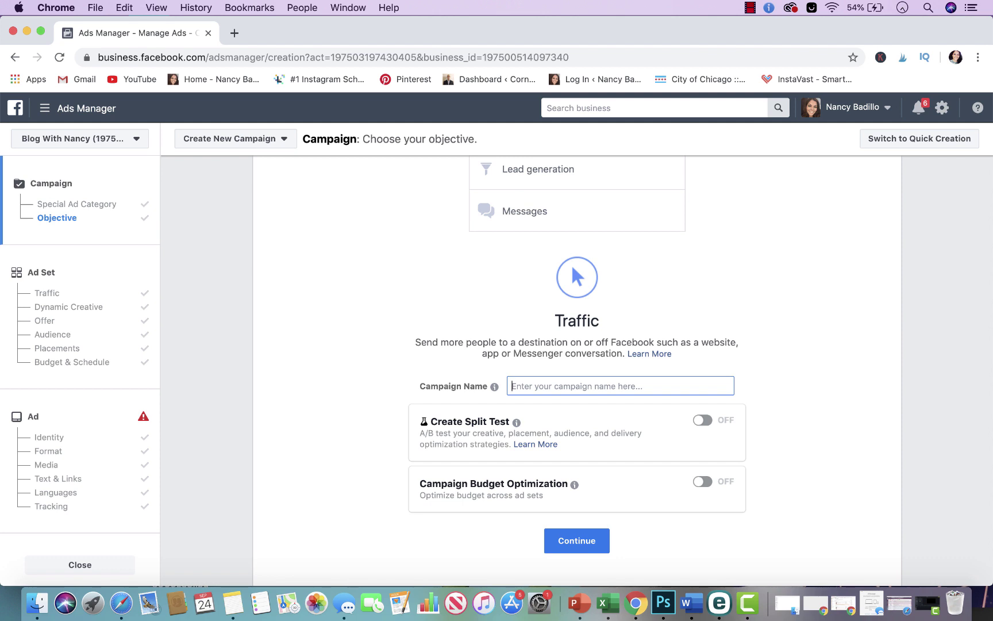
type("Septembe")
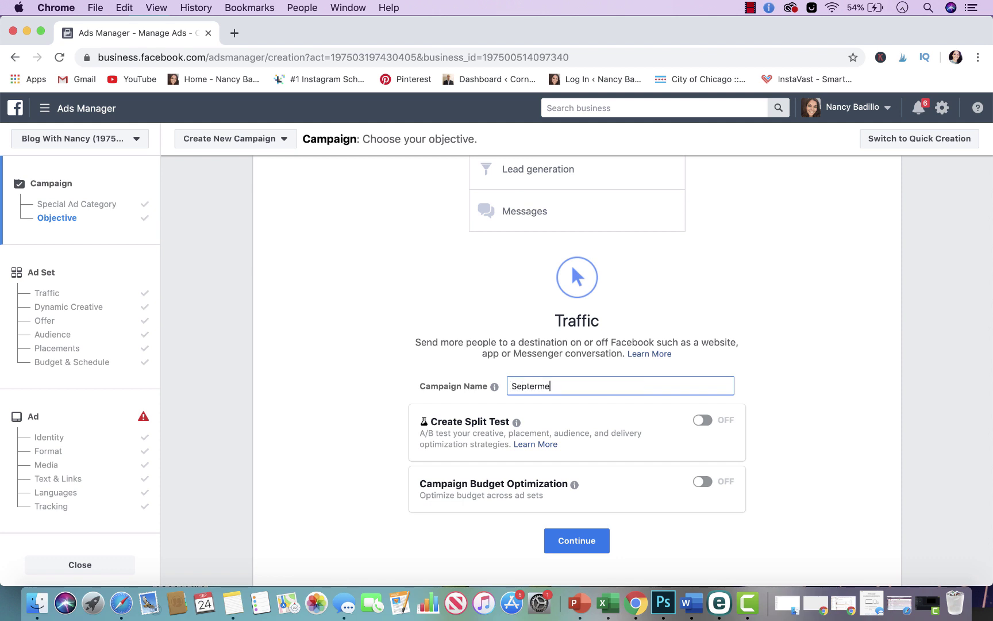
key("BackSpace")
key("BackSpace")
key("BackSpace")
type("mber - Blue Invite")
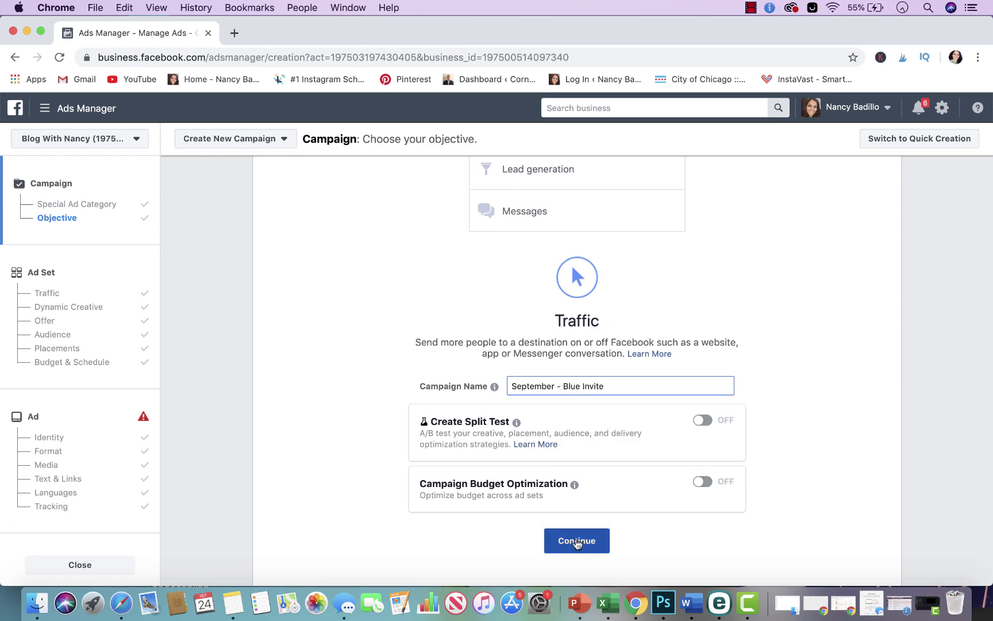
left_click(577, 542)
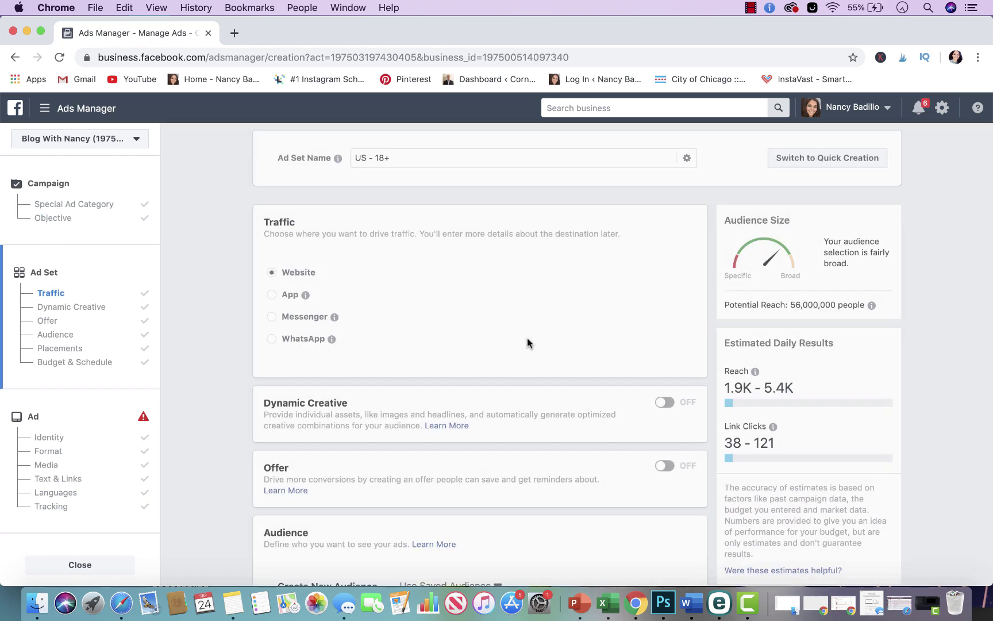
- Rename the ad set to "September - Blue Invite"
left_click(435, 159)
key("super+a")
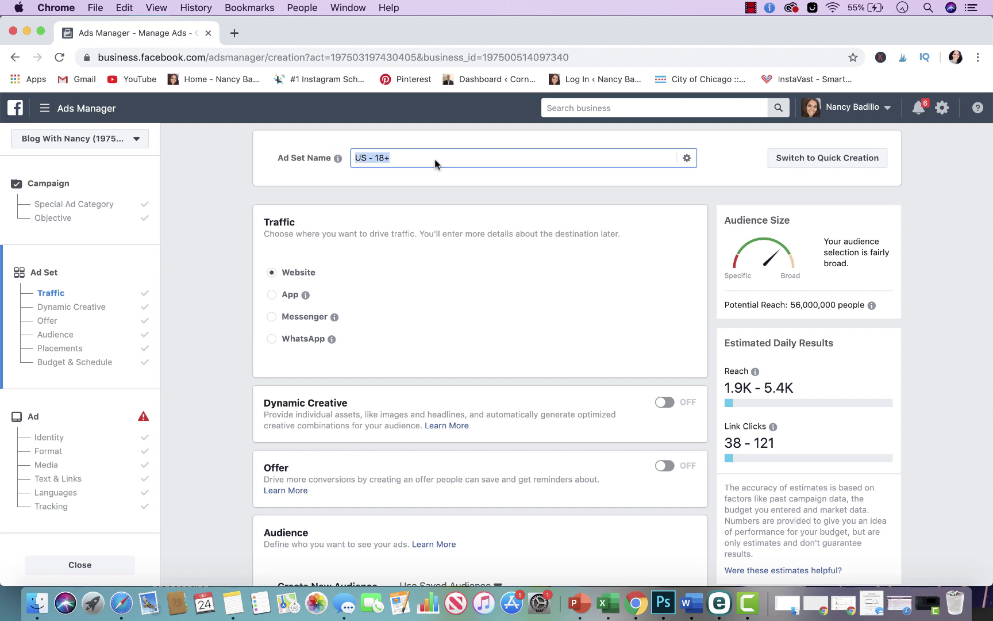
type("Setp")
key("BackSpace")
type("tember - BLog")
key("BackSpace")
key("BackSpace")
key("BackSpace")
type("lue Invite")
- Review the ad set's traffic destination, offer and audience settings, and look through the list of saved audiences
scroll(455, 268, "down", 3)
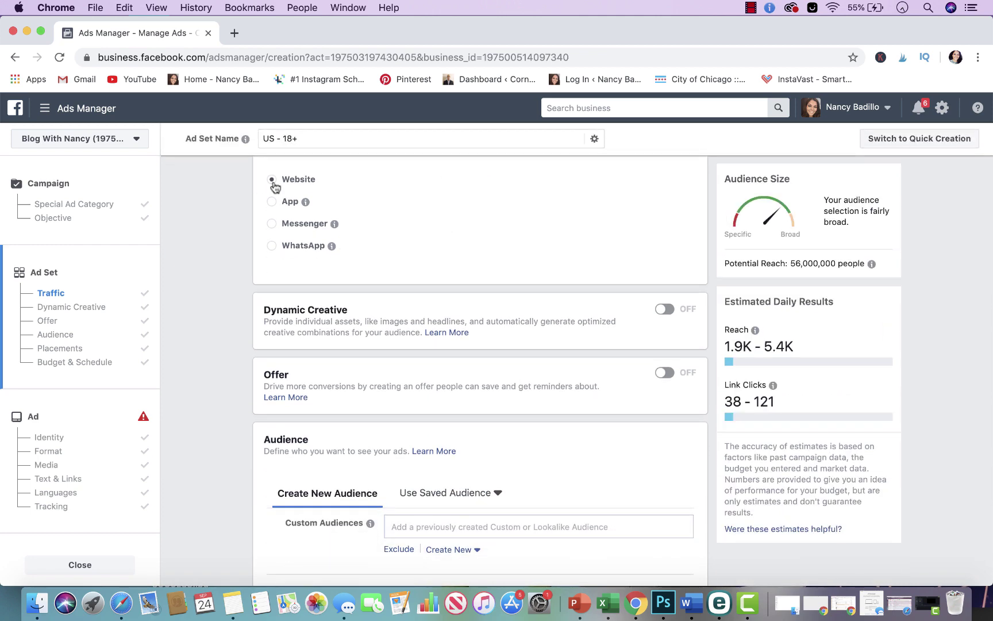
scroll(328, 222, "up", 3)
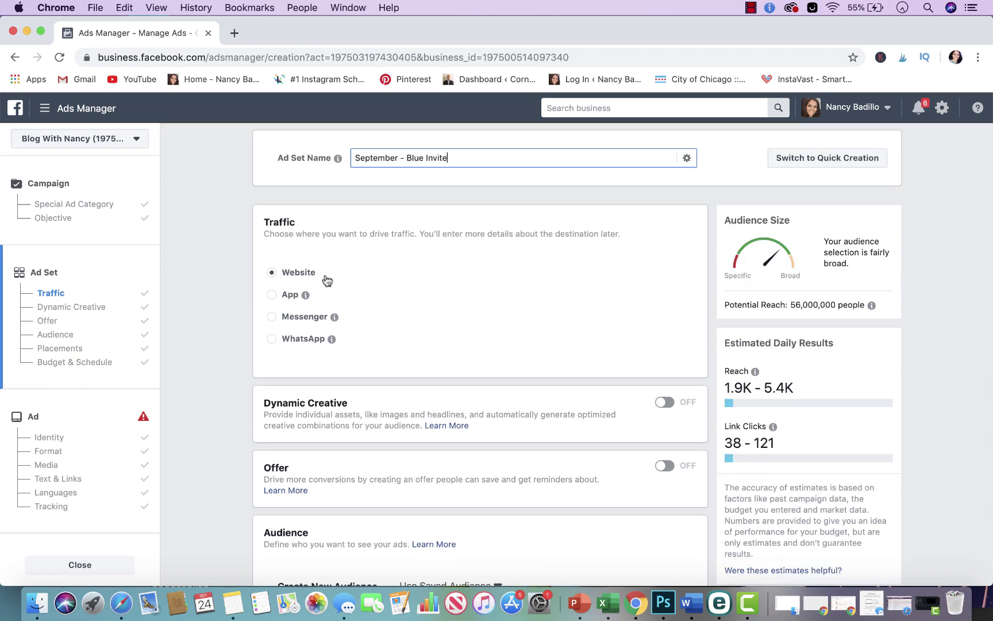
scroll(346, 280, "down", 2)
scroll(393, 317, "up", 2)
scroll(457, 366, "down", 7)
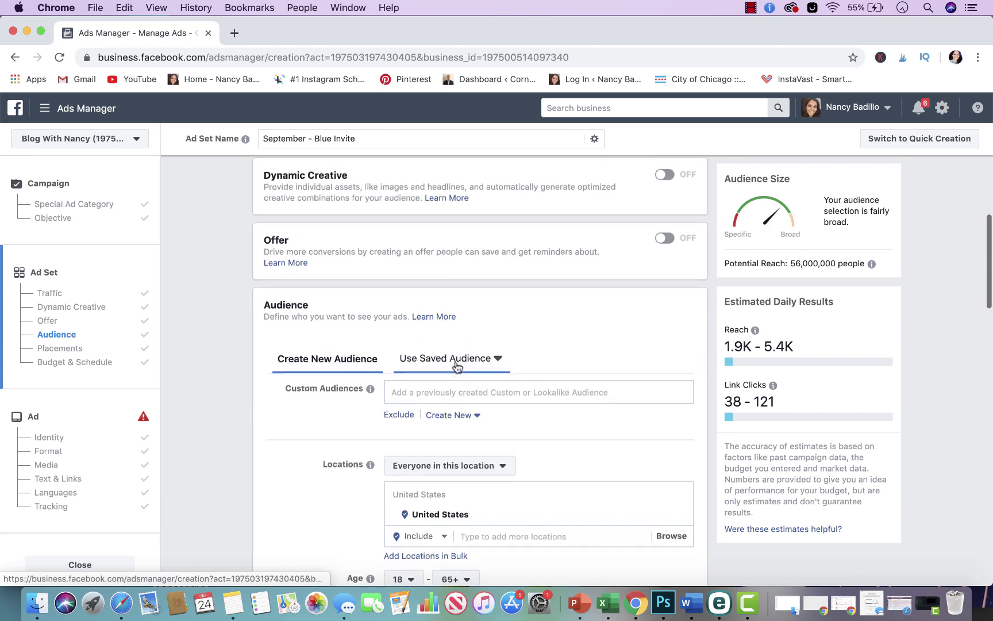
scroll(633, 210, "down", 2)
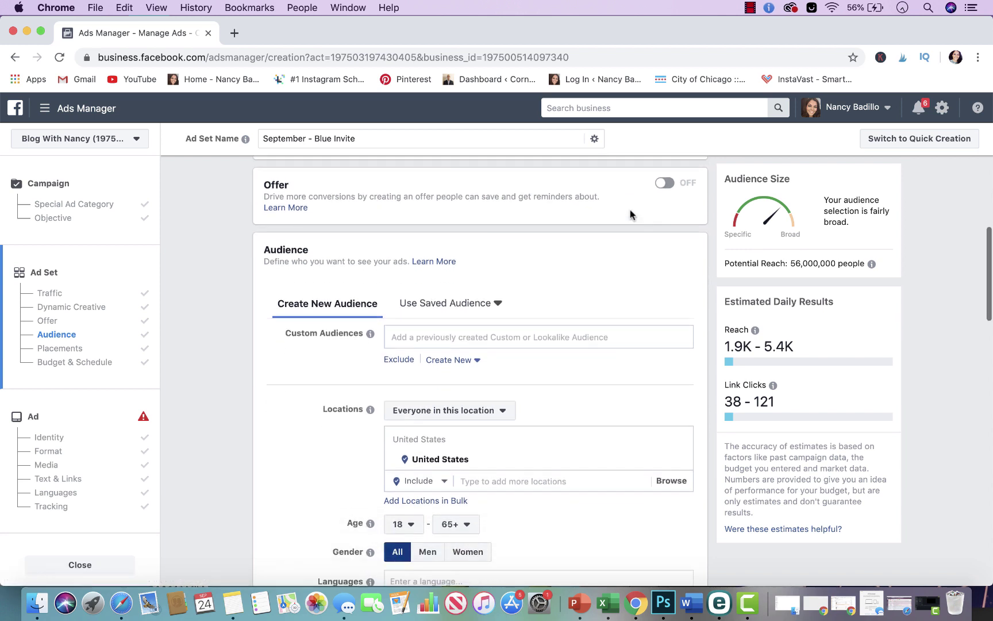
scroll(630, 215, "down", 3)
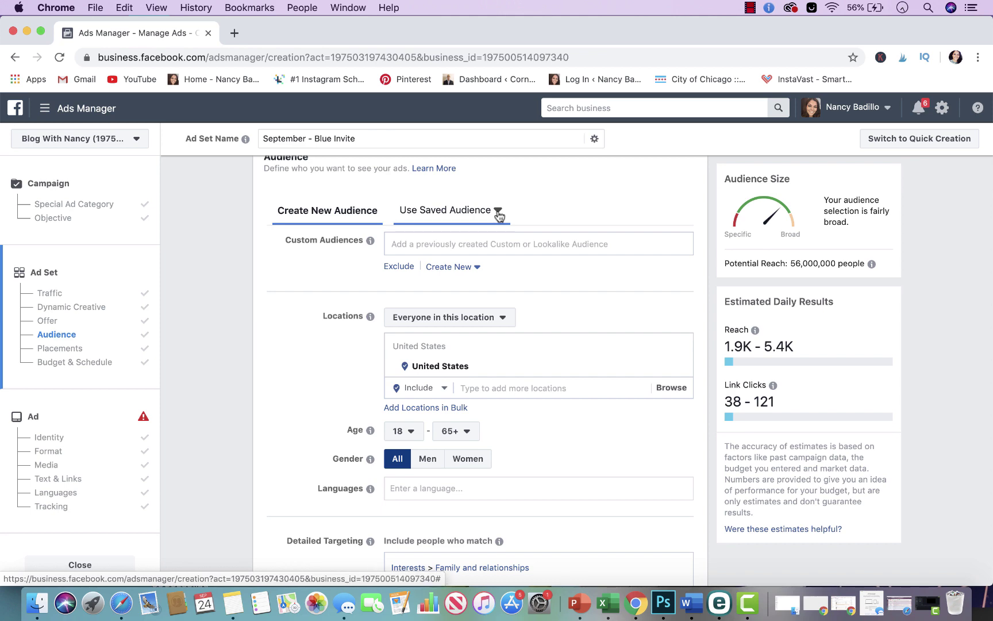
left_click(499, 215)
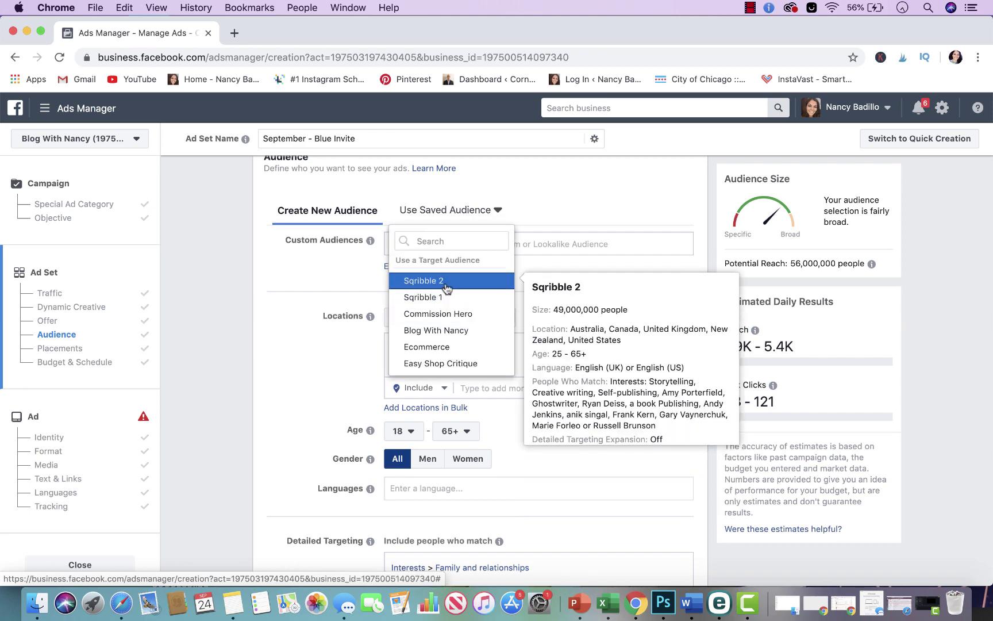
left_click(579, 199)
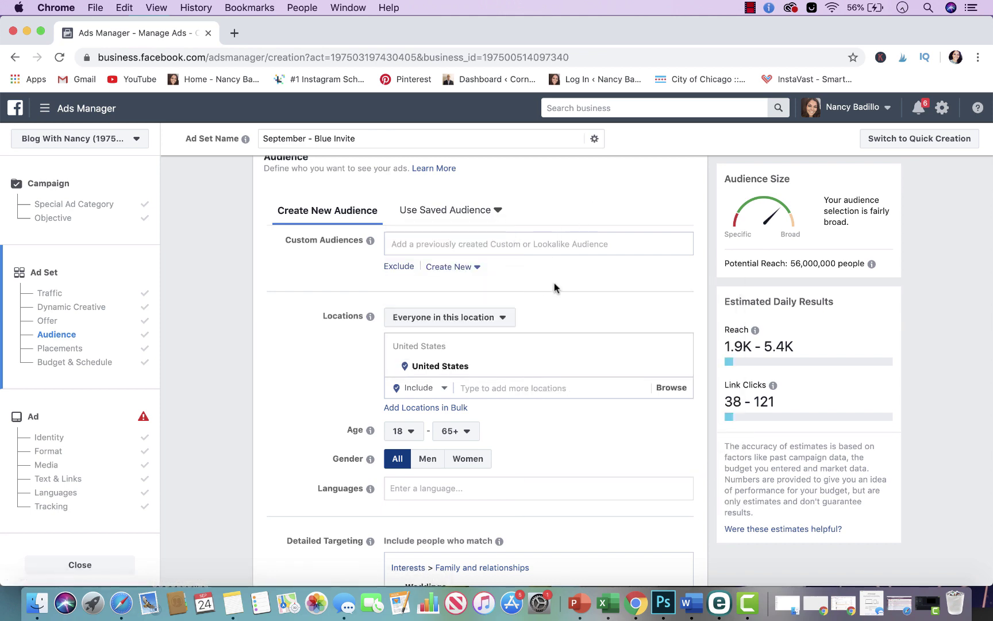
- Add the country Canada to the audience's included locations
scroll(555, 287, "down", 2)
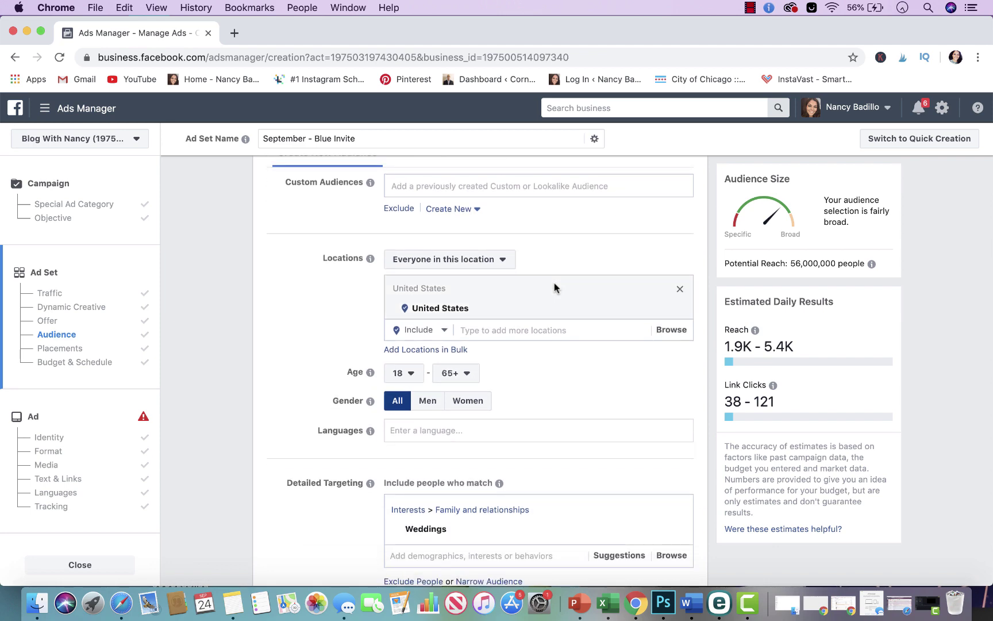
scroll(533, 297, "down", 1)
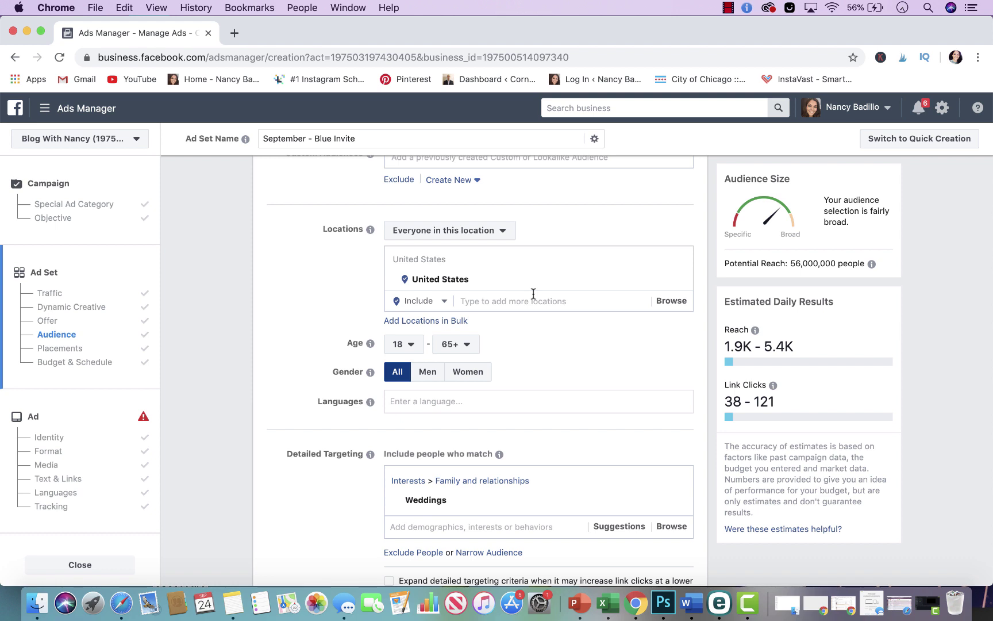
left_click(482, 301)
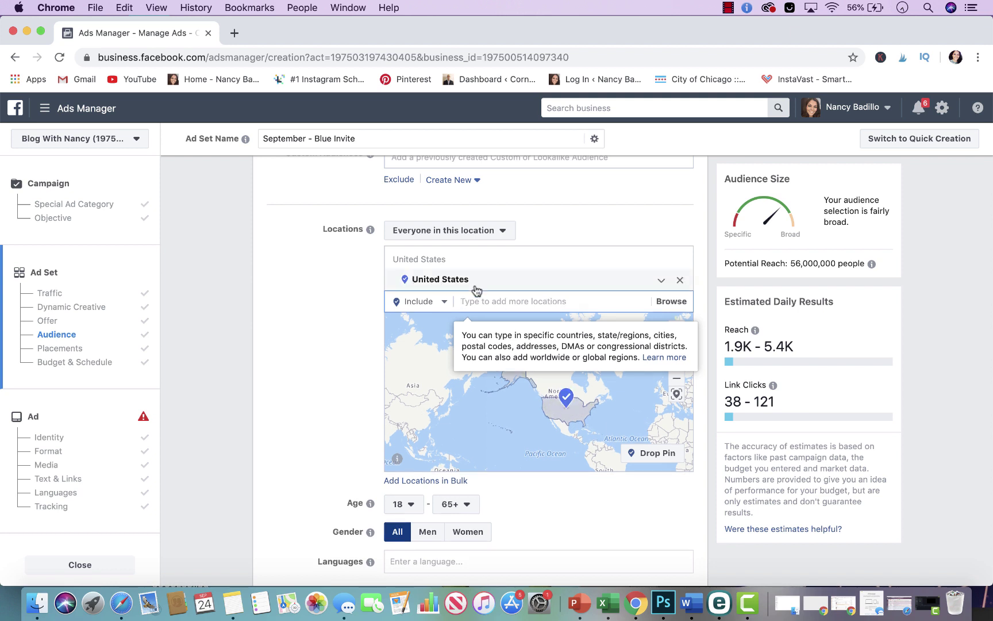
type("canada")
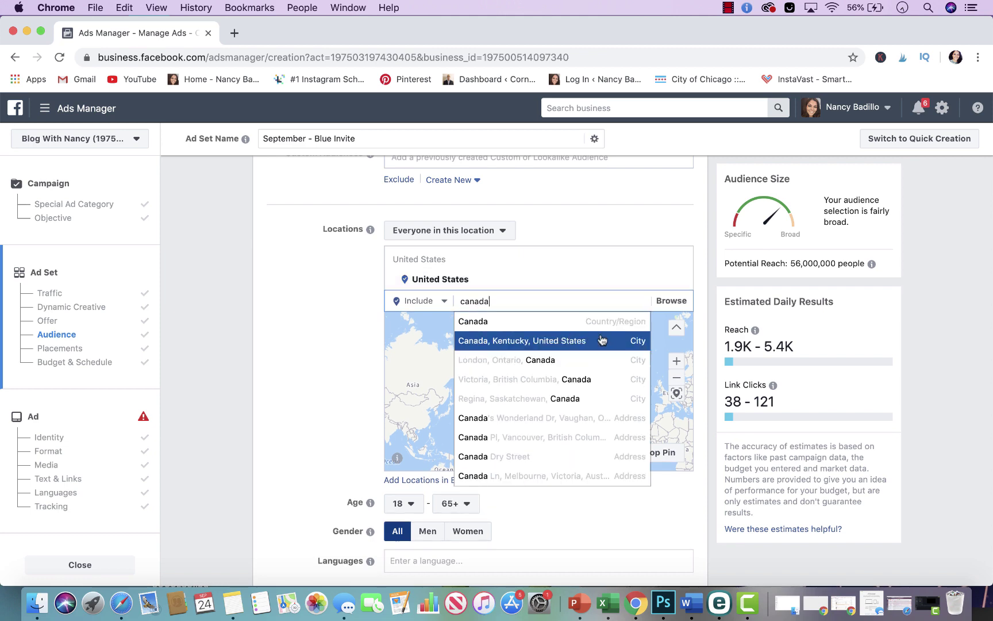
left_click(595, 325)
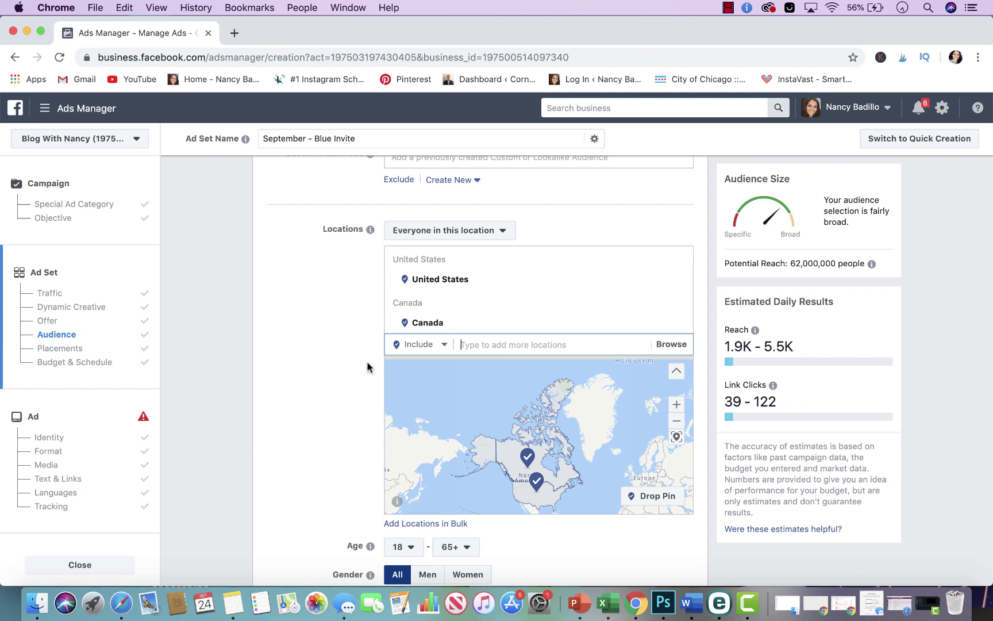
- Restrict the audience's gender to Women
scroll(341, 399, "down", 5)
scroll(341, 399, "down", 5)
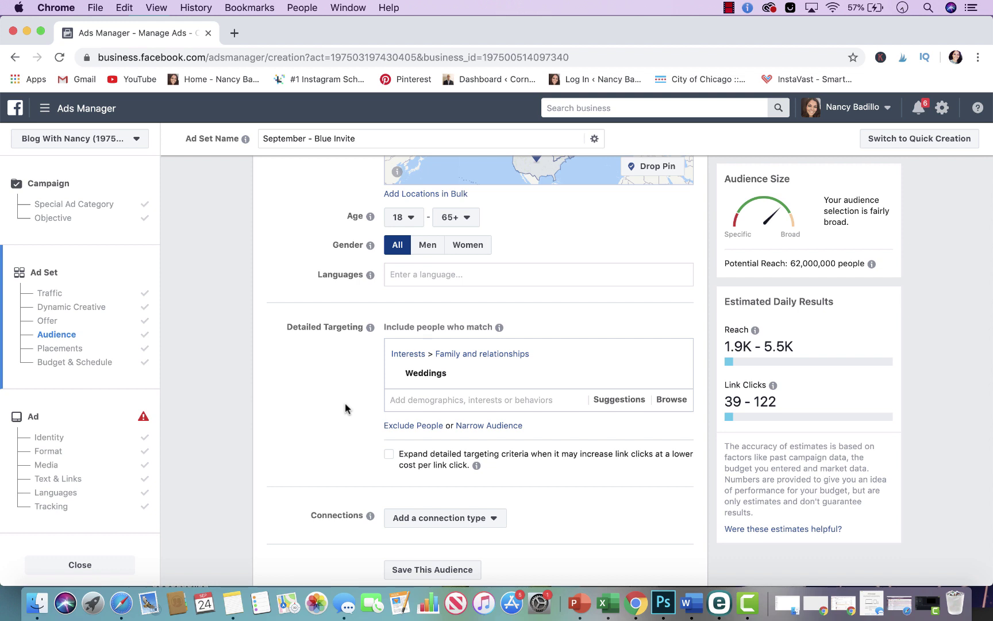
left_click(468, 244)
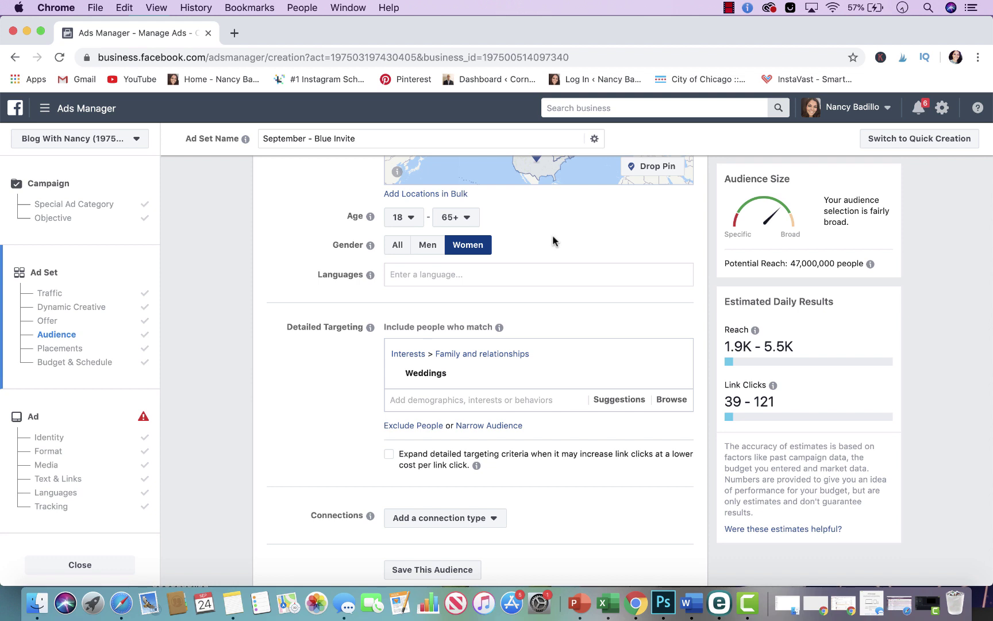
- Set the audience's age range to 25 through 45
left_click(402, 218)
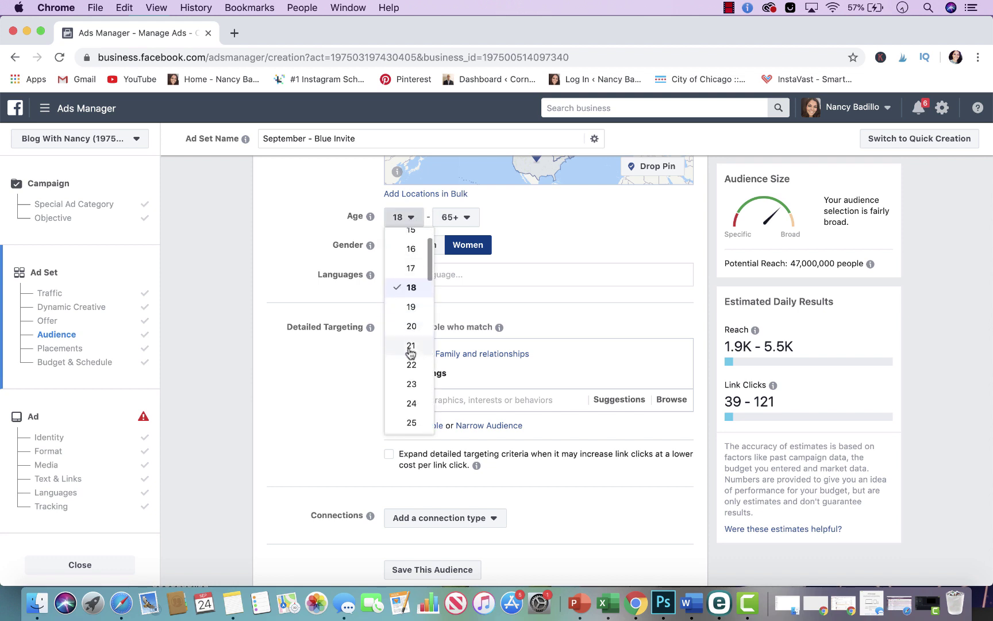
left_click(412, 423)
left_click(467, 218)
scroll(469, 305, "up", 5)
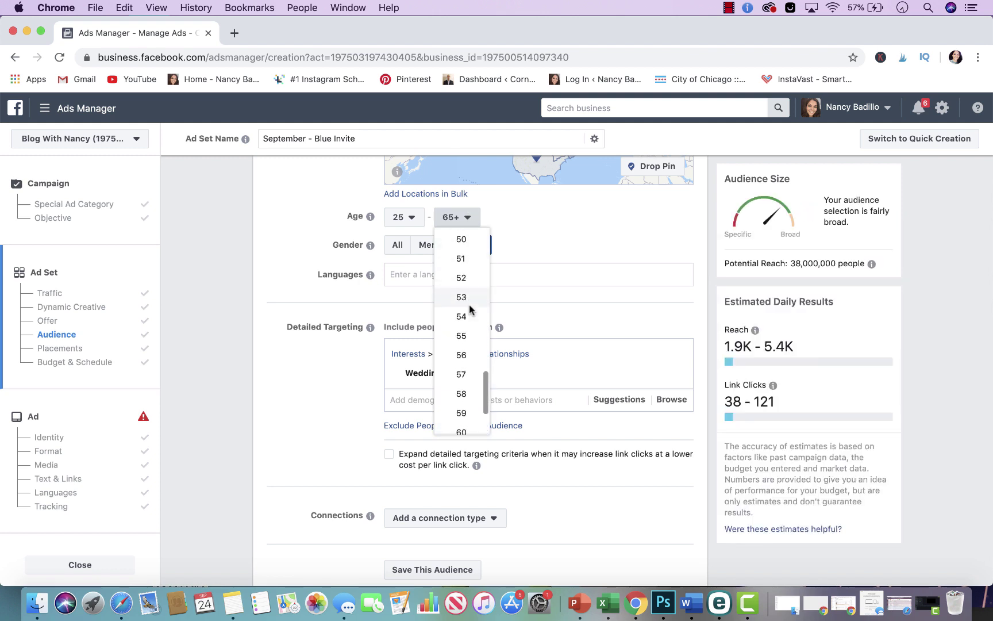
scroll(469, 310, "up", 1)
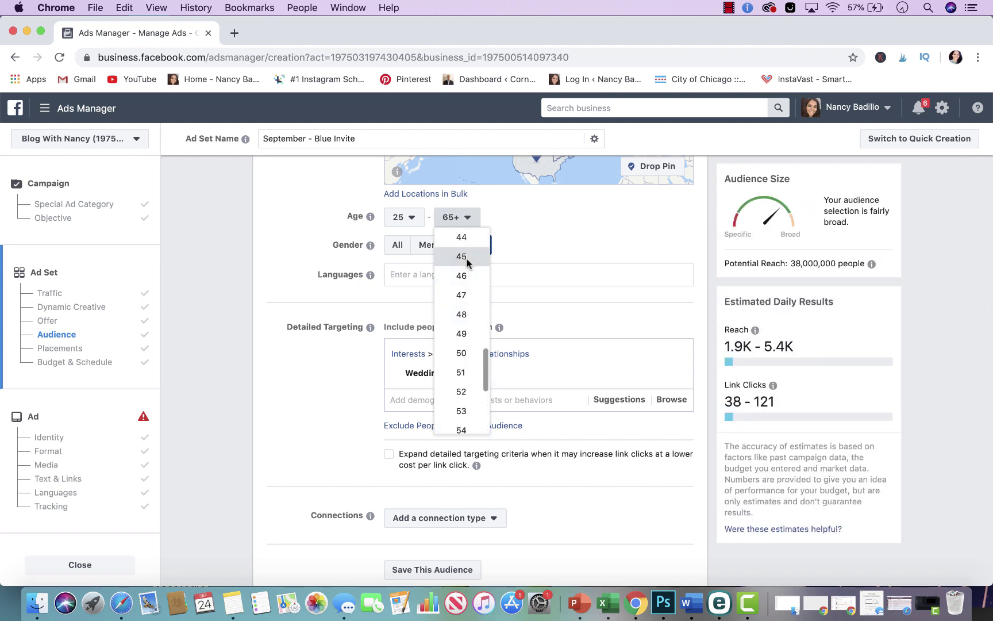
left_click(462, 255)
scroll(483, 292, "up", 2)
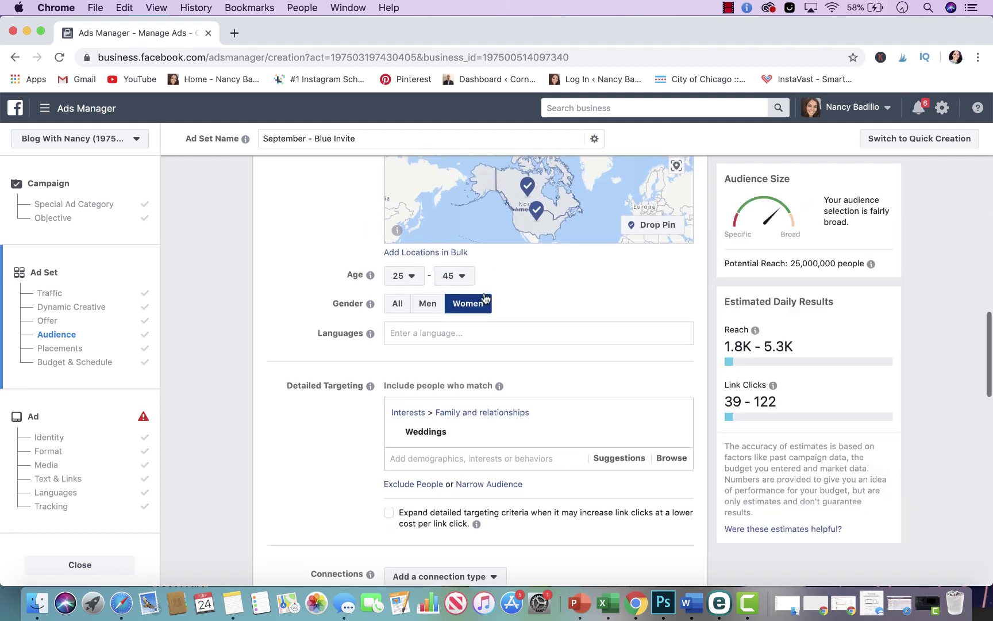
- Remove the Weddings interest from the audience's detailed targeting
scroll(484, 297, "down", 2)
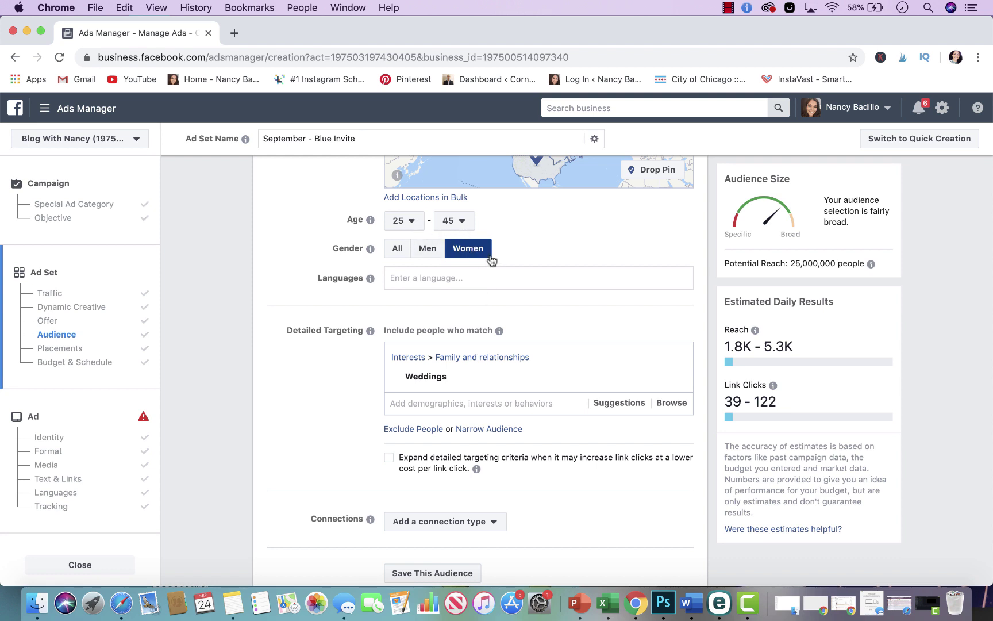
scroll(493, 311, "down", 1)
scroll(493, 311, "down", 1)
mouse_move(463, 333)
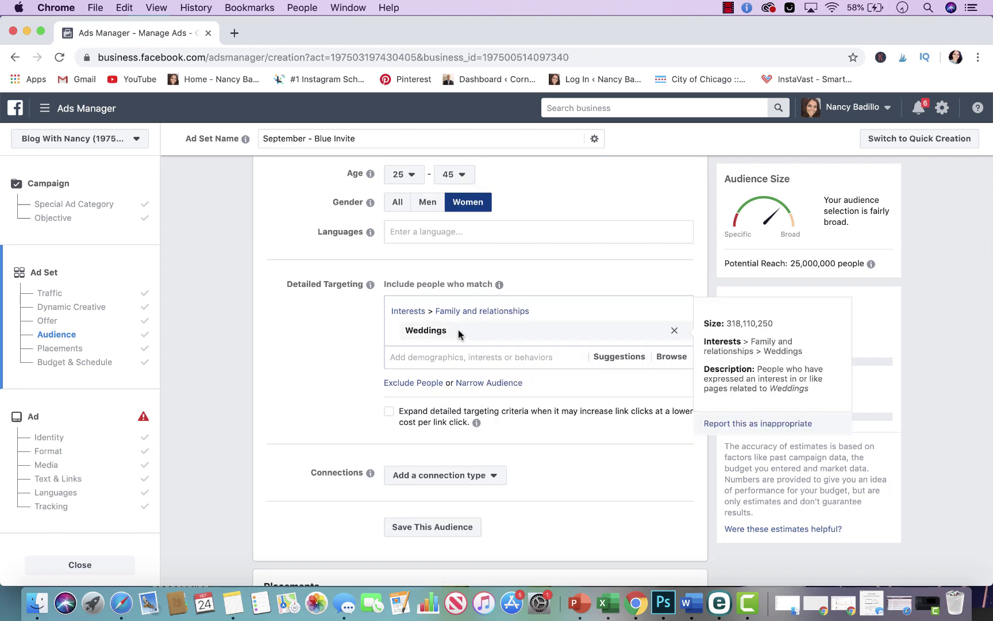
left_click(674, 332)
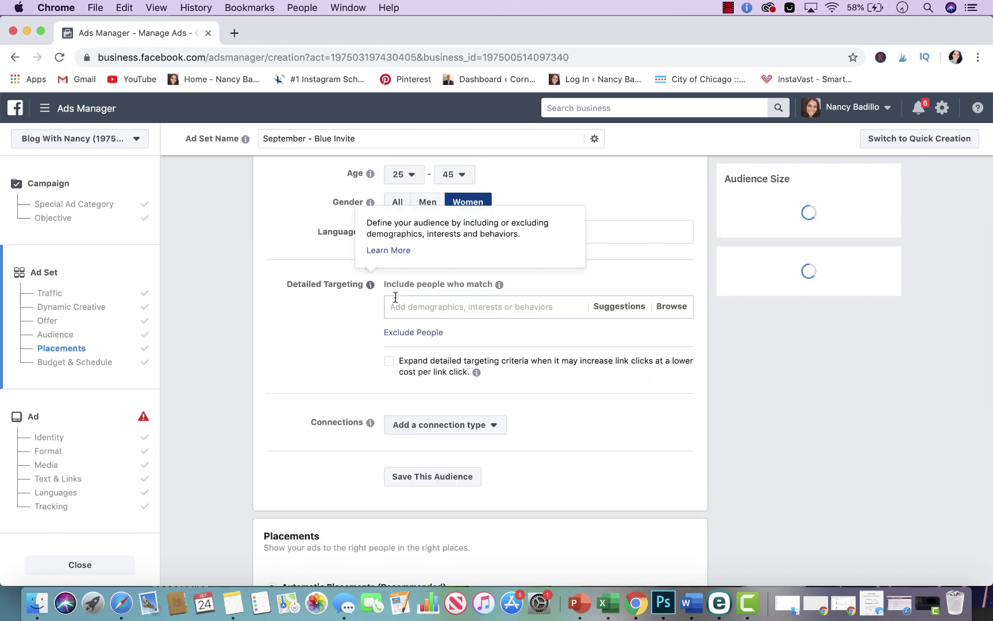
- Add English (All) as the audience's language
left_click(394, 276)
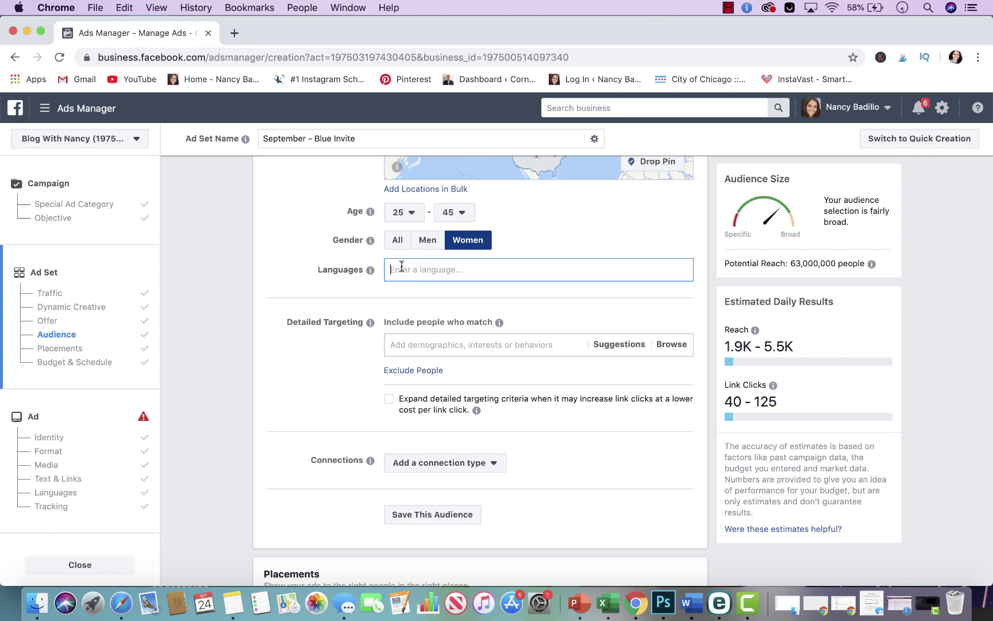
type("english")
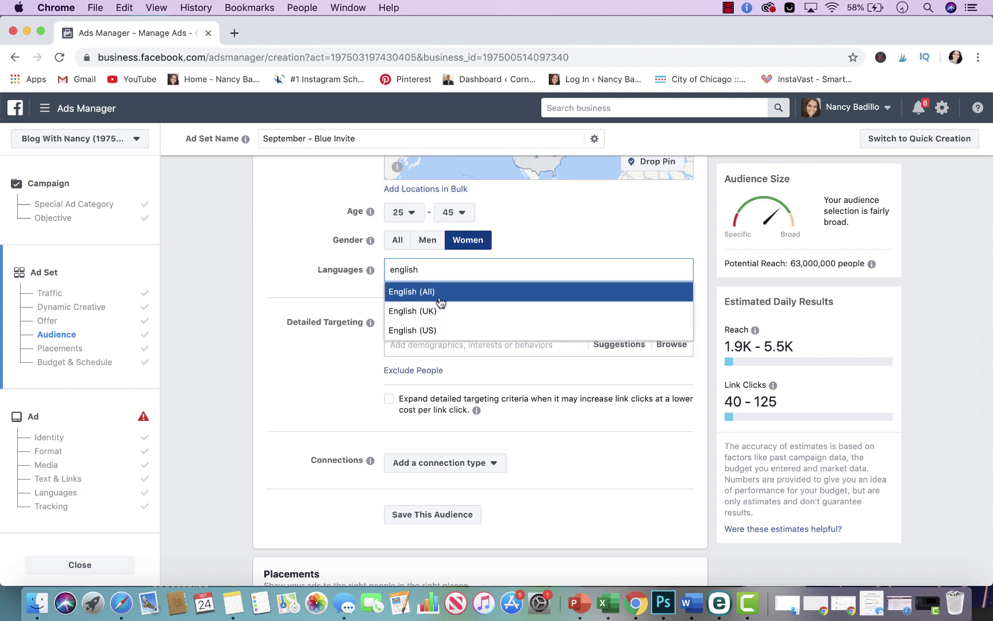
left_click(444, 301)
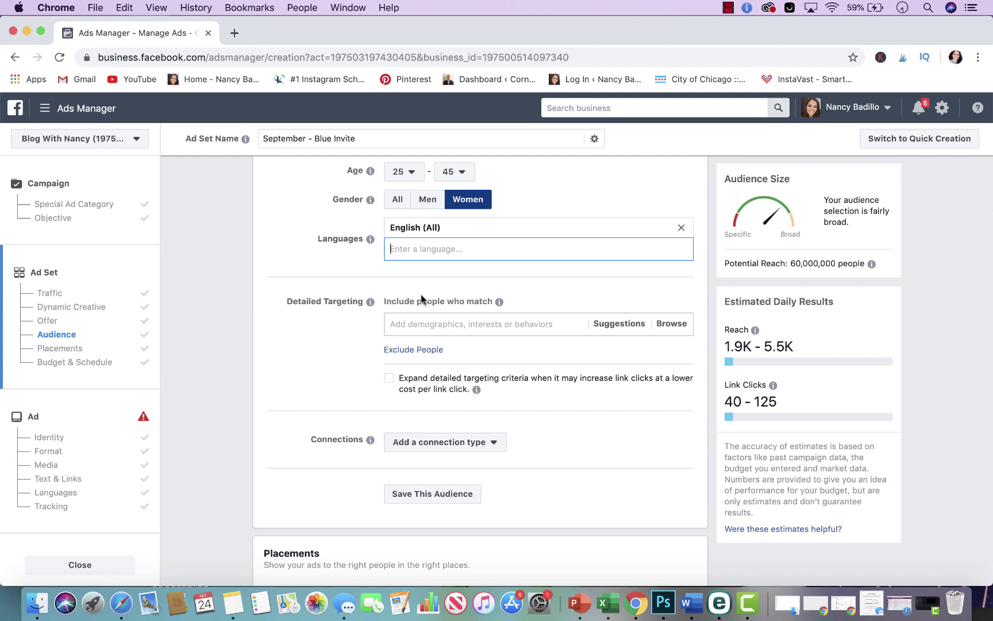
scroll(422, 299, "up", 2)
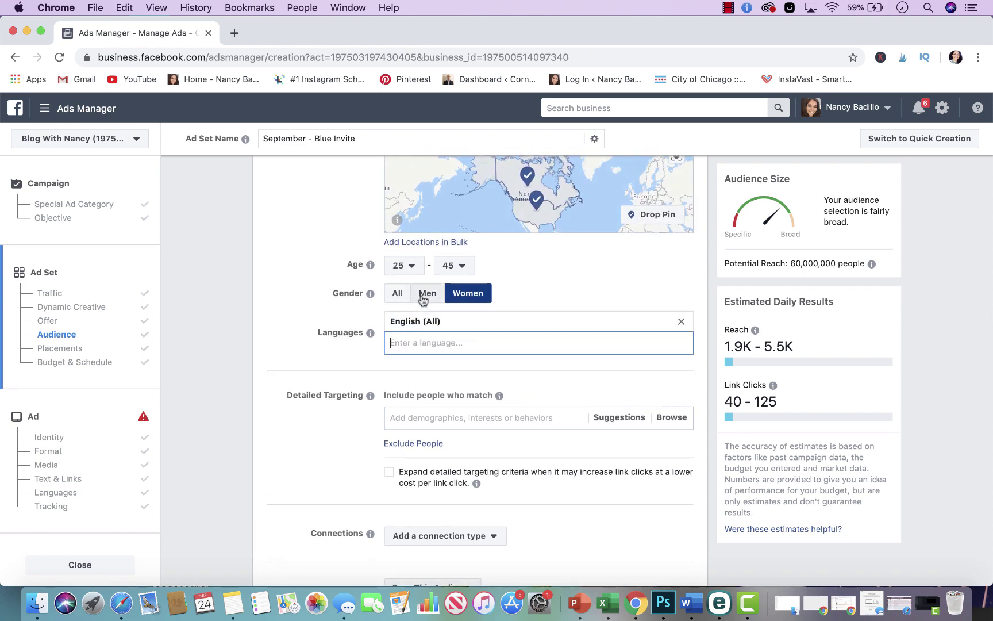
scroll(428, 354, "down", 4)
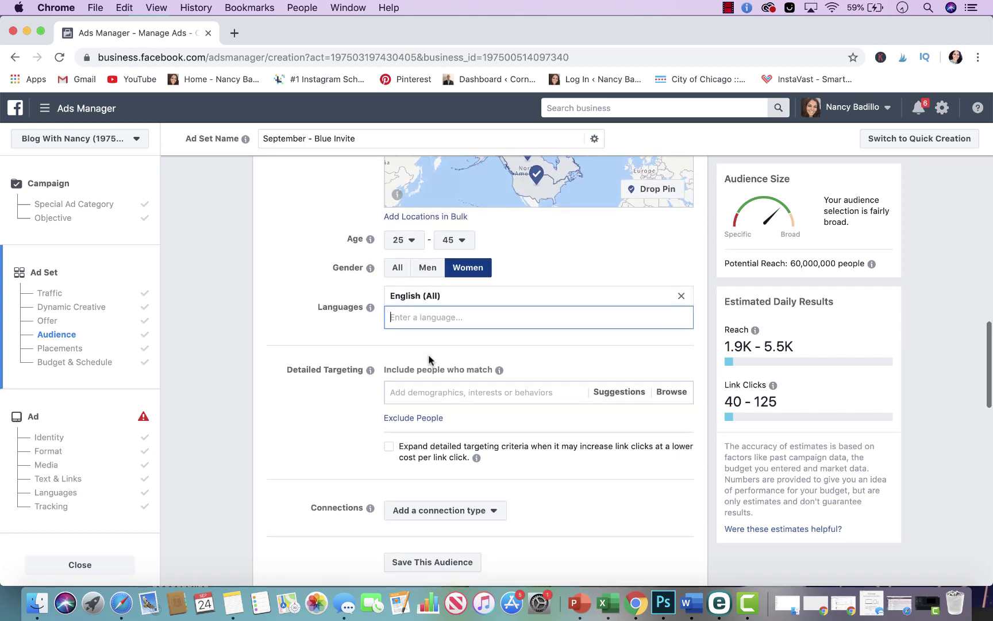
scroll(429, 354, "down", 1)
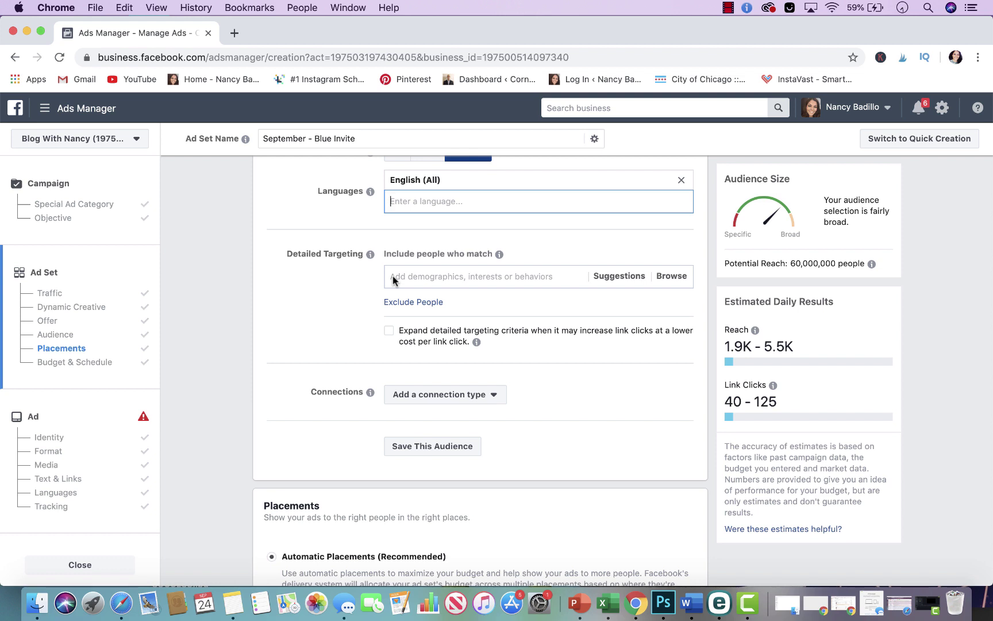
- Search detailed targeting for "wedding wire" and include the WeddingWire interest in the audience
left_click(416, 277)
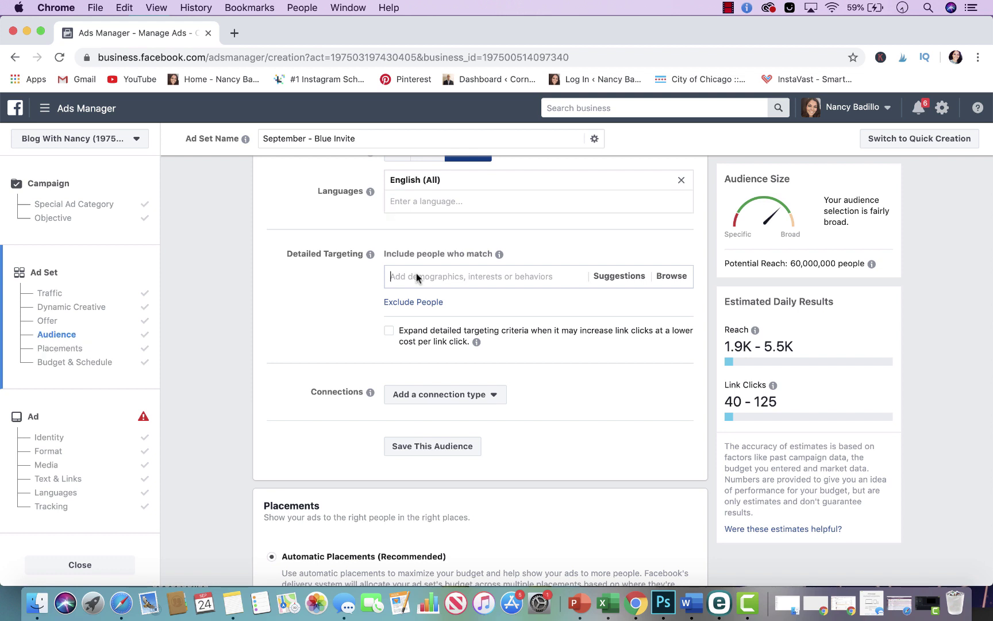
type("wedding w")
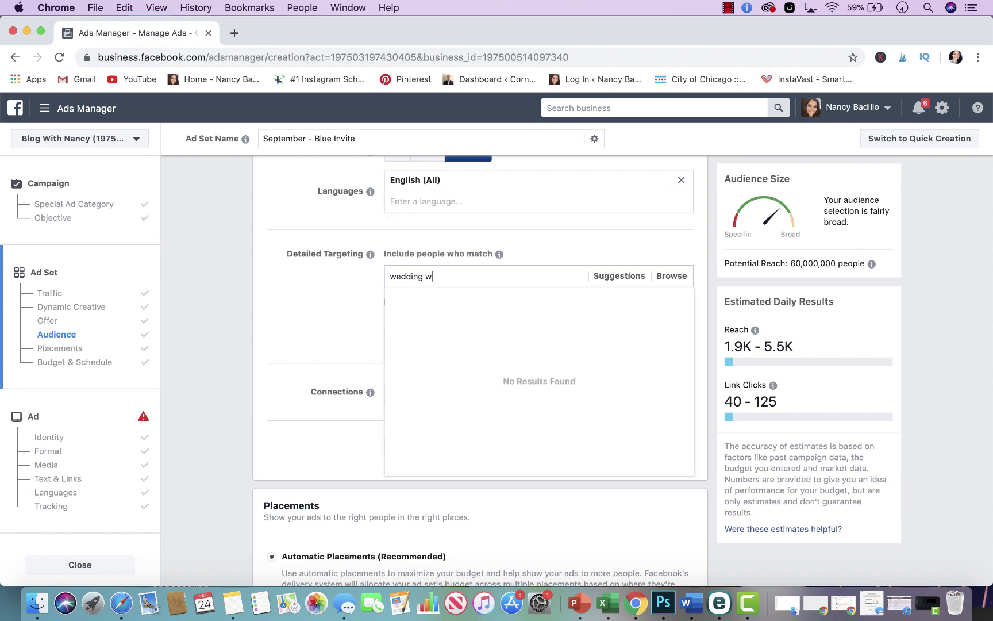
type("ire")
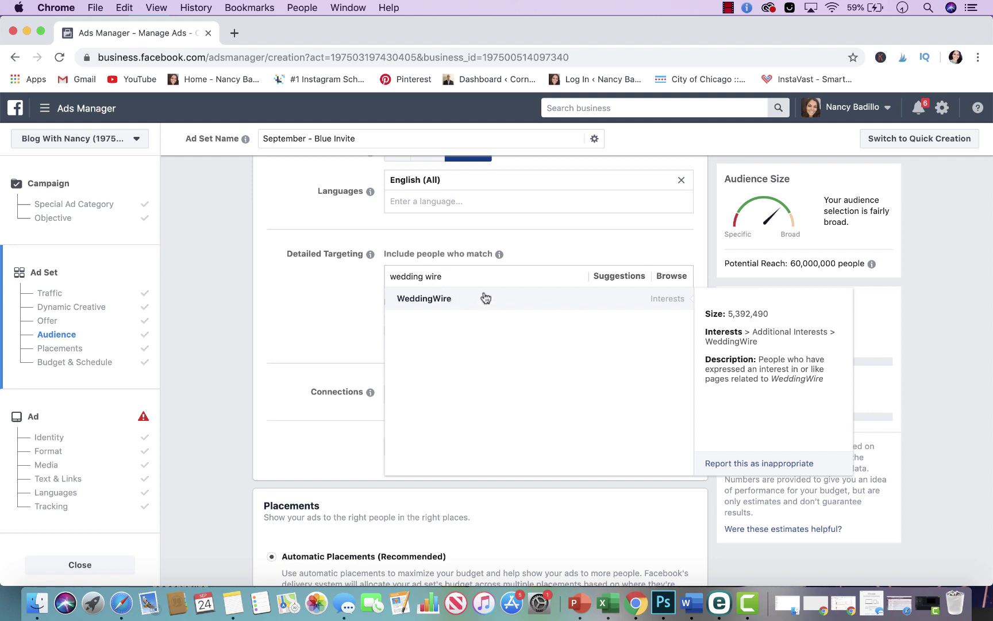
left_click(472, 298)
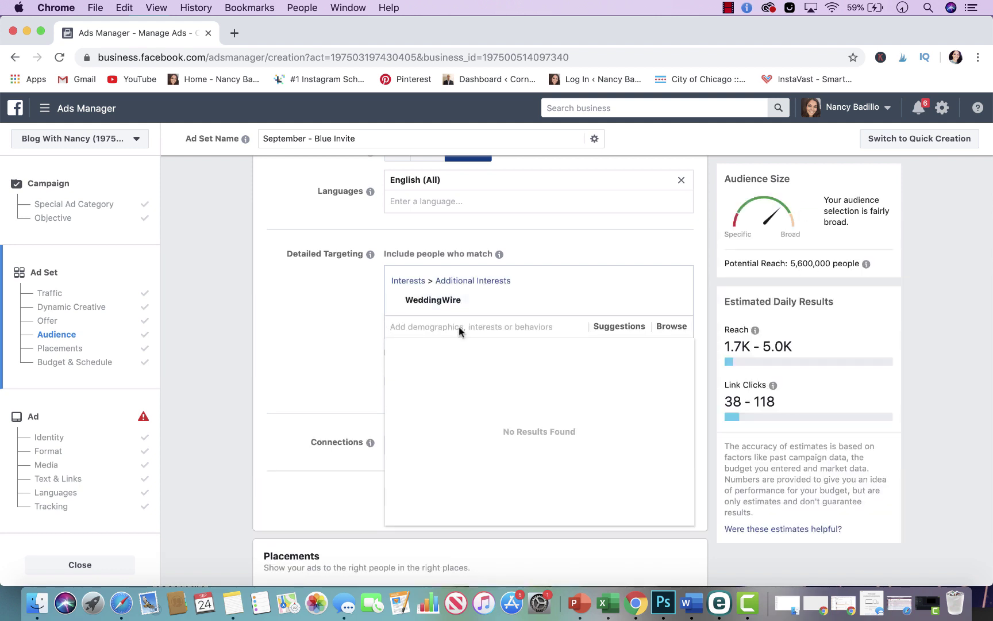
- Search detailed targeting for "tie the knot" and include the Tie the Knot interest
type("tie the kno")
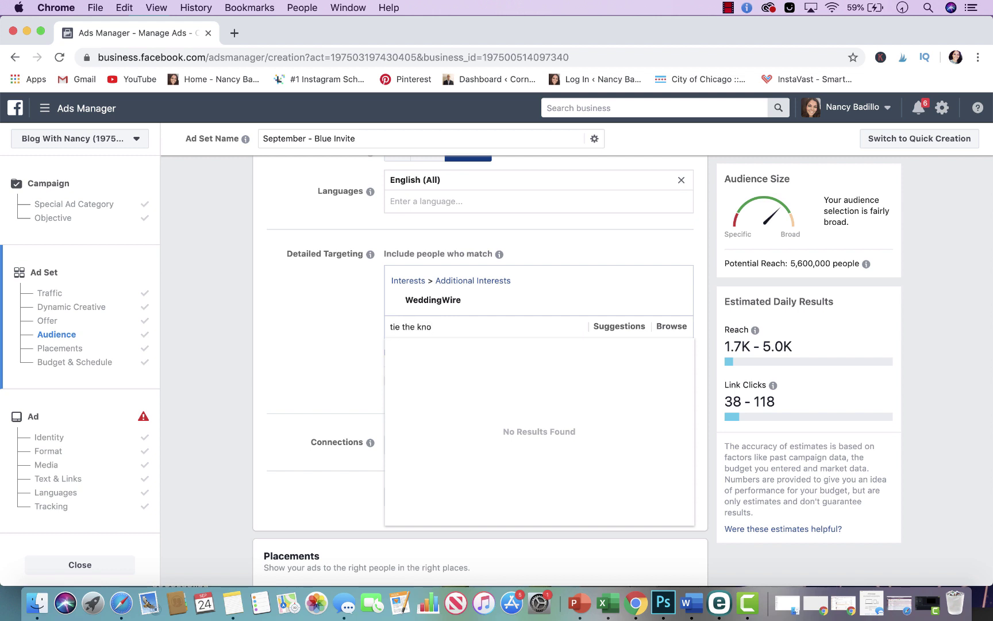
type("t")
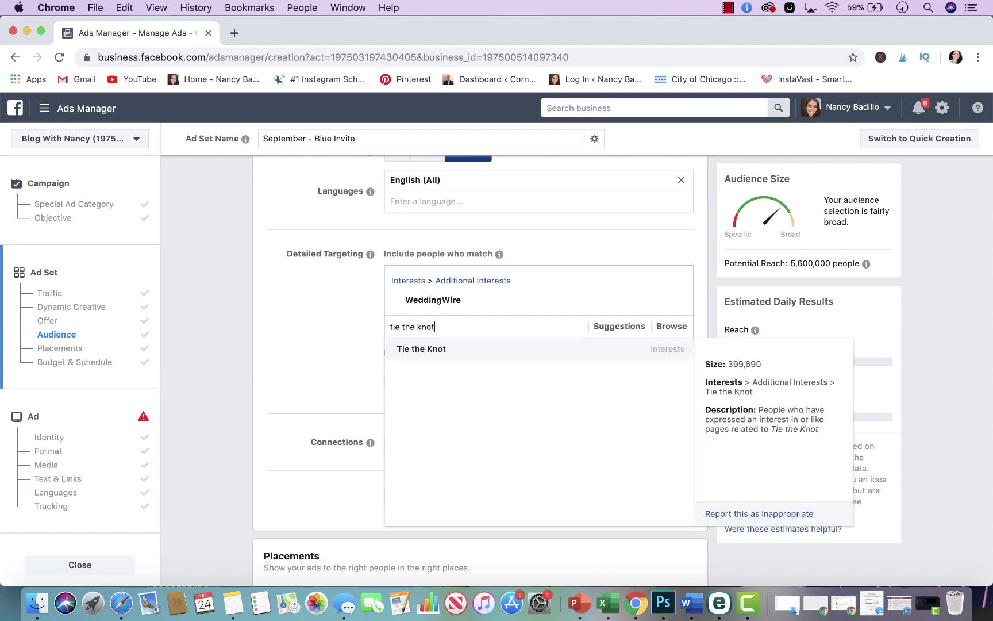
left_click(452, 349)
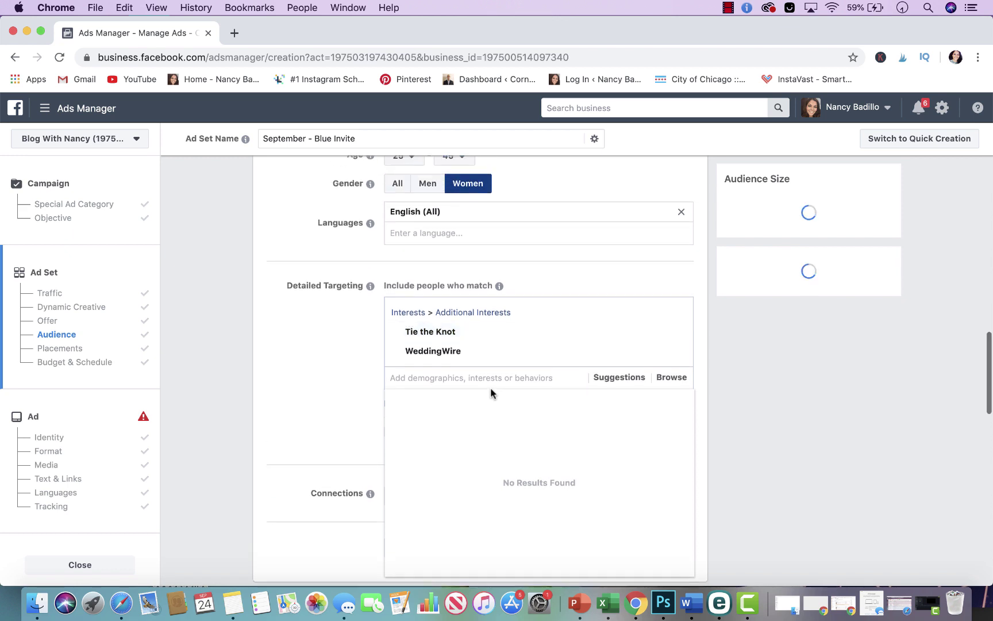
- Search detailed targeting for "wedding" and include the Weddings interest
type("wedding")
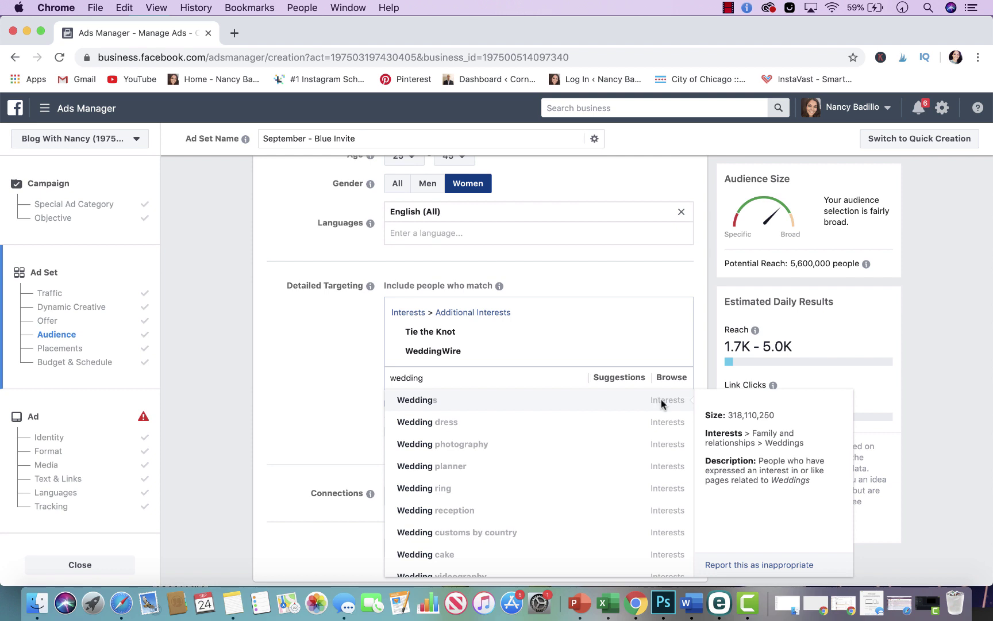
left_click(431, 399)
scroll(518, 386, "down", 1)
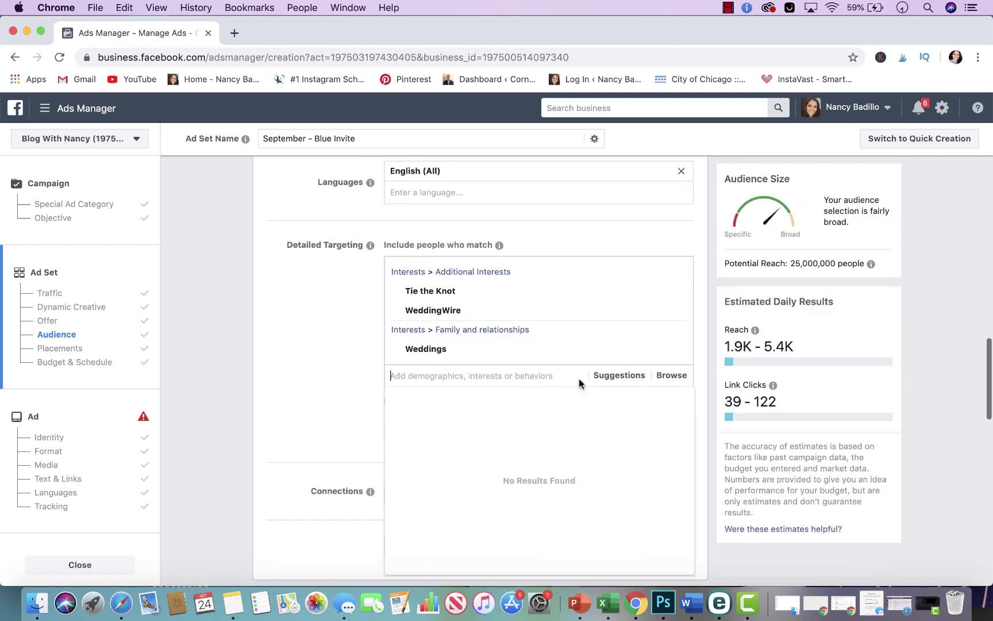
- Add the suggested Newly engaged (3 months) and Newly-engaged (6 months) demographics to the detailed targeting
left_click(626, 380)
scroll(625, 381, "down", 5)
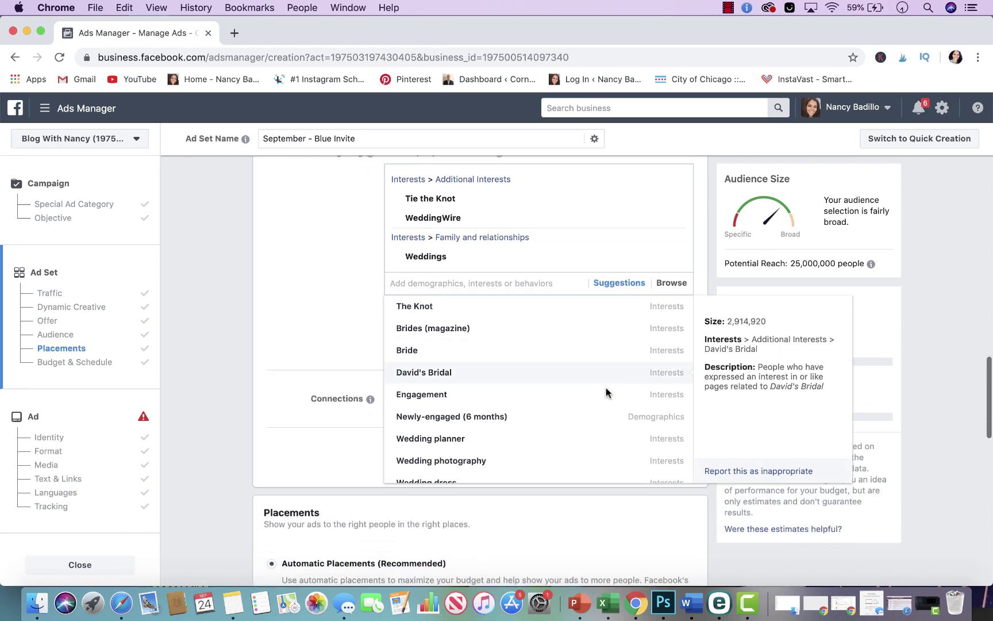
scroll(599, 394, "down", 6)
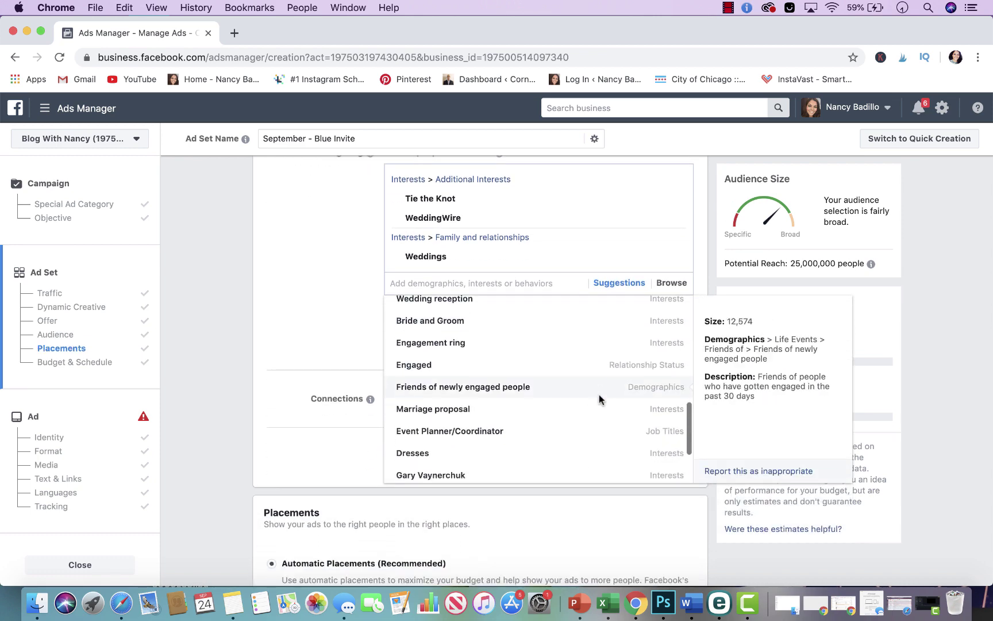
scroll(599, 395, "up", 5)
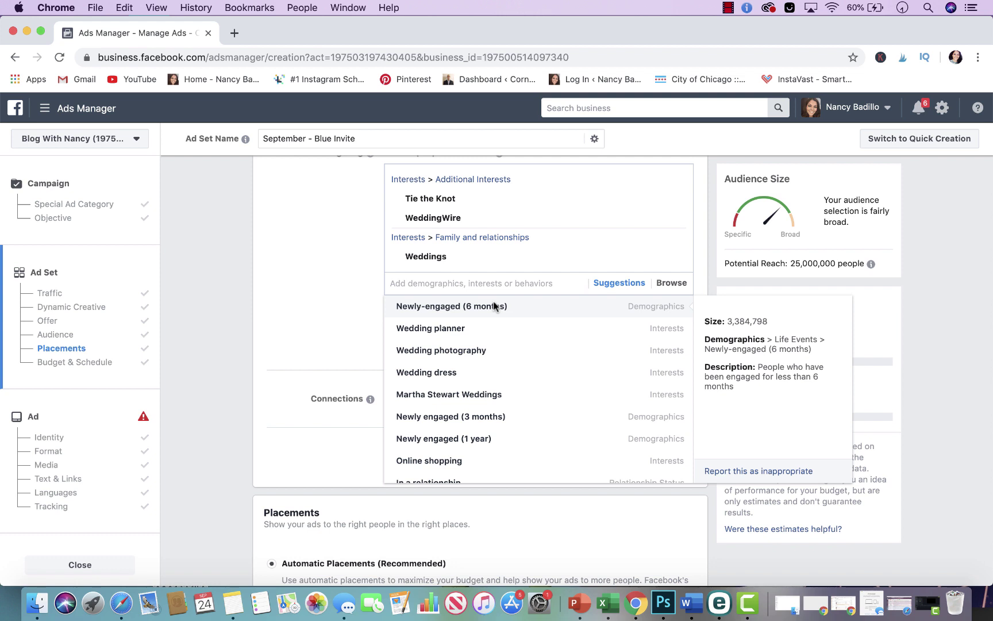
left_click(508, 418)
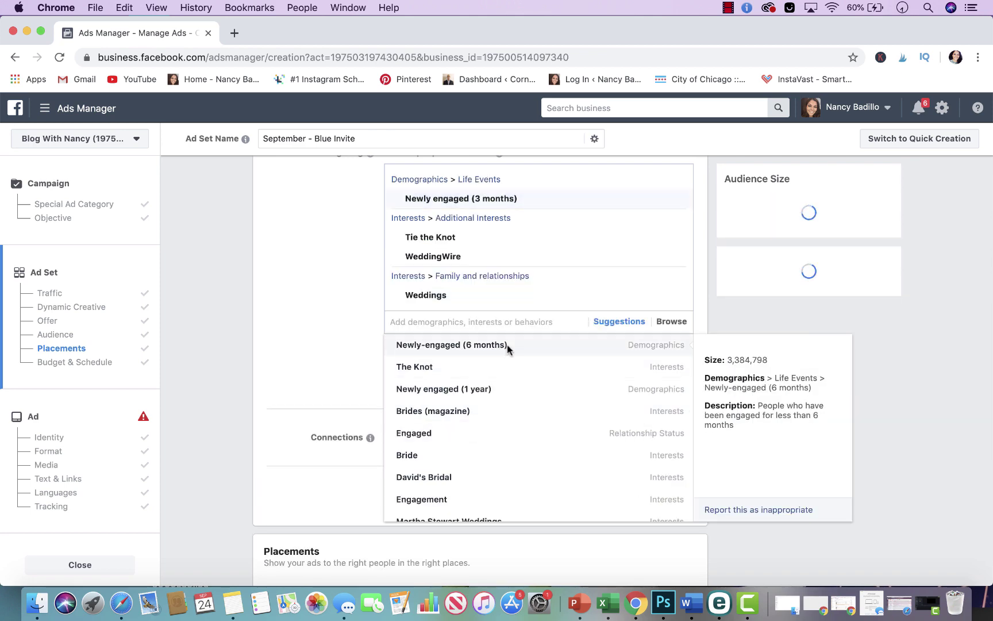
left_click(513, 346)
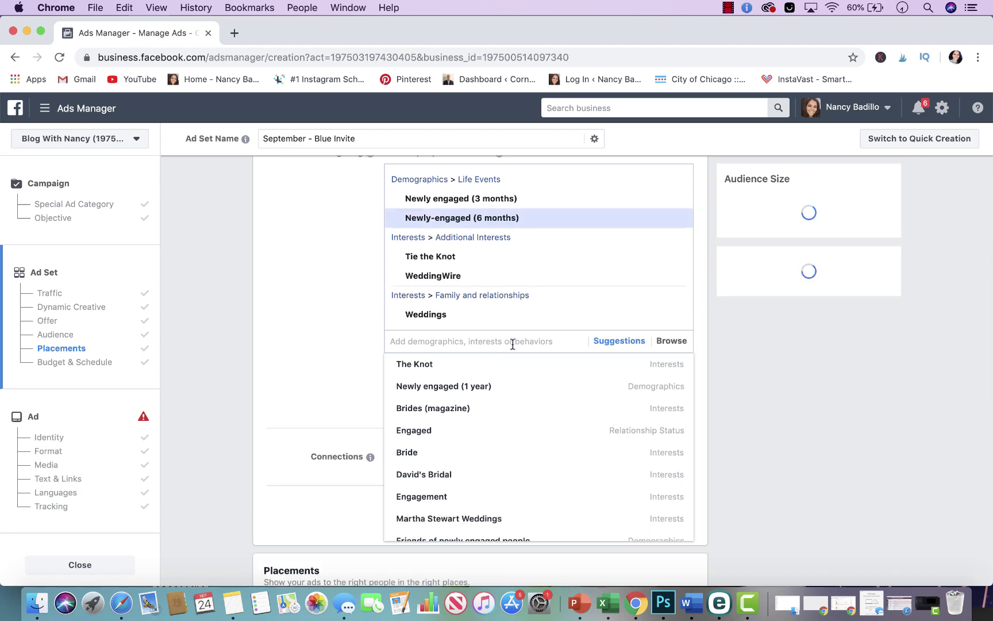
- Add the suggested Engagement interest to the audience's detailed targeting
scroll(523, 385, "down", 1)
scroll(522, 385, "down", 1)
scroll(522, 386, "up", 1)
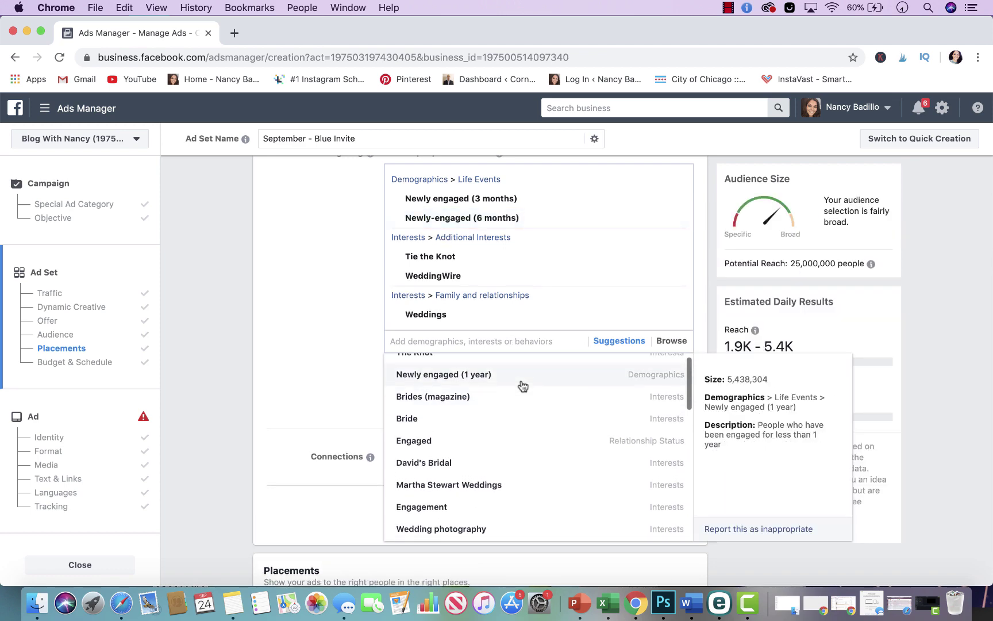
scroll(291, 371, "down", 3)
scroll(425, 345, "down", 1)
mouse_move(423, 336)
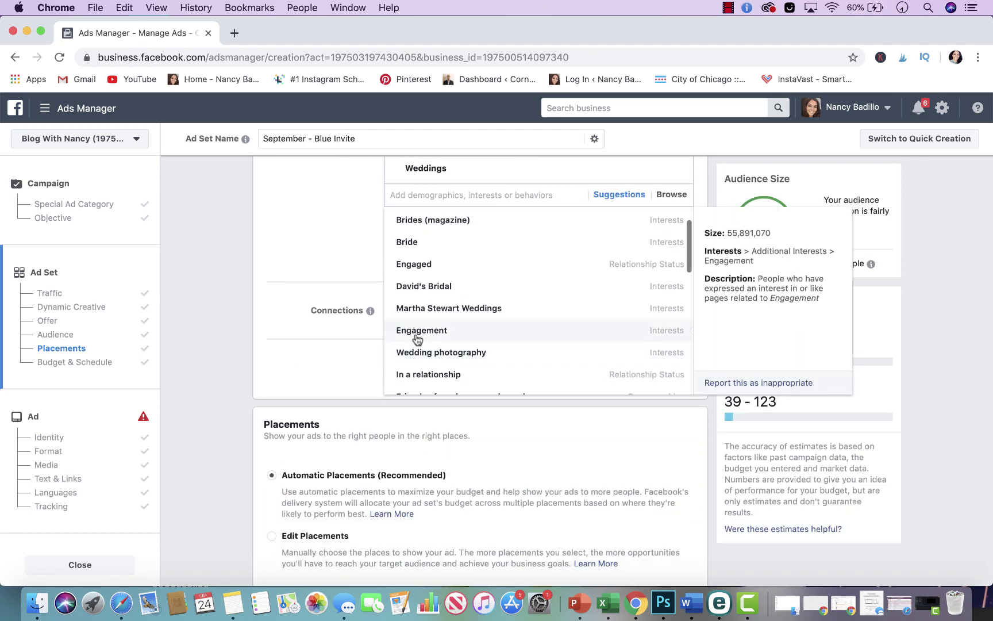
left_click(423, 336)
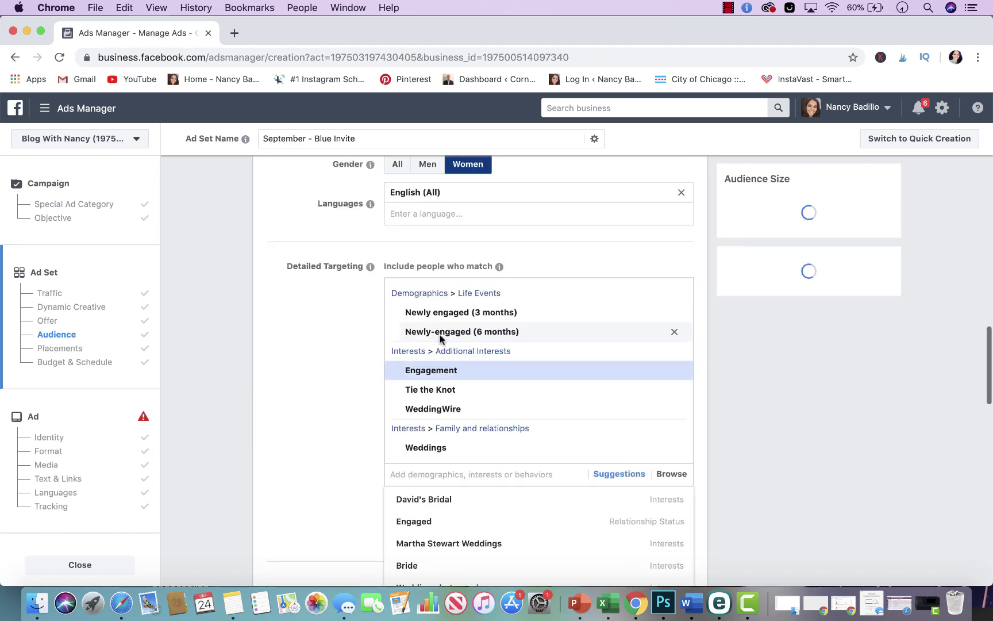
- Add the suggested Wedding planner interest to the audience's detailed targeting
scroll(460, 405, "down", 2)
scroll(464, 406, "down", 3)
scroll(466, 459, "up", 5)
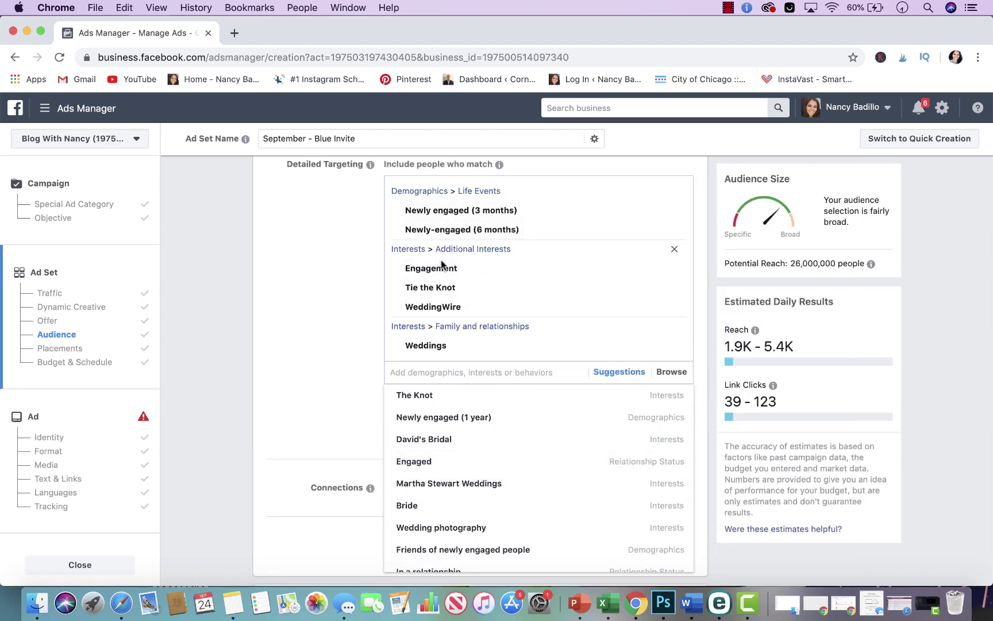
scroll(441, 320, "down", 2)
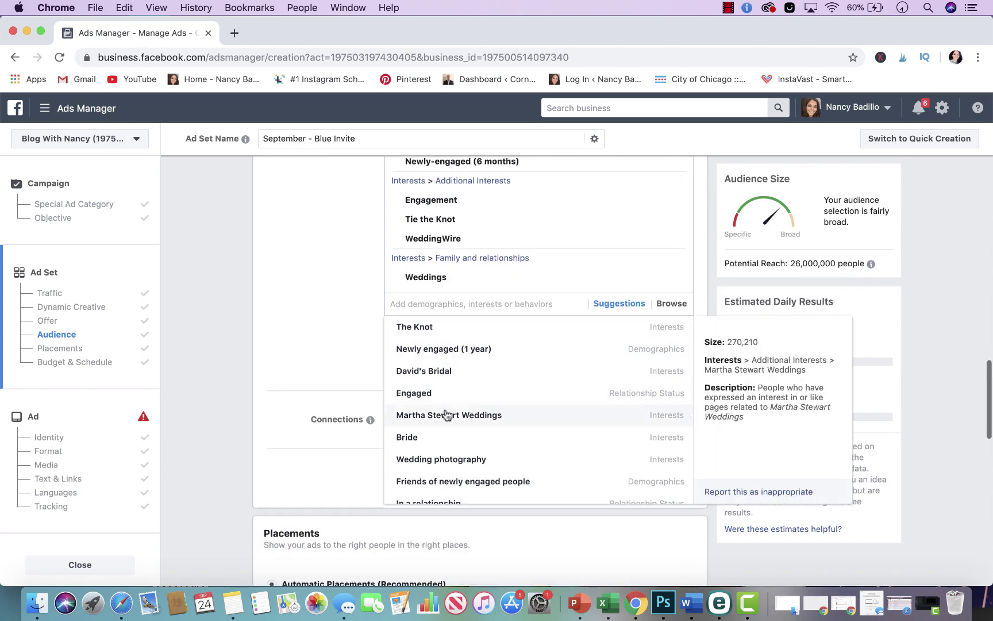
scroll(446, 415, "down", 3)
scroll(448, 416, "down", 4)
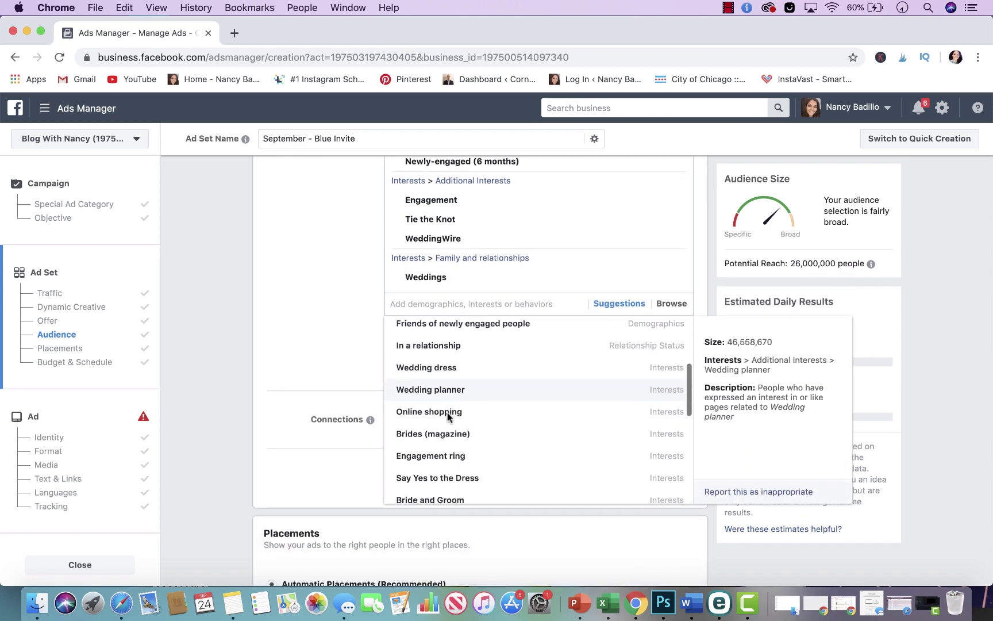
scroll(447, 412, "down", 1)
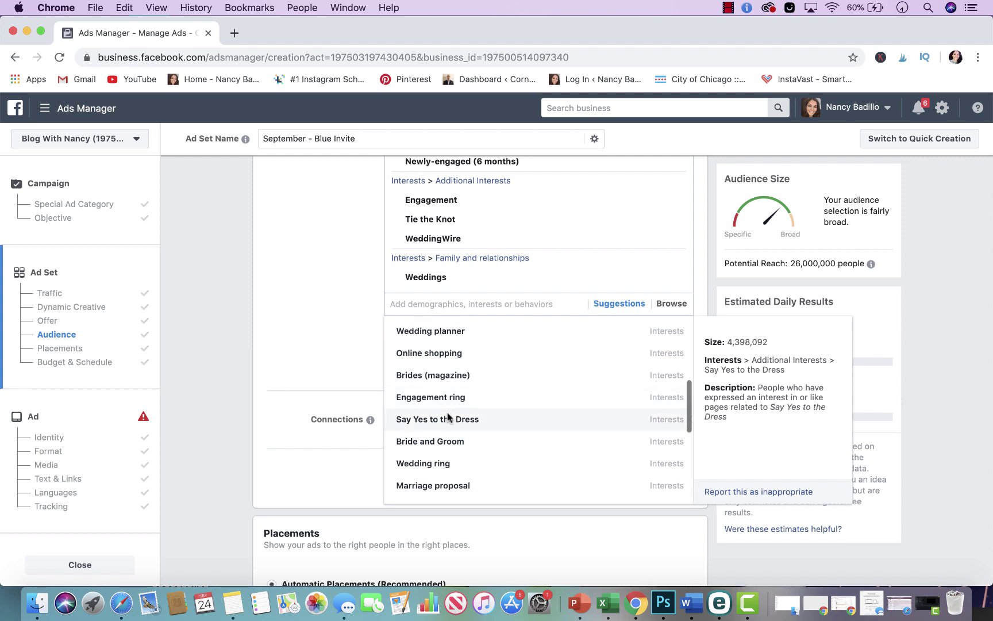
left_click(457, 330)
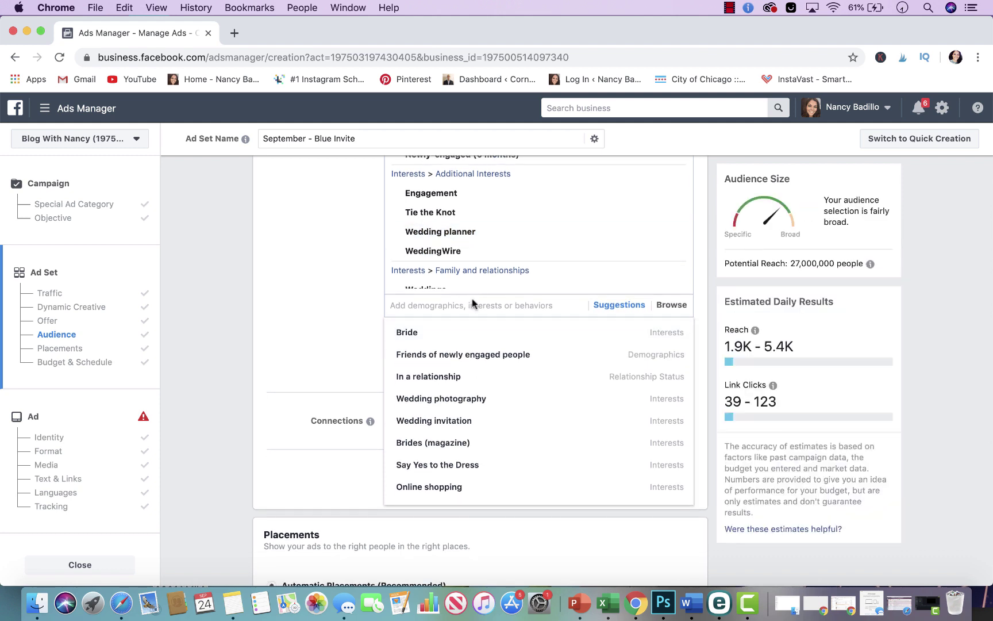
- Review the remaining targeting suggestions and the audience's chosen interests, locations, age, gender and language
scroll(490, 418, "down", 5)
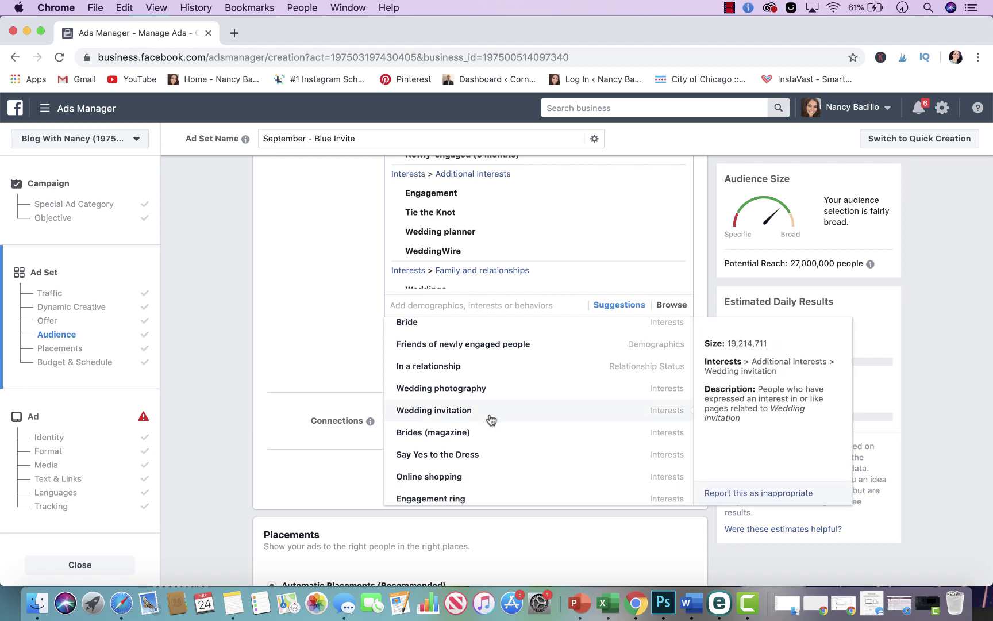
scroll(491, 418, "down", 10)
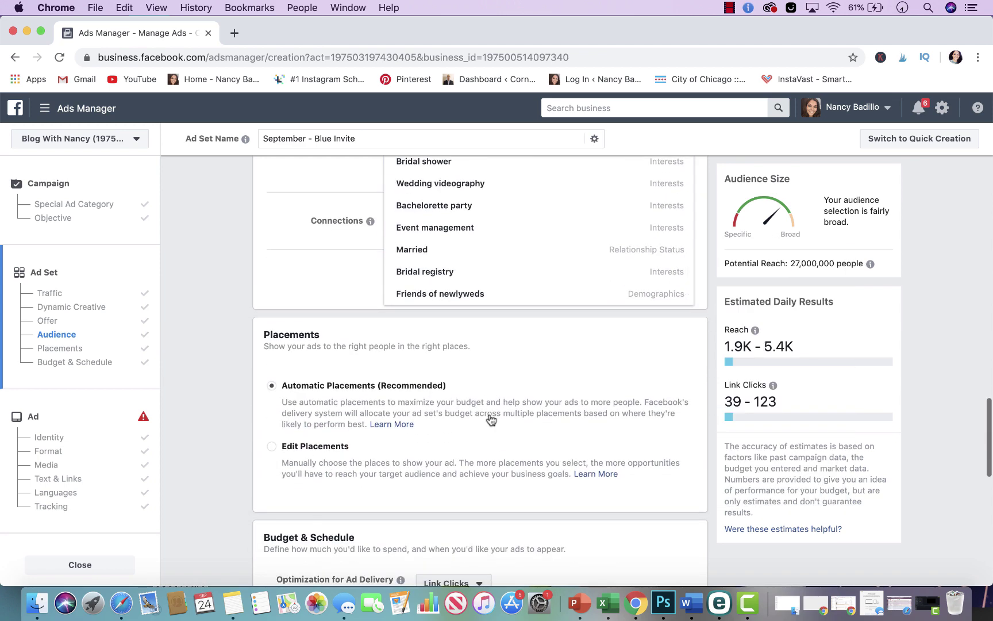
scroll(490, 416, "up", 10)
scroll(406, 382, "up", 10)
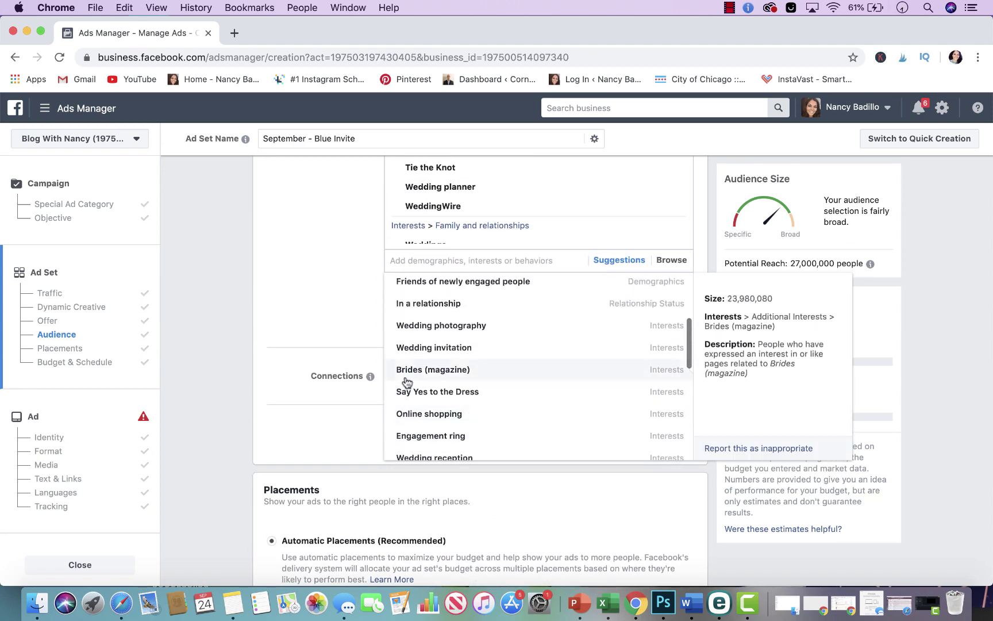
scroll(406, 382, "up", 2)
scroll(422, 346, "down", 1)
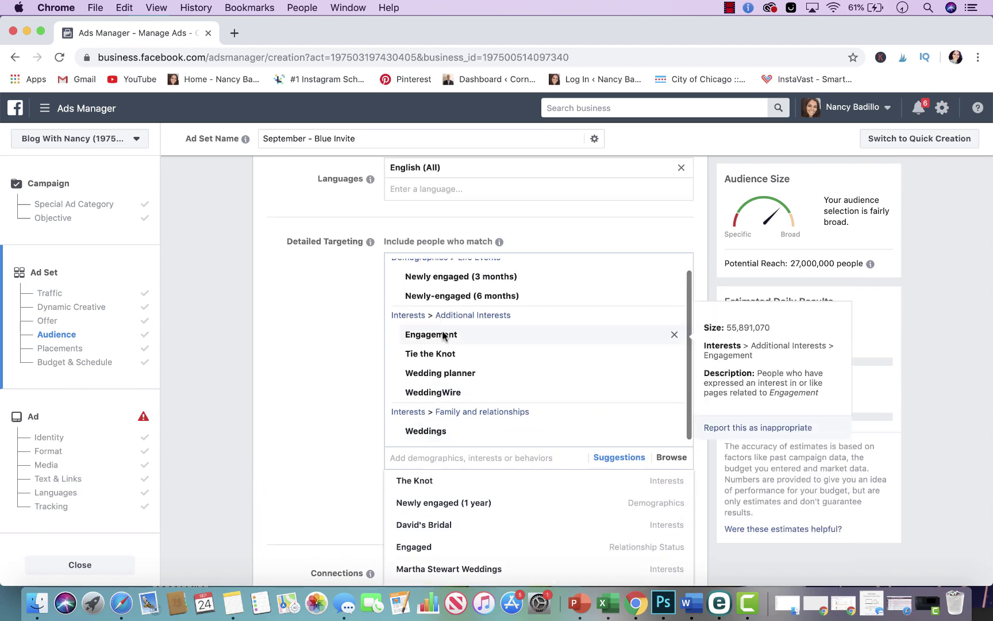
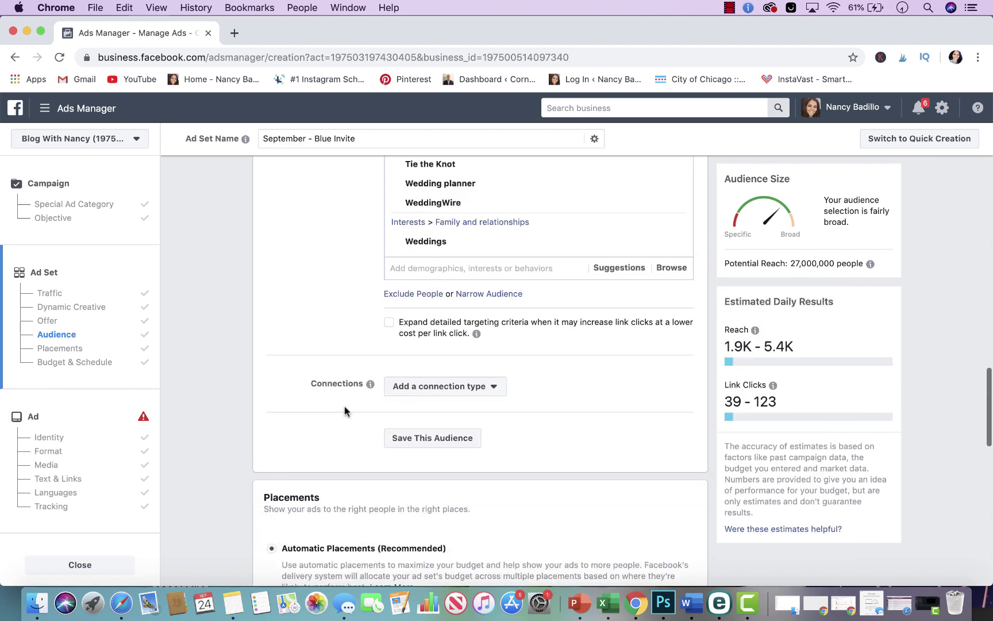
scroll(345, 411, "up", 10)
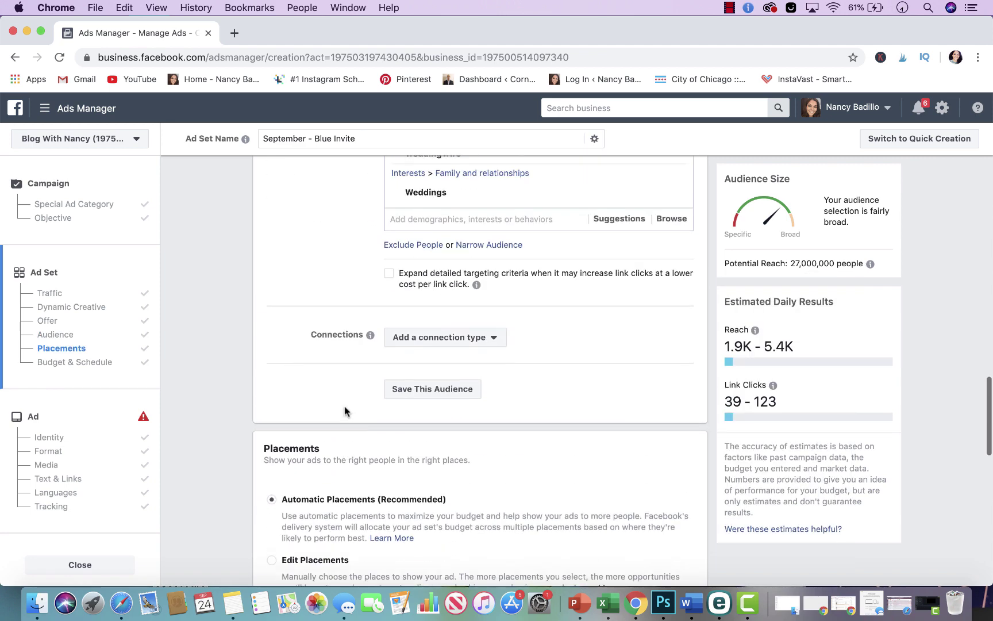
scroll(345, 410, "down", 9)
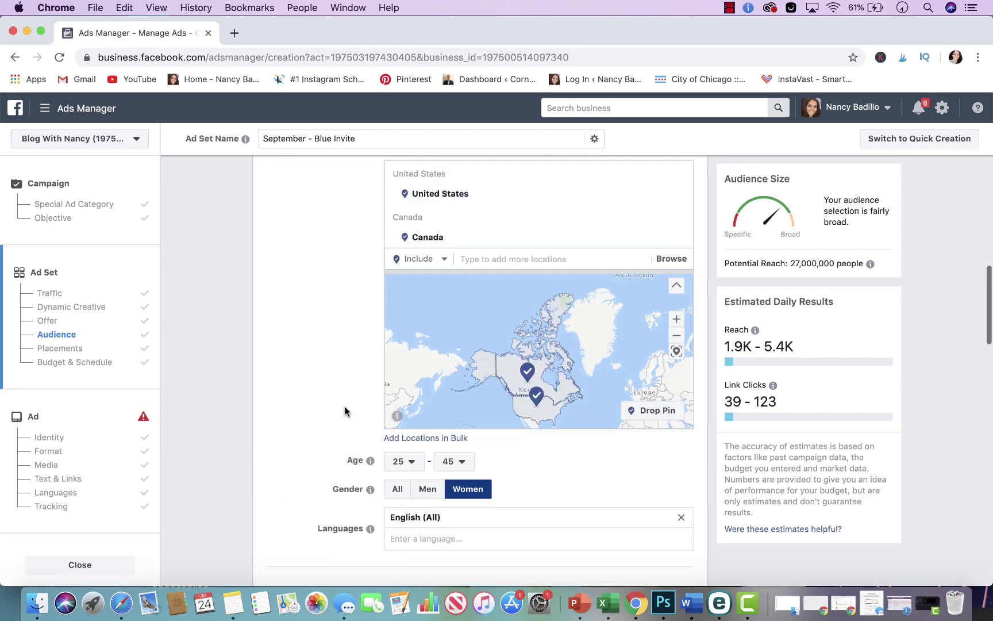
left_click(461, 508)
left_click_drag(473, 243, 397, 247)
type("Wedding Invite")
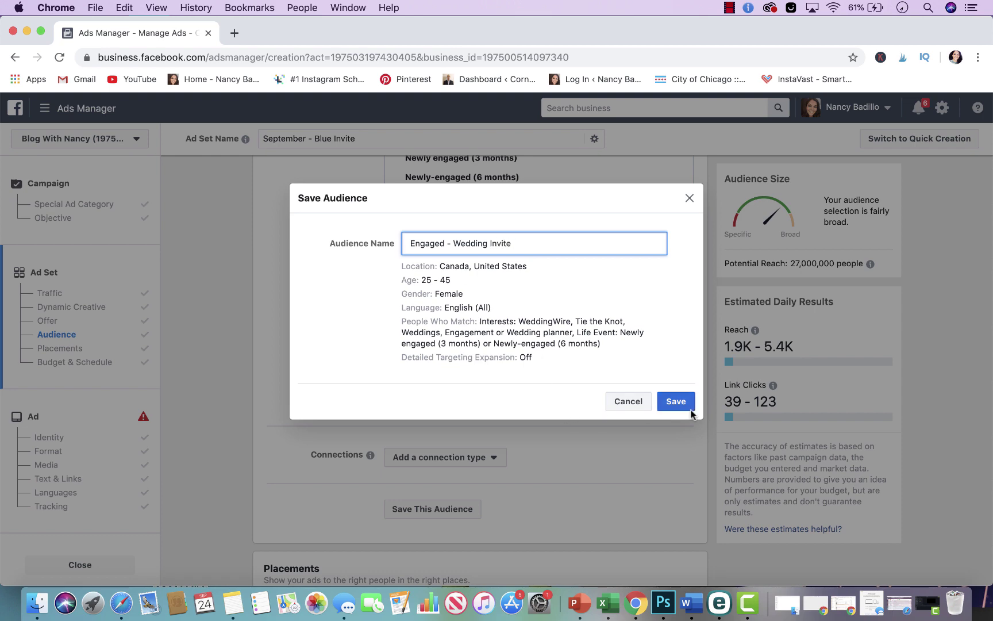
left_click(627, 405)
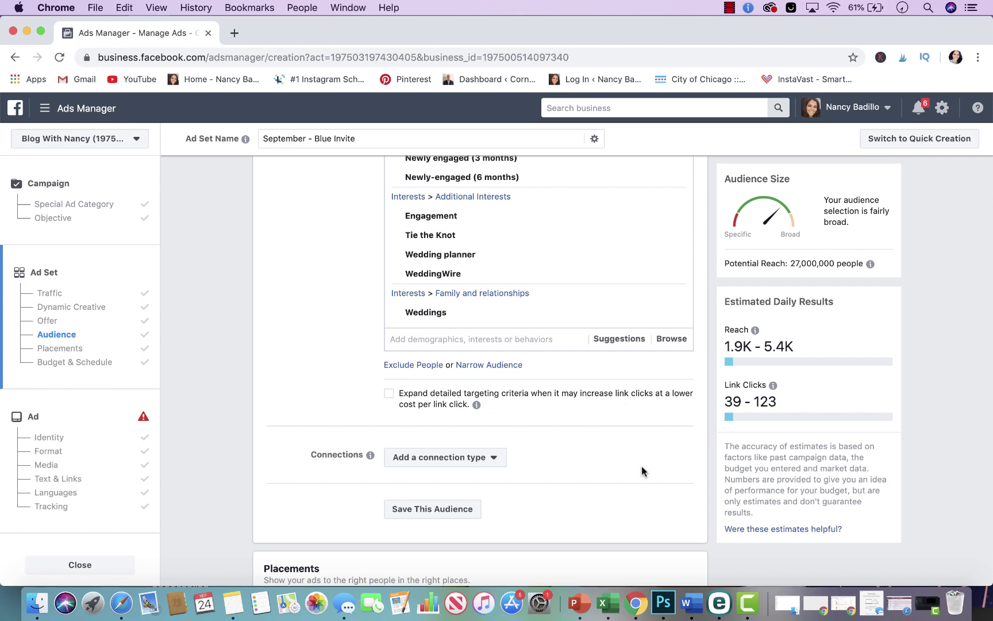
- Switch the ad set from automatic placements to Edit Placements and review the available platforms and placements
scroll(642, 471, "down", 7)
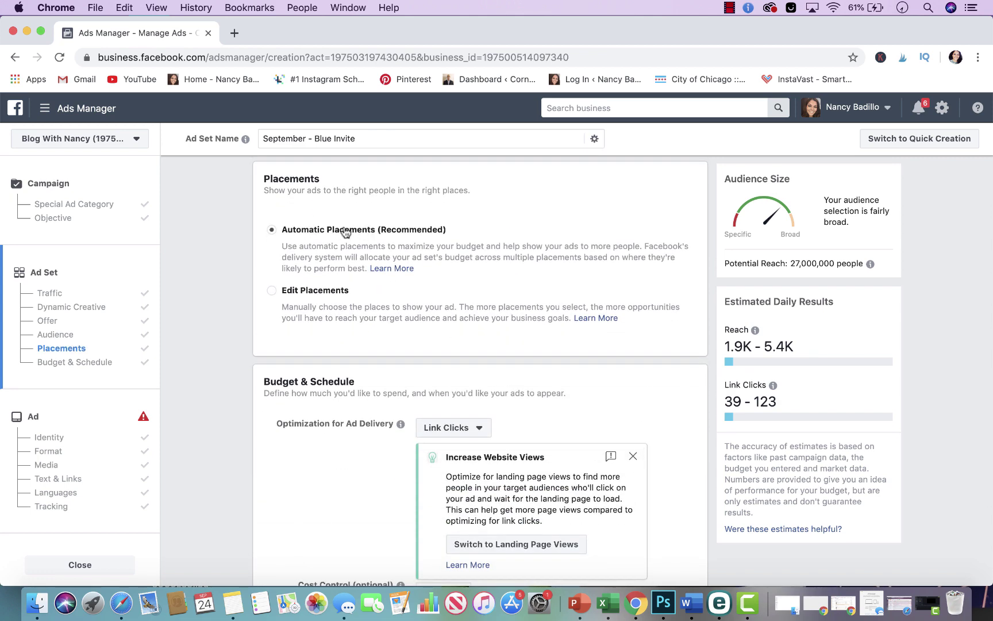
left_click(270, 291)
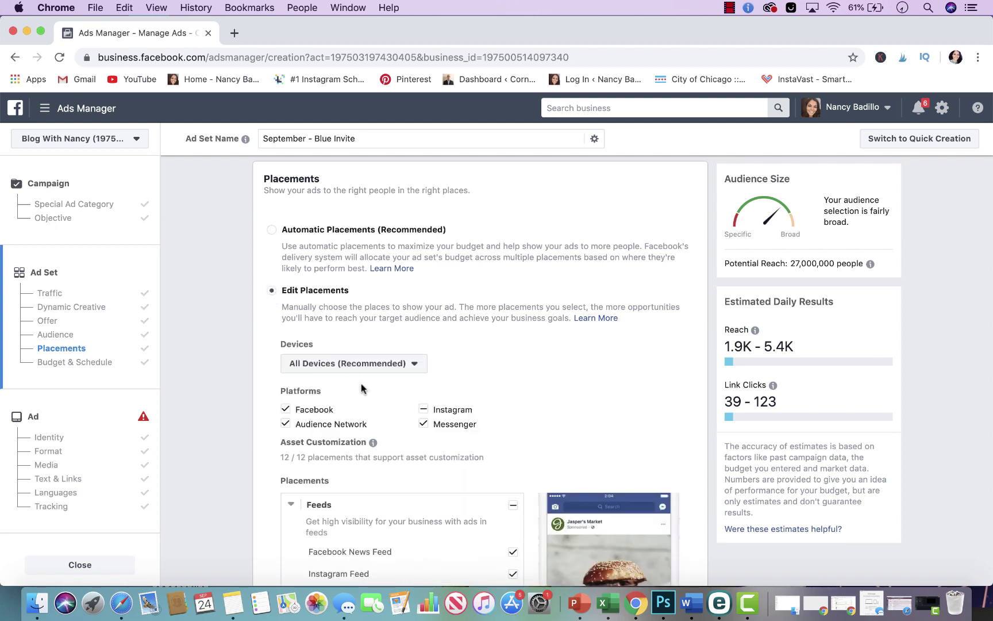
scroll(361, 384, "down", 5)
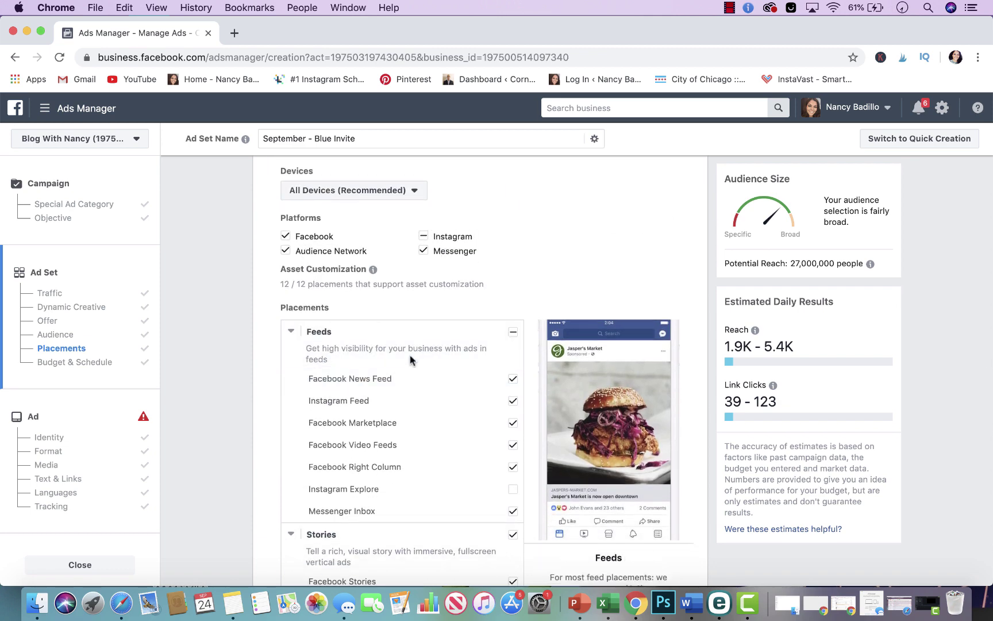
scroll(409, 360, "down", 10)
scroll(410, 360, "up", 12)
scroll(410, 360, "down", 3)
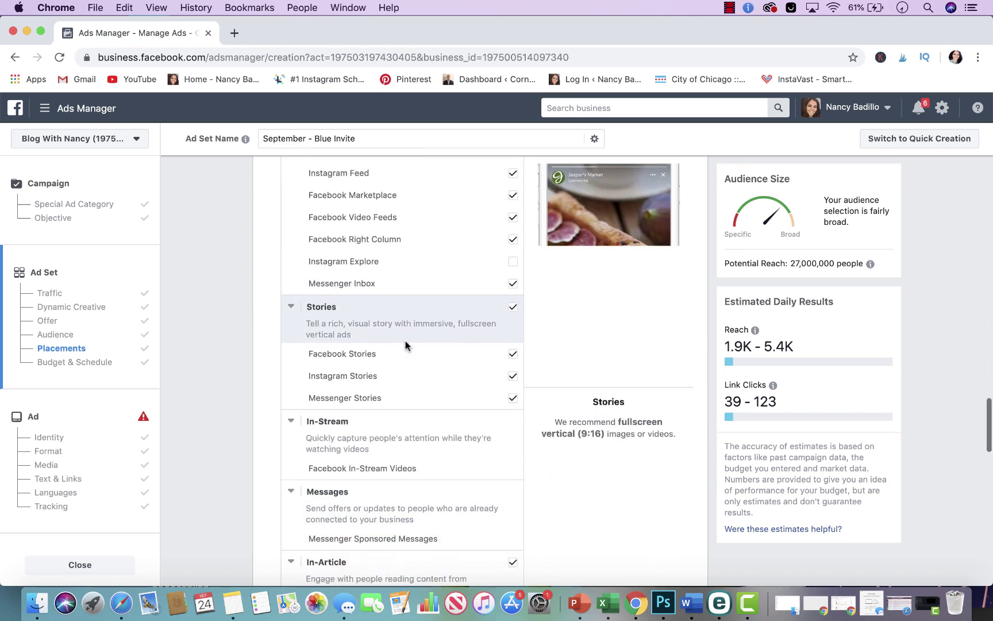
- Exclude Audience Network Native, Banner and Interstitial, Audience Network Rewarded Videos, and Facebook Instant Articles from the ad placements
scroll(405, 345, "up", 2)
scroll(375, 211, "down", 4)
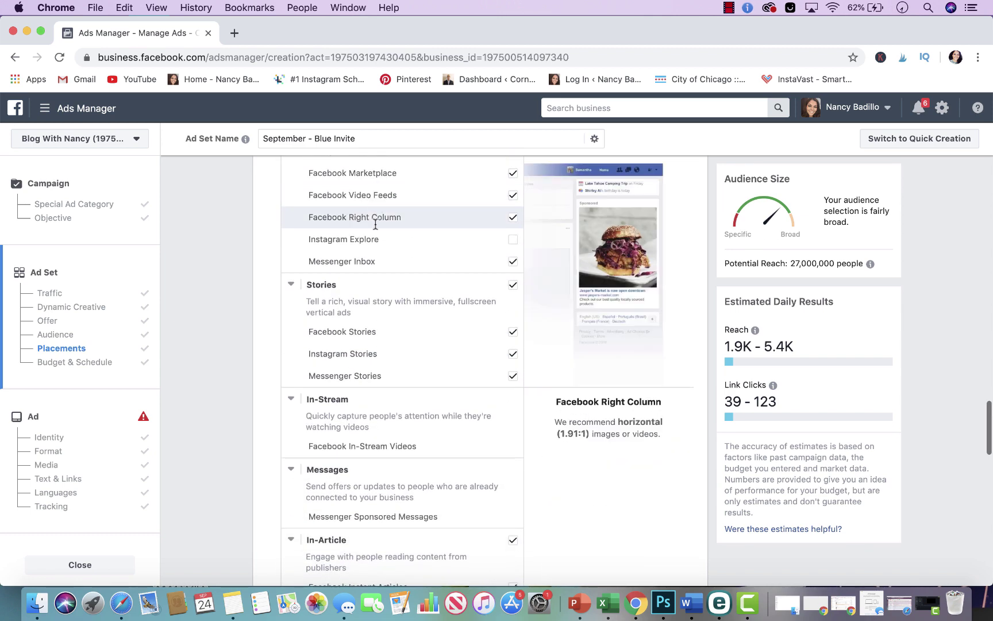
scroll(376, 298, "down", 5)
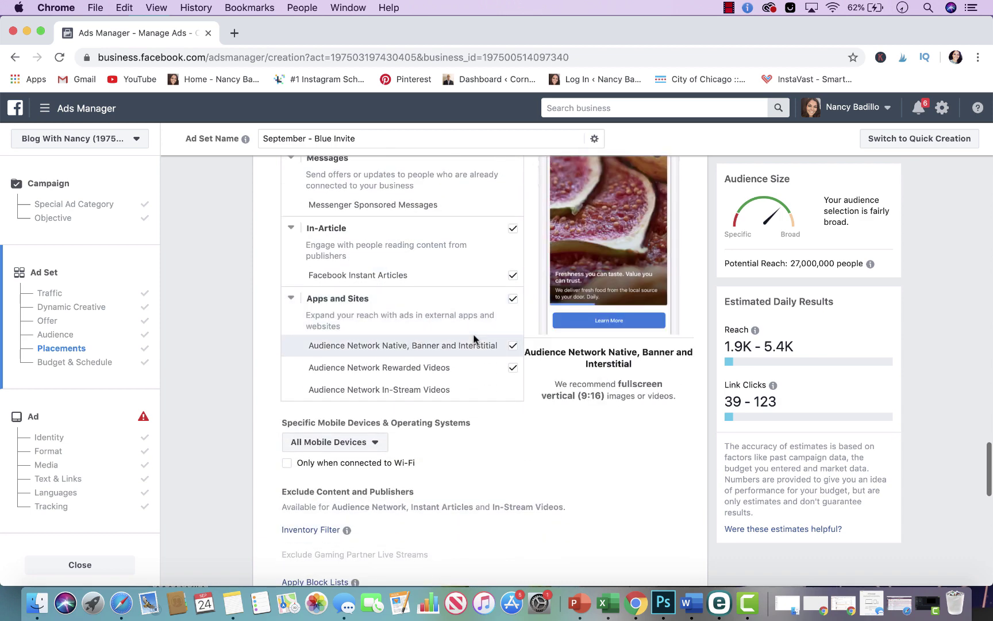
left_click(513, 346)
left_click(513, 368)
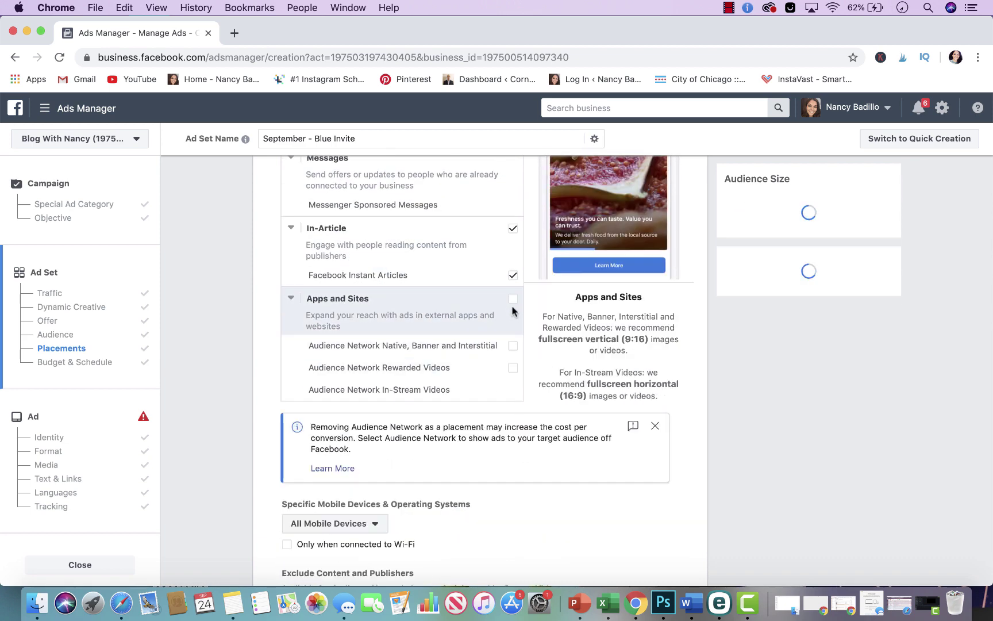
left_click(513, 275)
scroll(513, 275, "up", 3)
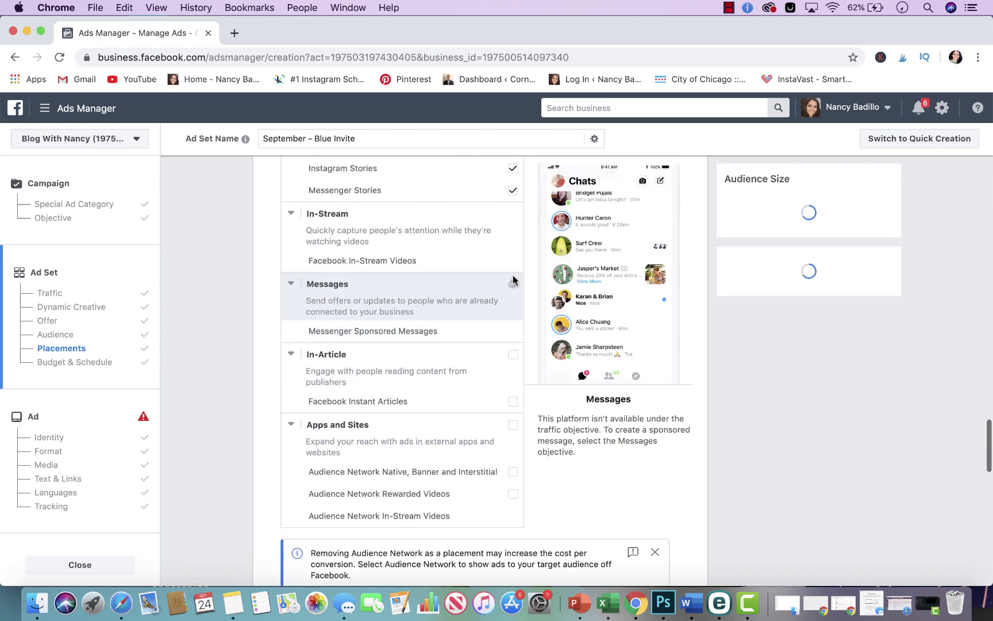
- Exclude Instagram Stories and Messenger Stories from the ad placements
scroll(514, 280, "up", 4)
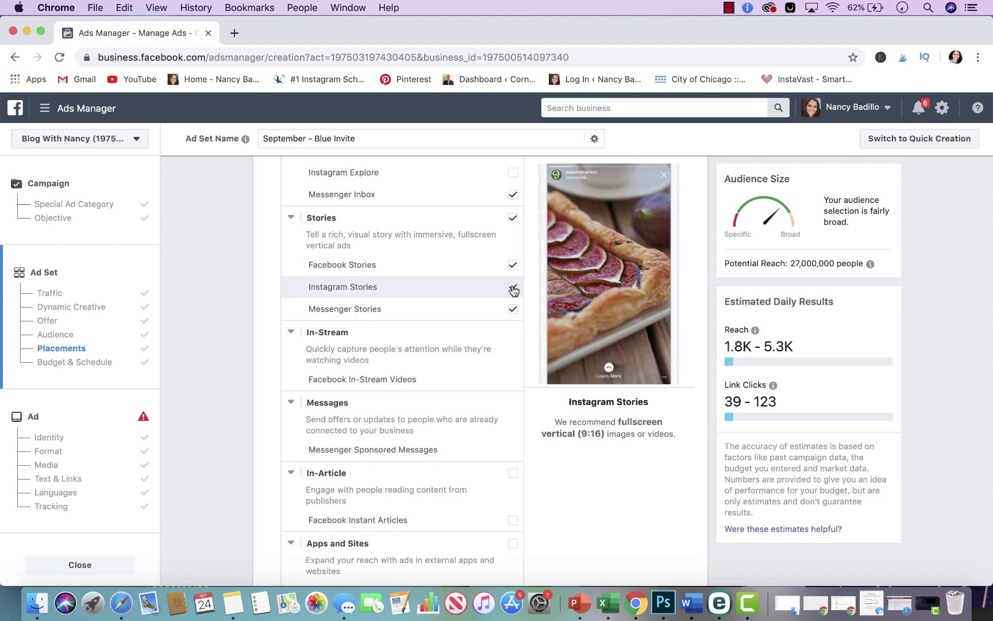
left_click(513, 290)
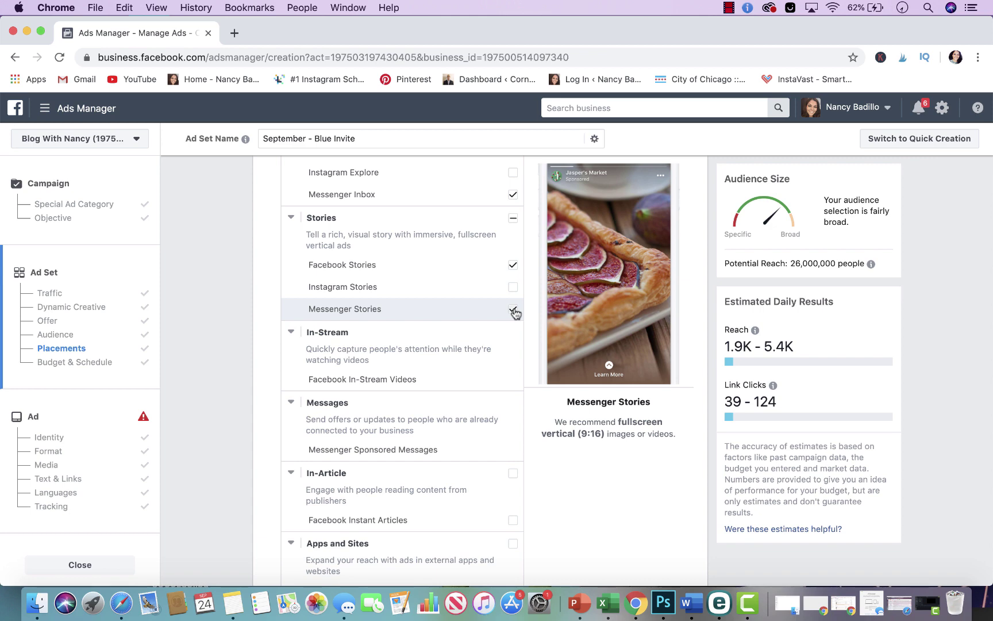
left_click(513, 311)
- Deselect all remaining feed and story placements so that only Facebook News Feed stays selected
scroll(463, 268, "up", 2)
scroll(463, 270, "up", 4)
left_click(512, 254)
left_click(514, 233)
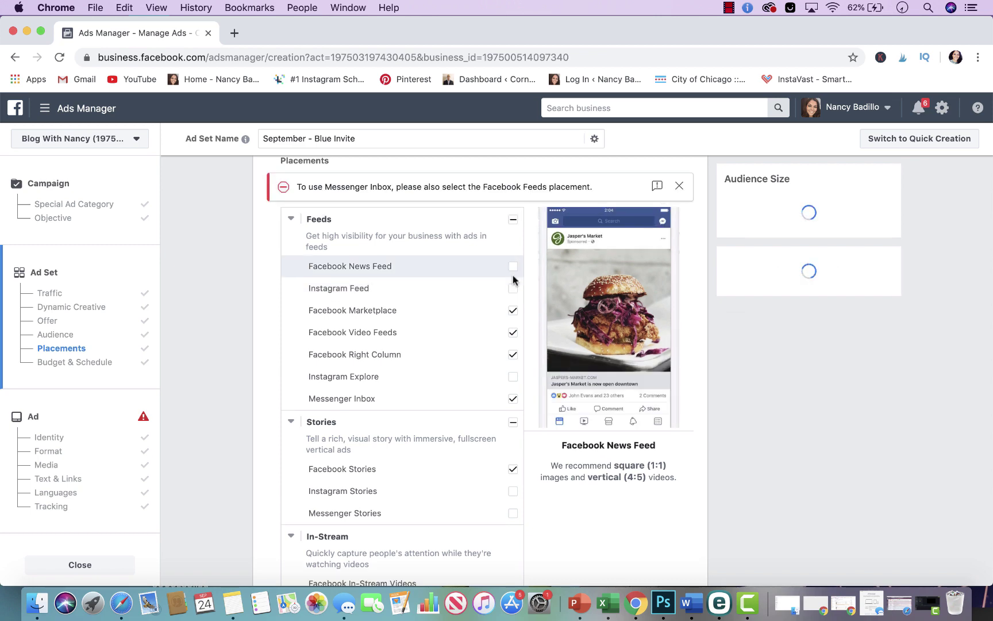
left_click(513, 266)
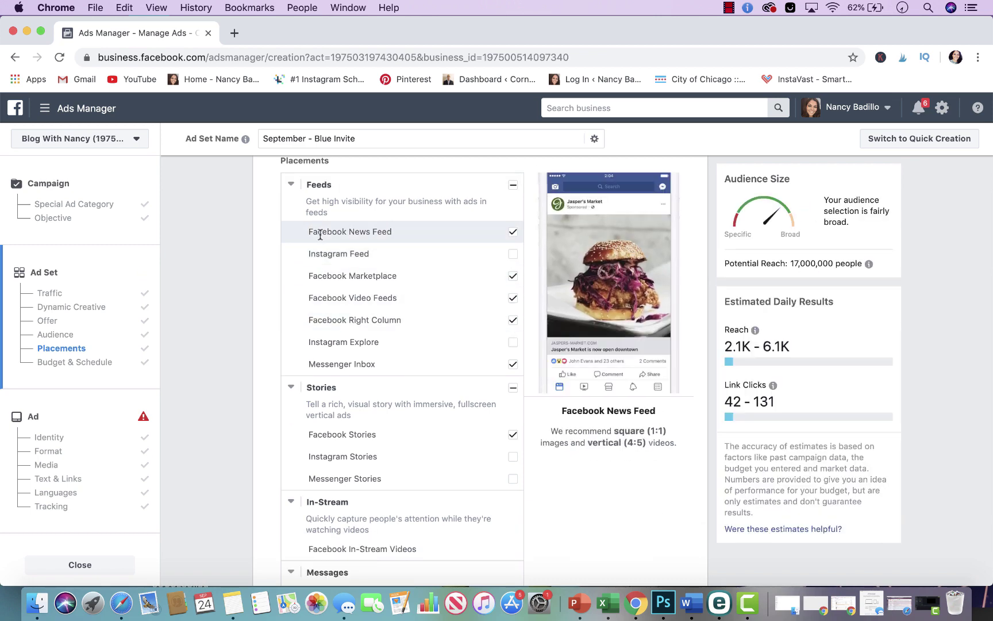
left_click(513, 276)
left_click(513, 297)
left_click(513, 320)
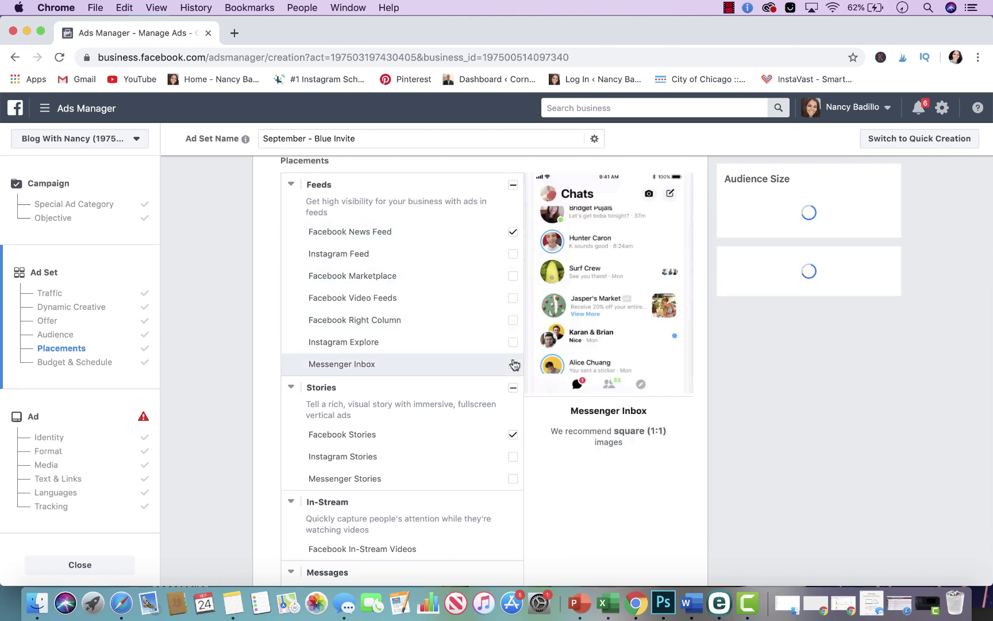
left_click(513, 364)
left_click(513, 435)
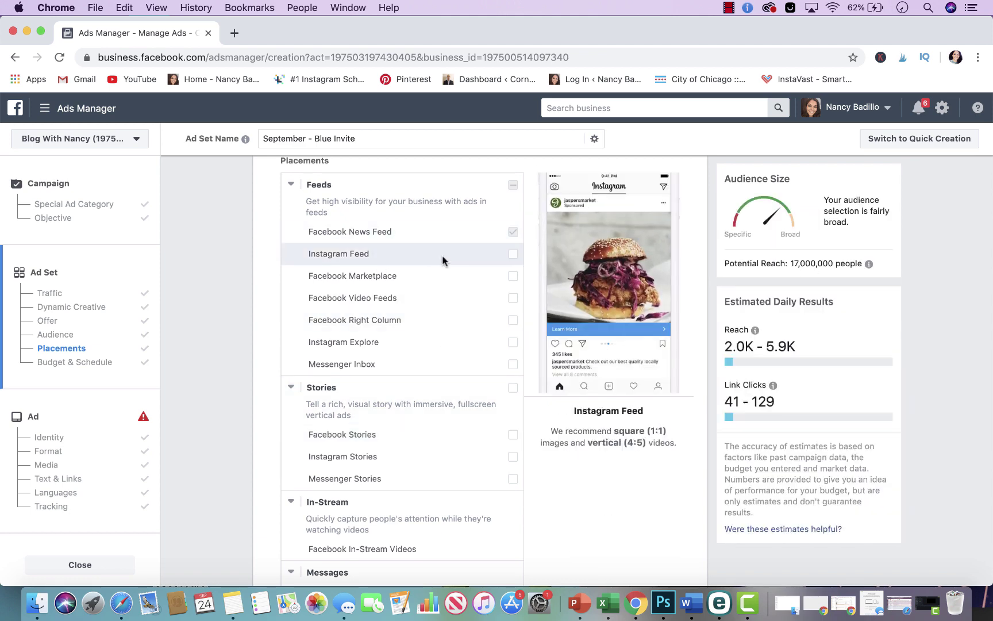
- Include Instagram Feed, Facebook Marketplace and Facebook Video Feeds in the ad placements again
left_click(512, 253)
left_click(513, 276)
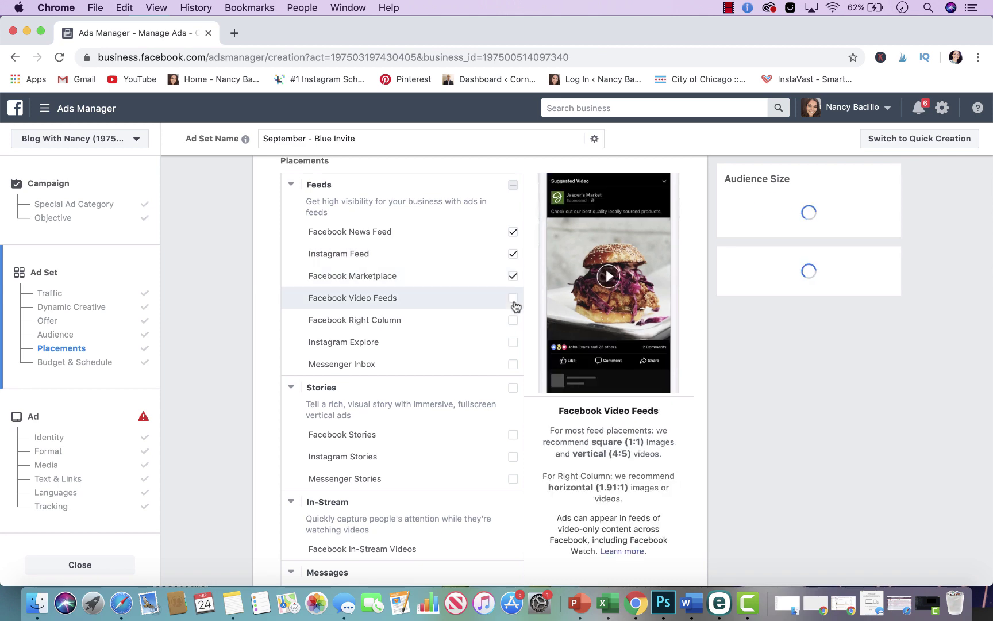
left_click(514, 305)
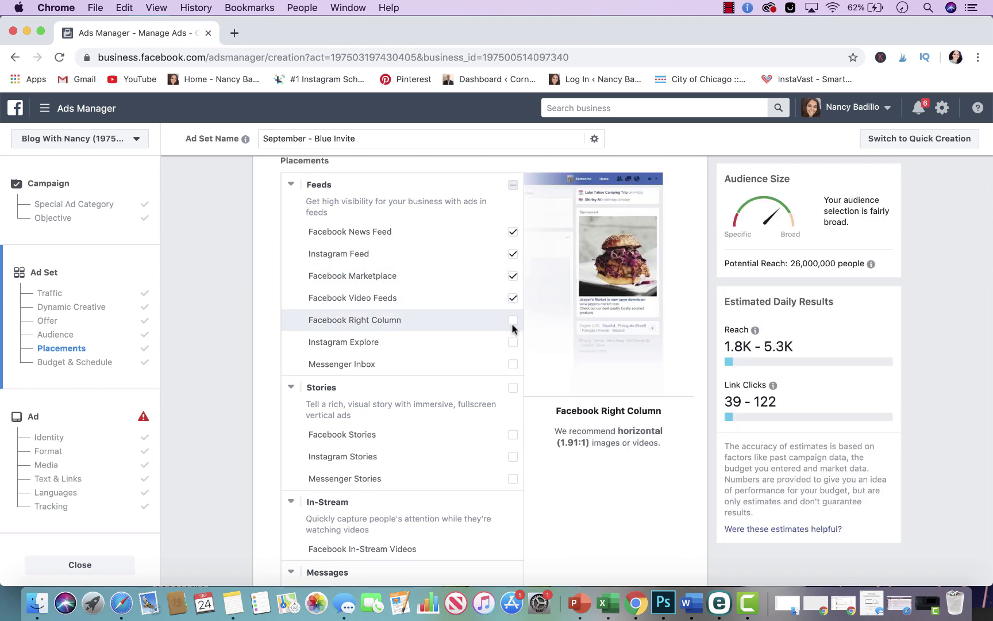
- Switch the ad set back to Automatic Placements (Recommended)
scroll(479, 289, "up", 5)
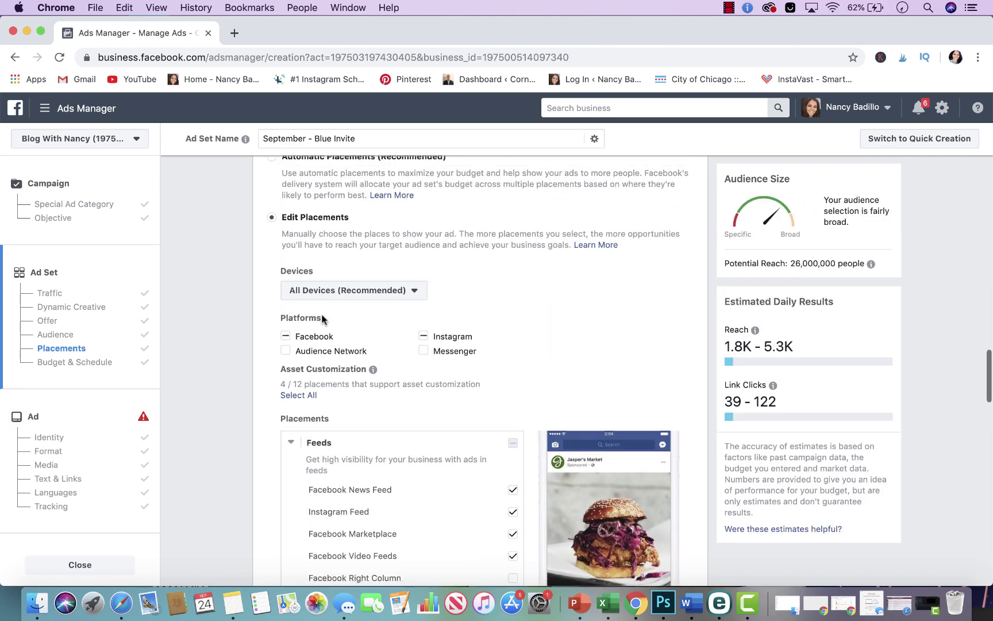
scroll(298, 262, "up", 3)
left_click(272, 276)
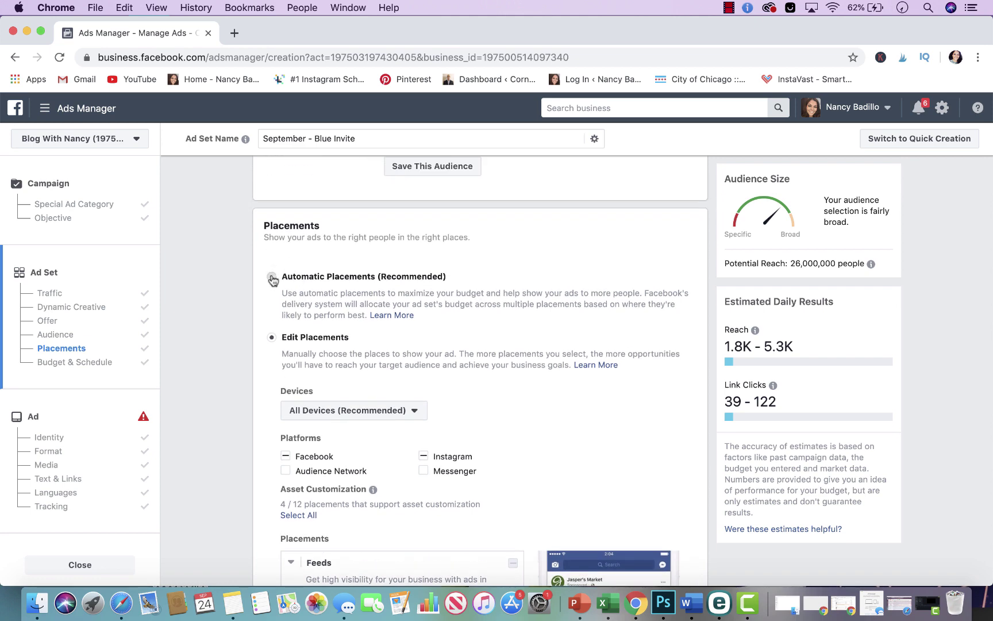
- Review the audience's locations, age, gender, language and detailed targeting together with the estimated daily reach
scroll(413, 357, "down", 4)
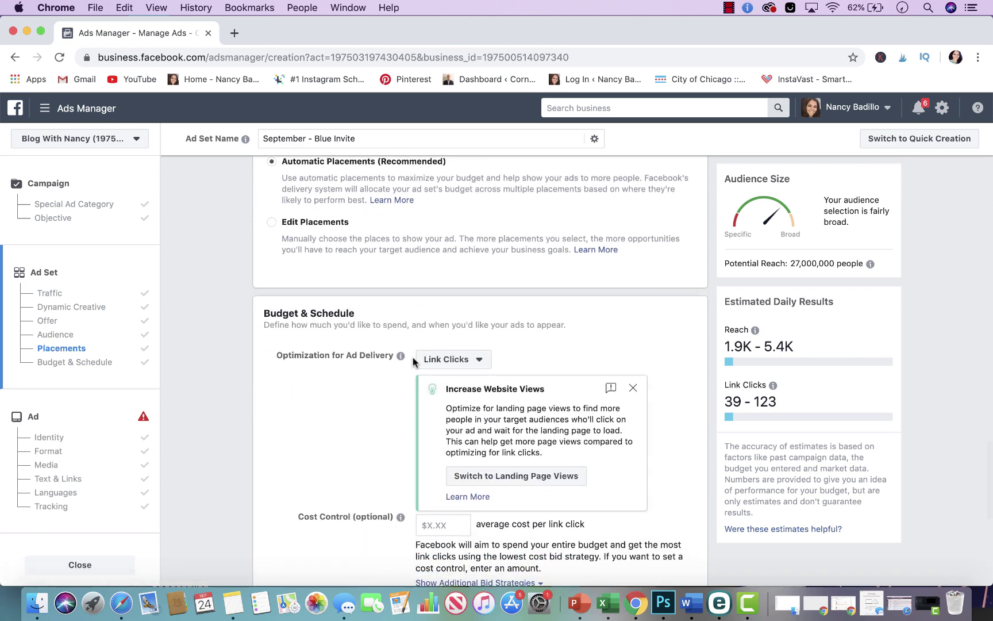
scroll(403, 322, "up", 10)
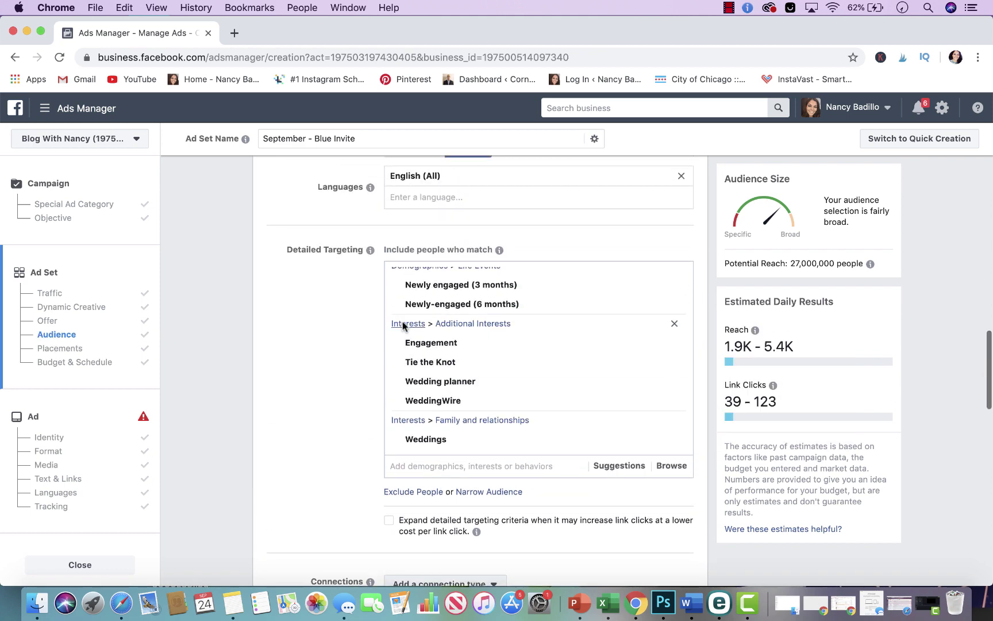
scroll(403, 325, "up", 6)
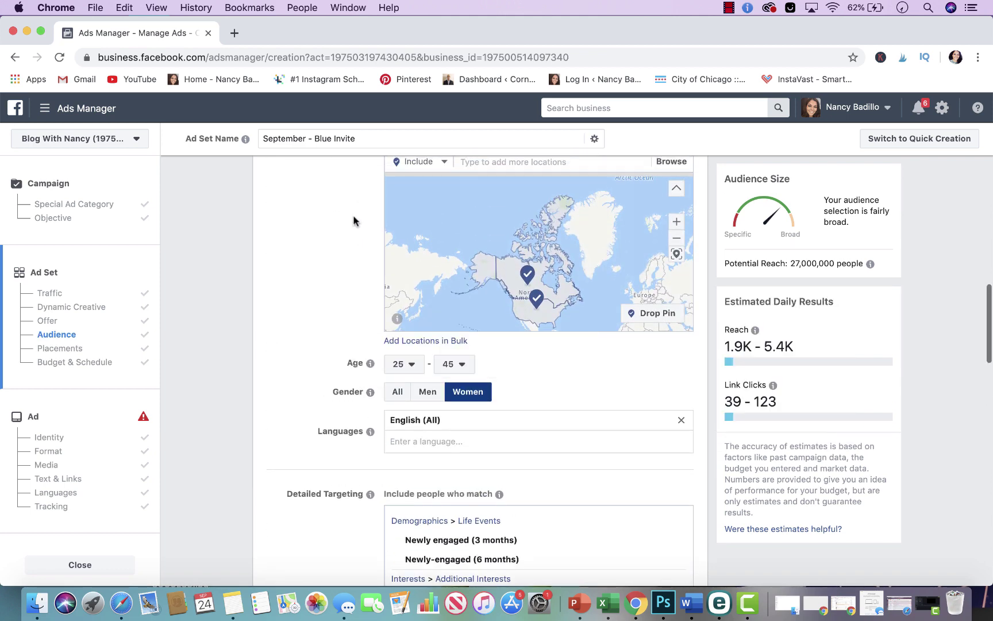
scroll(328, 210, "up", 4)
scroll(377, 310, "down", 12)
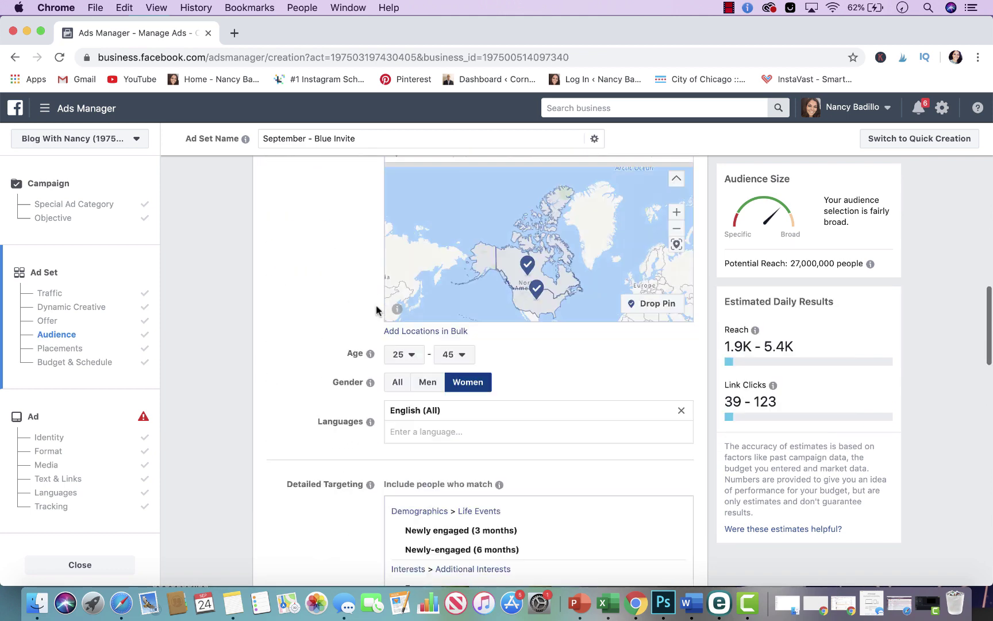
scroll(377, 311, "down", 4)
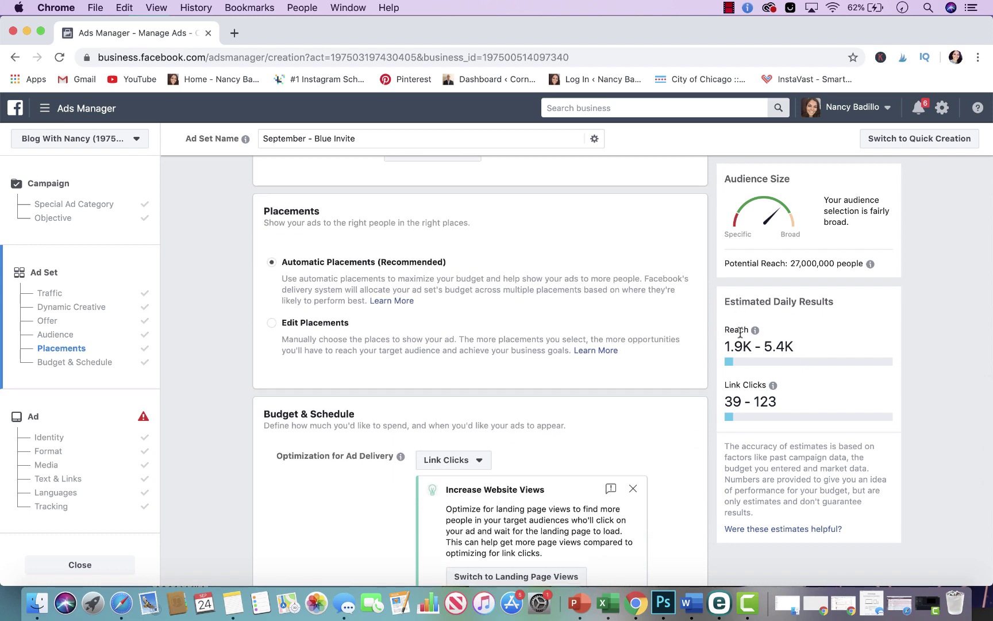
mouse_move(755, 331)
scroll(634, 284, "up", 10)
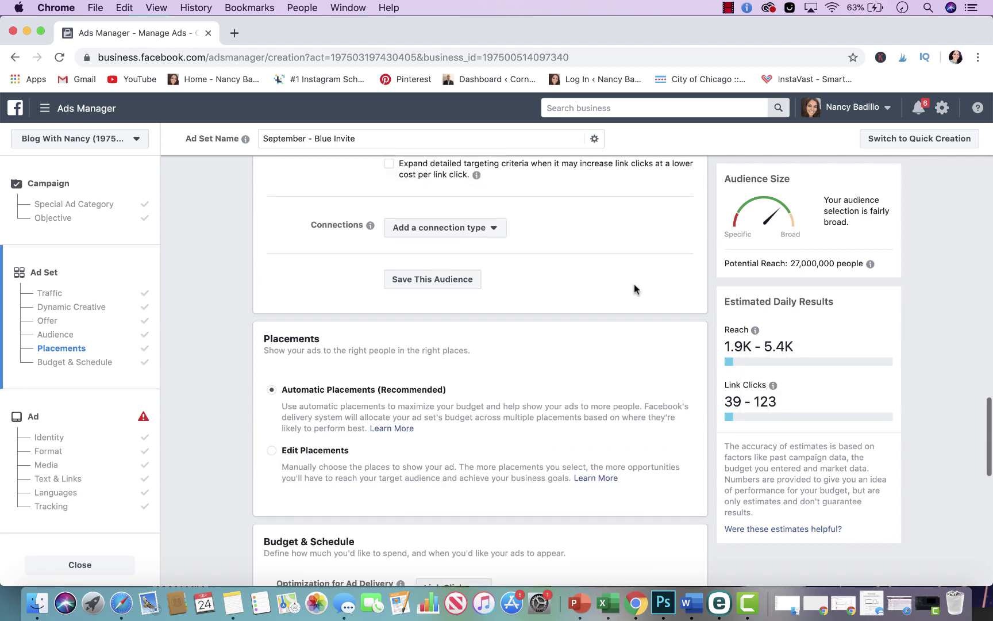
scroll(626, 251, "up", 1)
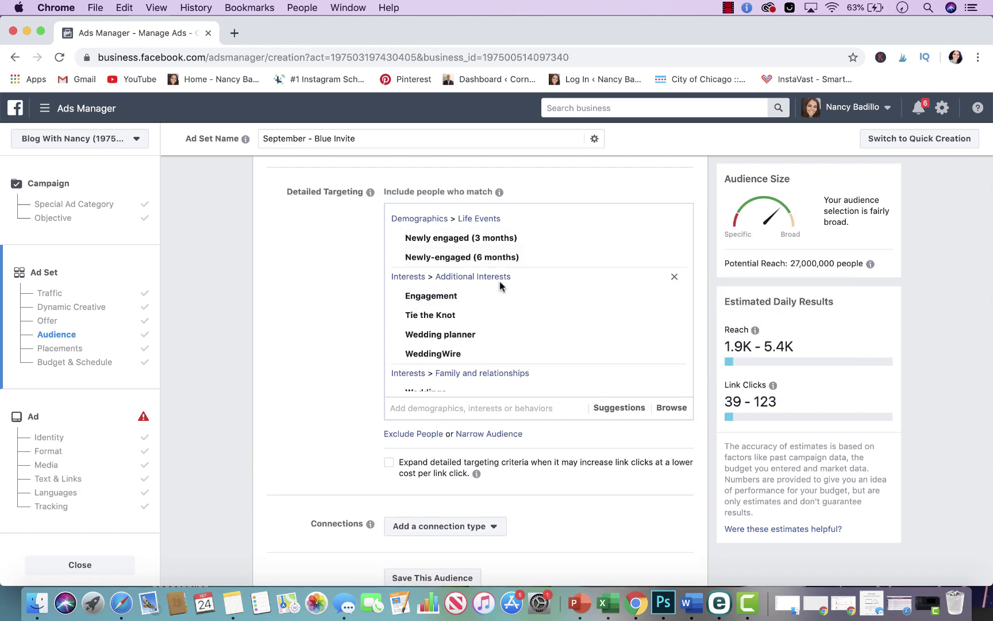
scroll(496, 318, "down", 1)
scroll(496, 323, "up", 1)
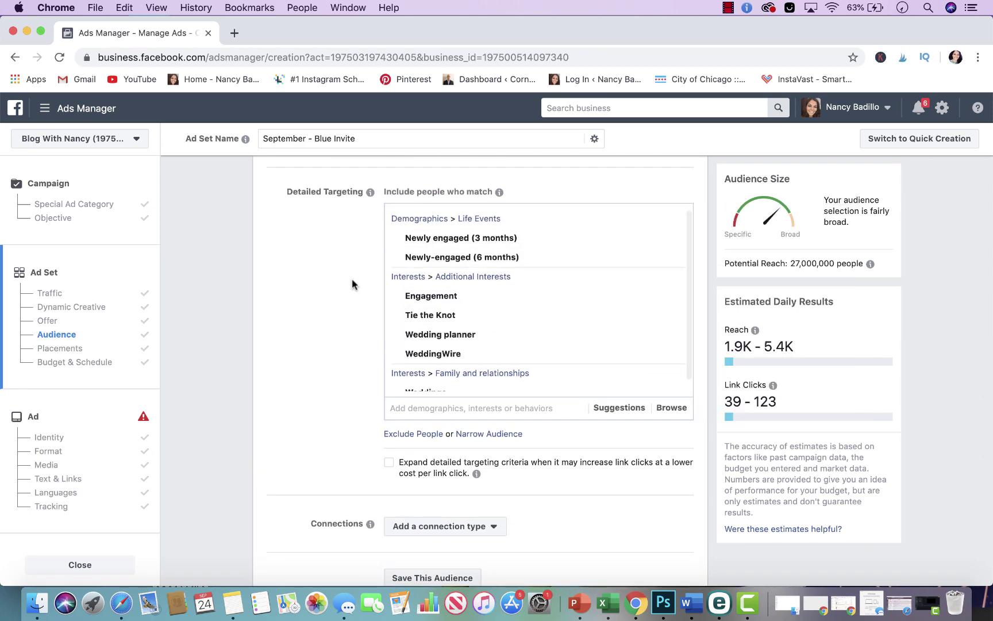
- Try the Lifetime Budget option in Budget & Schedule and return the budget type to Daily Budget
scroll(355, 350, "down", 6)
scroll(361, 374, "down", 5)
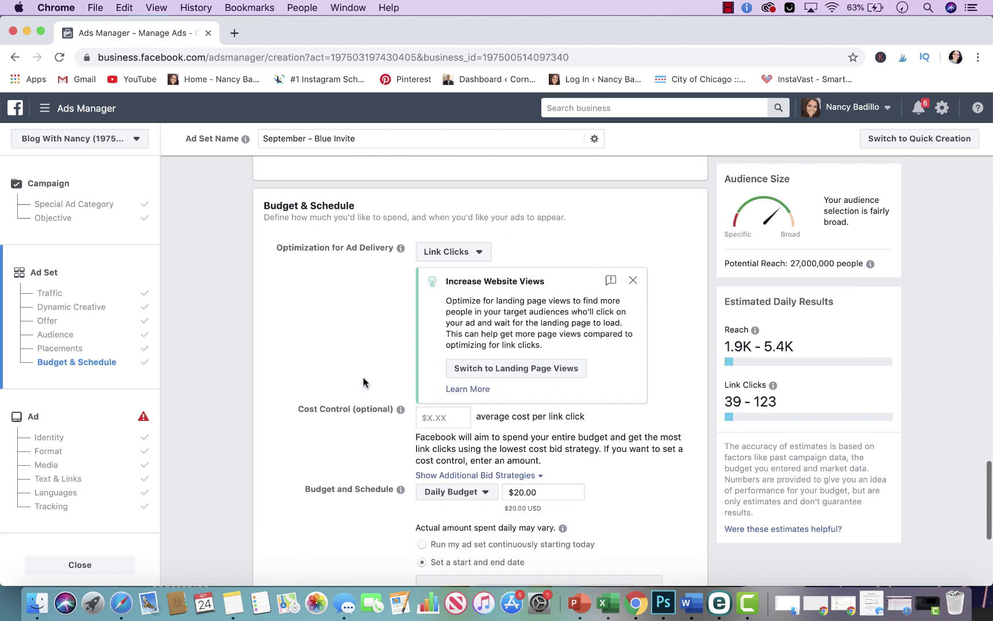
scroll(364, 451, "down", 3)
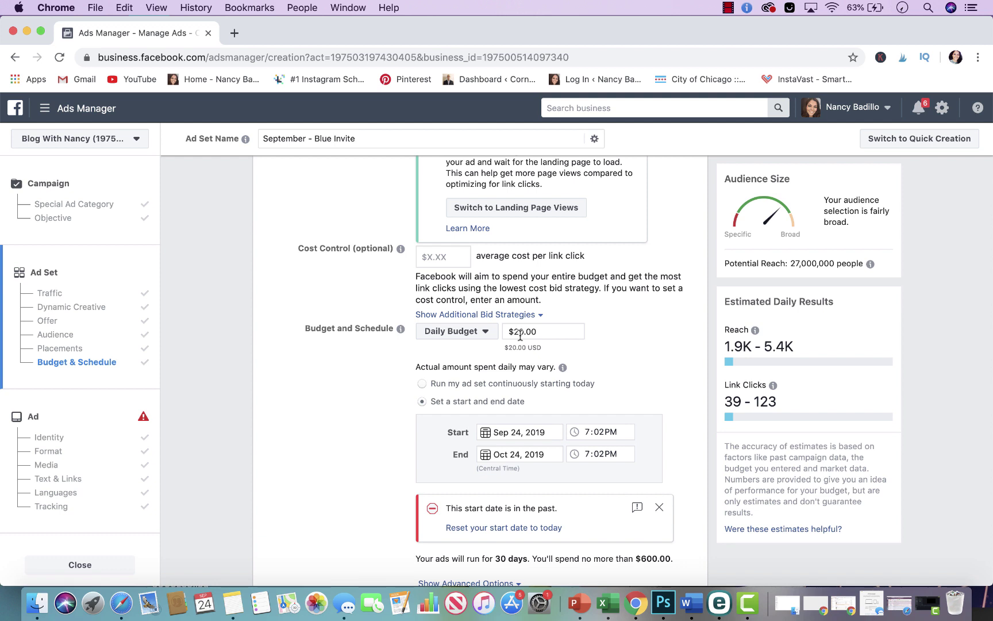
left_click(478, 333)
left_click(471, 370)
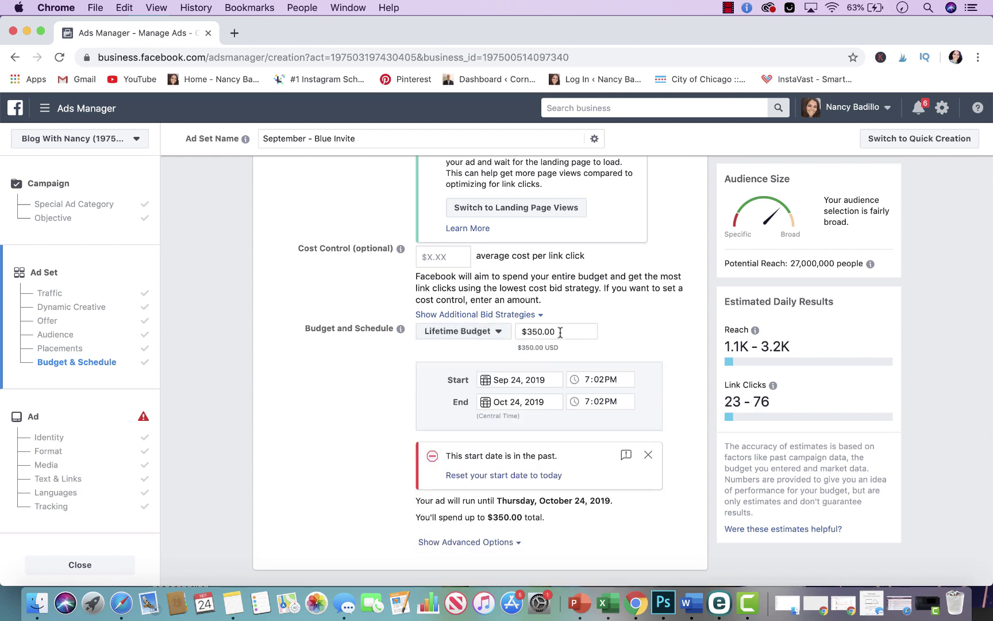
left_click(498, 333)
left_click(487, 349)
- Set the ad set's daily budget to $5.00
left_click_drag(549, 333, 501, 334)
type("5")
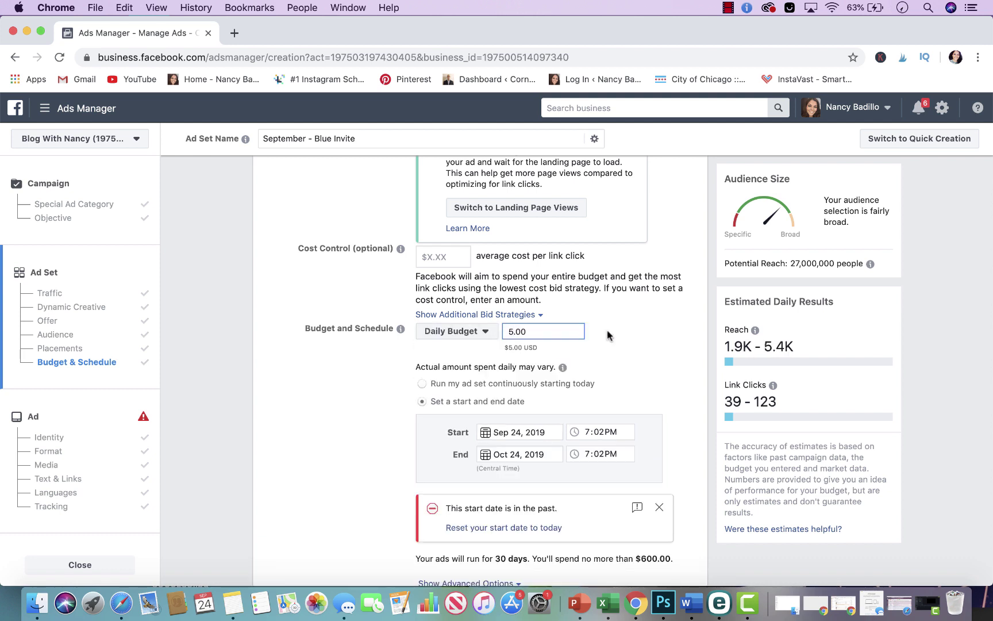
left_click(625, 333)
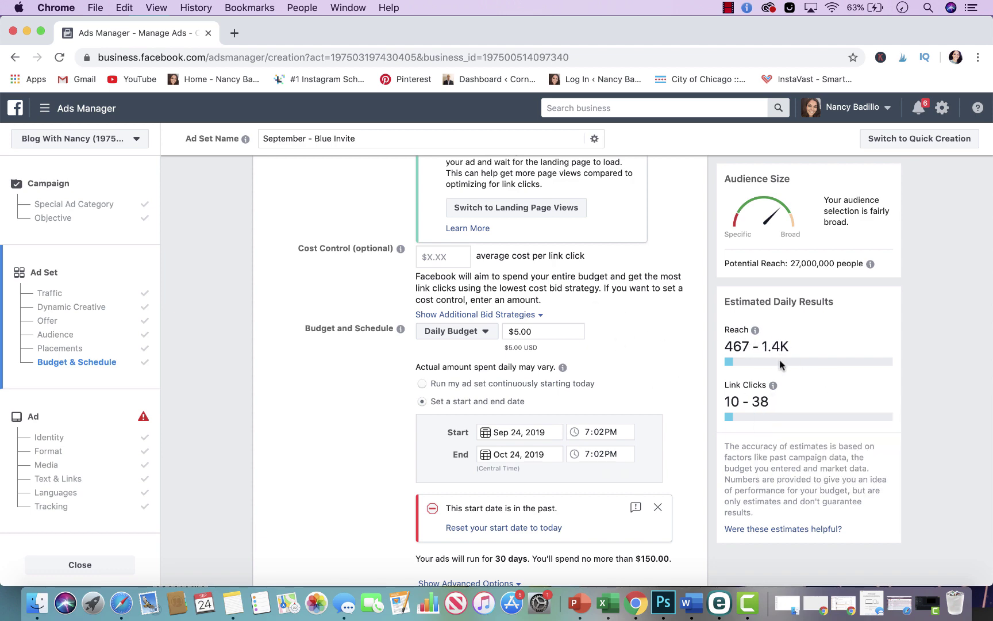
- Review the suggested demographics and interests for the audience's detailed targeting, from The Knot through to Friends of newlyweds
scroll(565, 276, "up", 10)
scroll(565, 274, "up", 1)
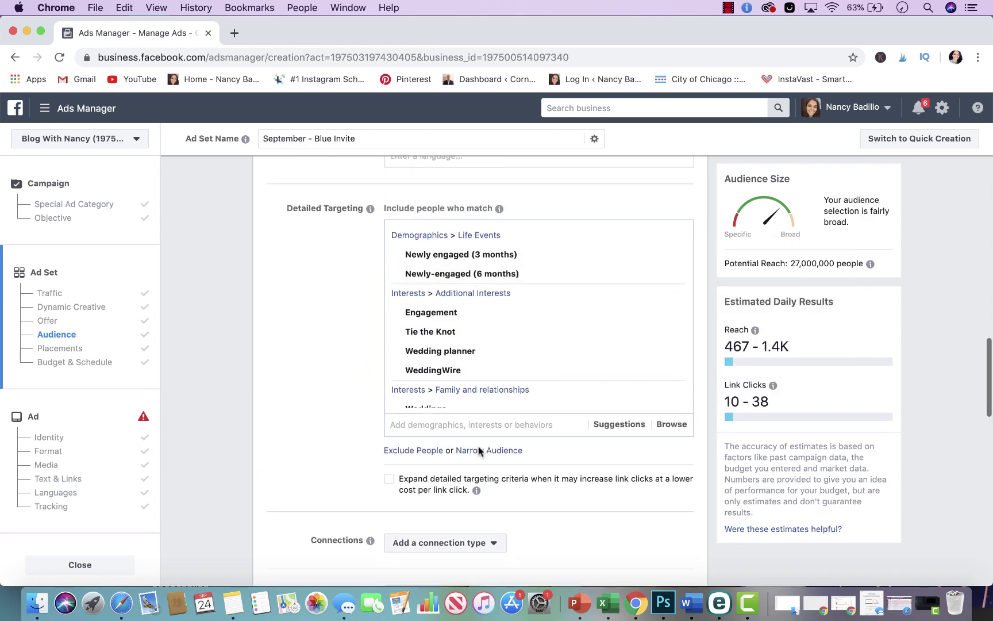
left_click(610, 424)
scroll(574, 399, "down", 1)
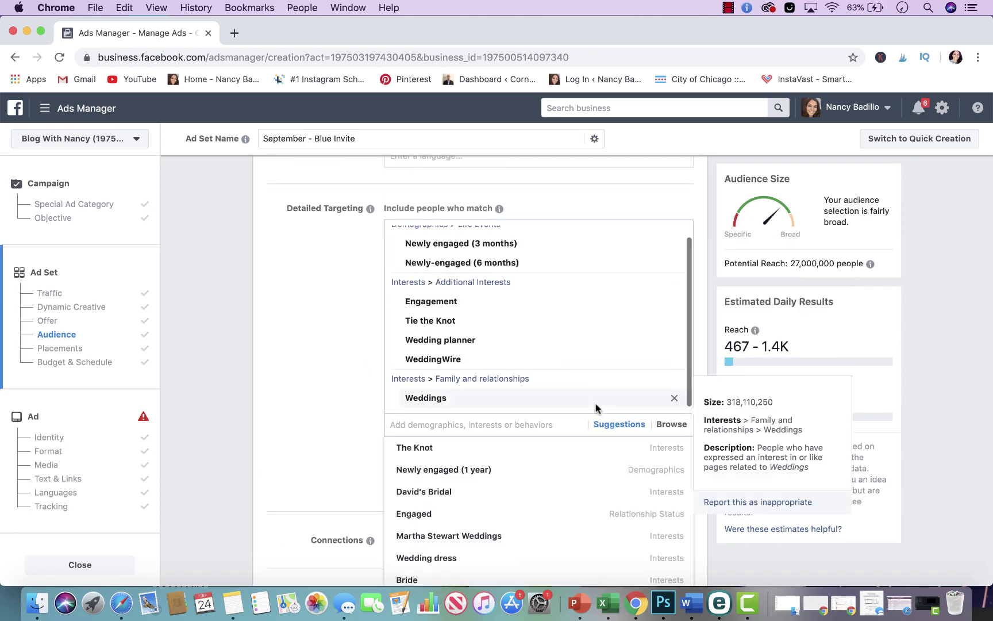
scroll(561, 461, "down", 3)
scroll(561, 461, "up", 3)
scroll(294, 443, "down", 5)
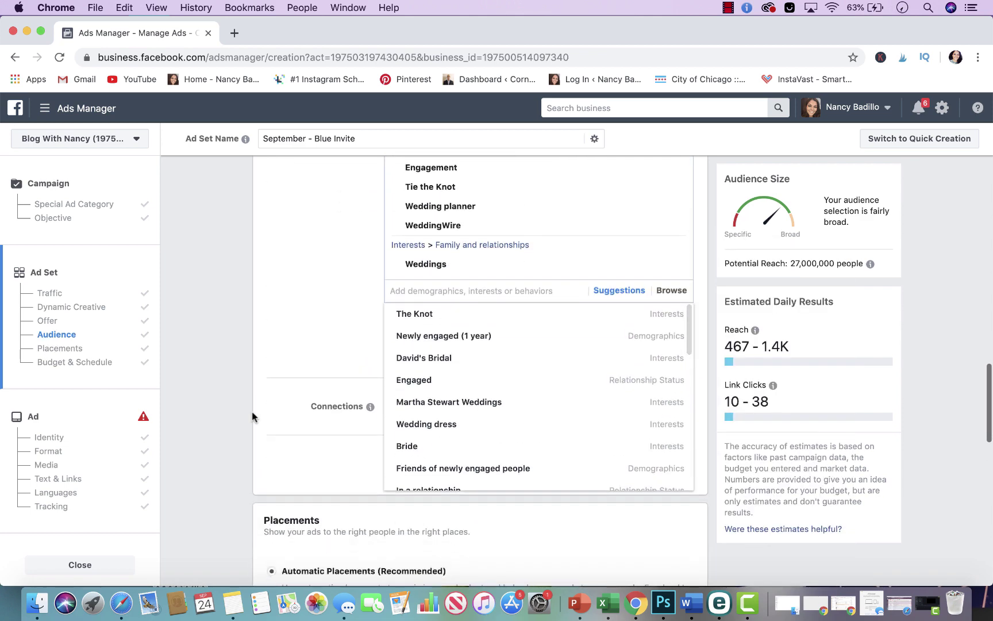
scroll(450, 422, "down", 4)
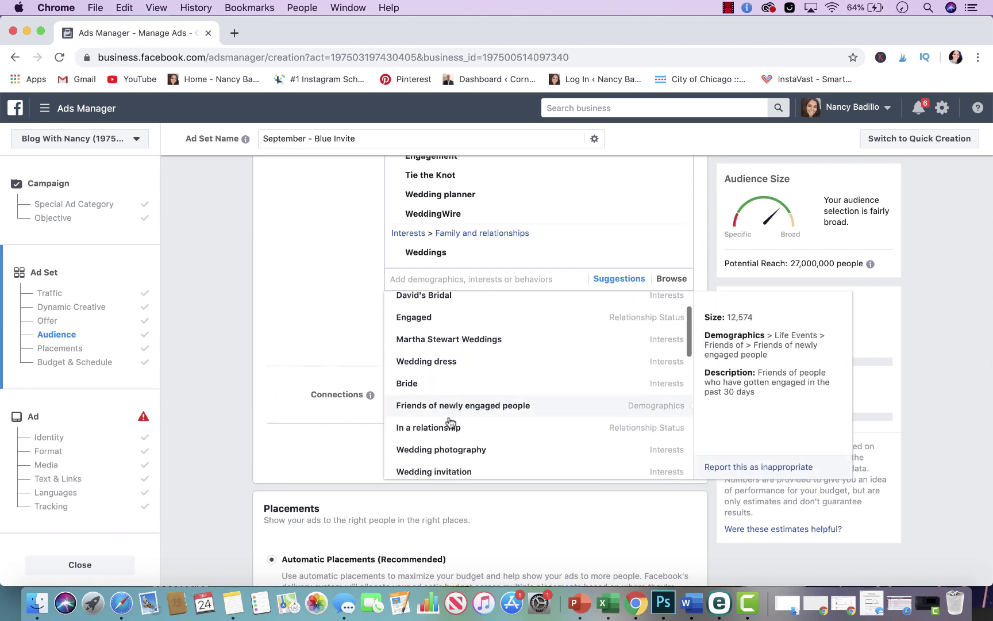
scroll(450, 422, "down", 2)
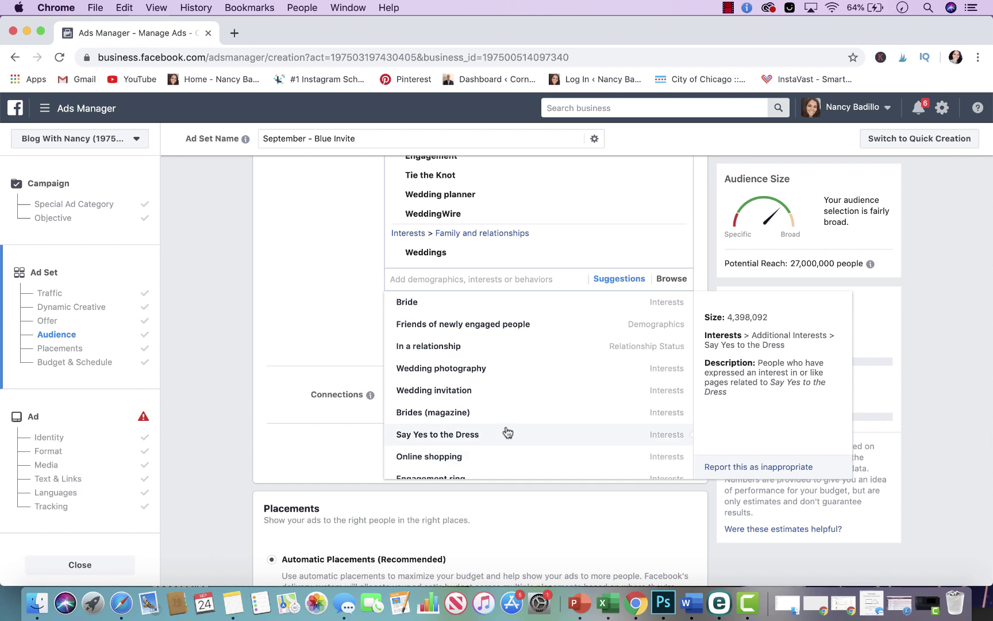
scroll(506, 432, "down", 3)
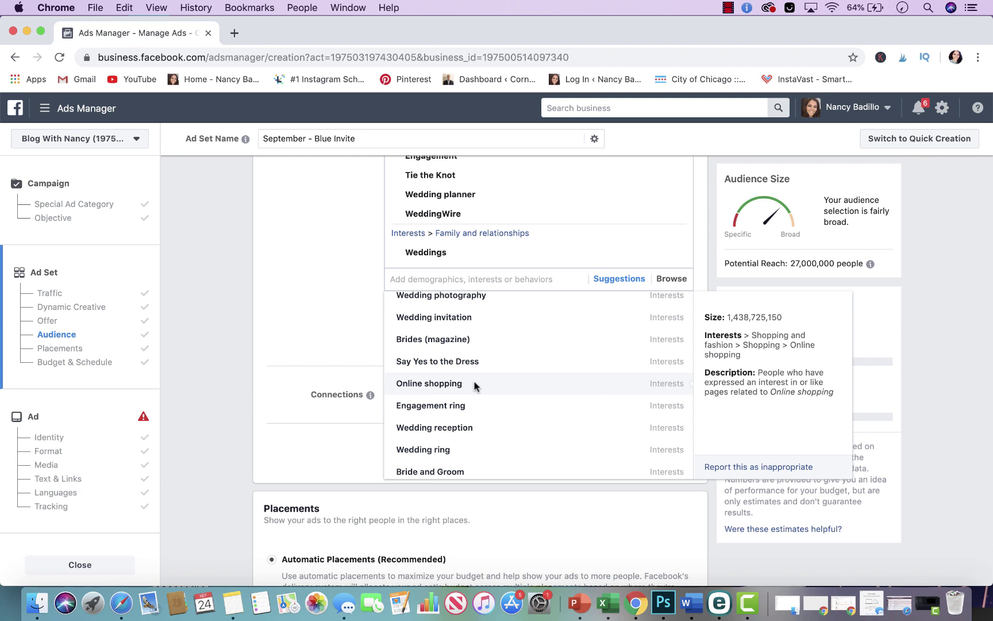
scroll(481, 400, "down", 6)
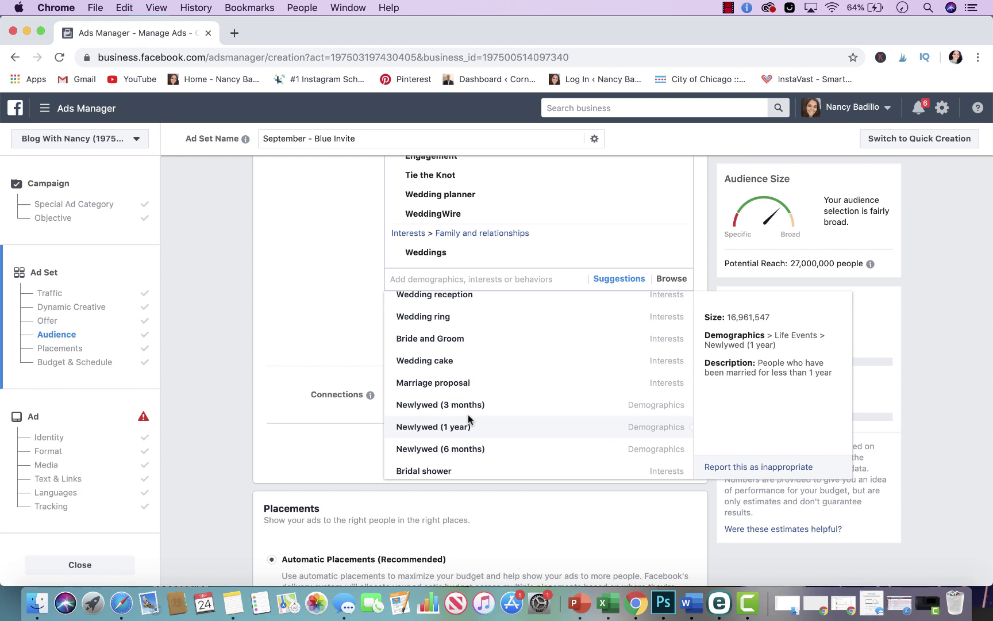
scroll(468, 418, "down", 6)
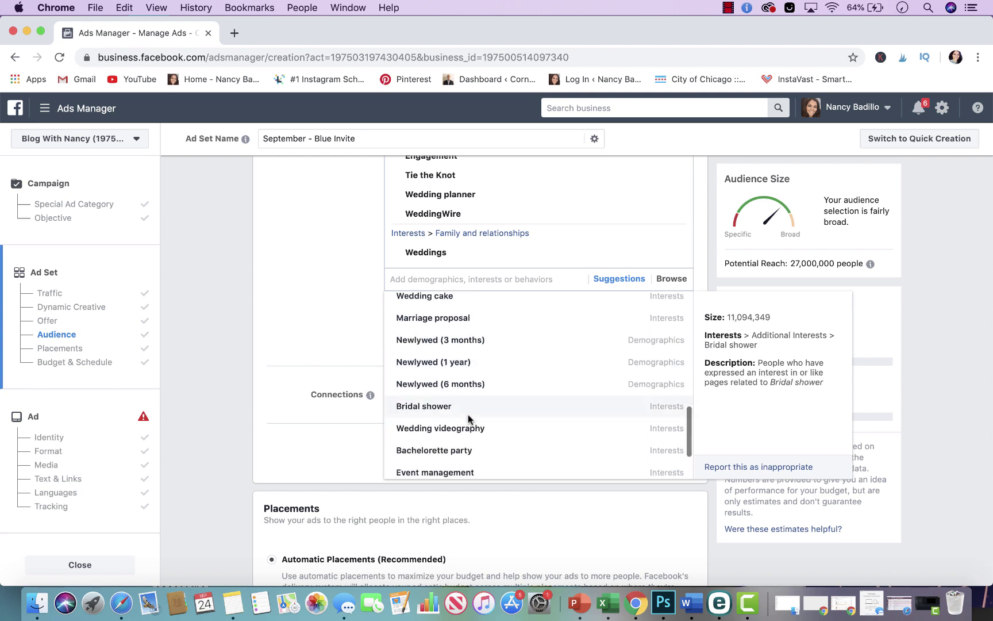
scroll(474, 424, "down", 1)
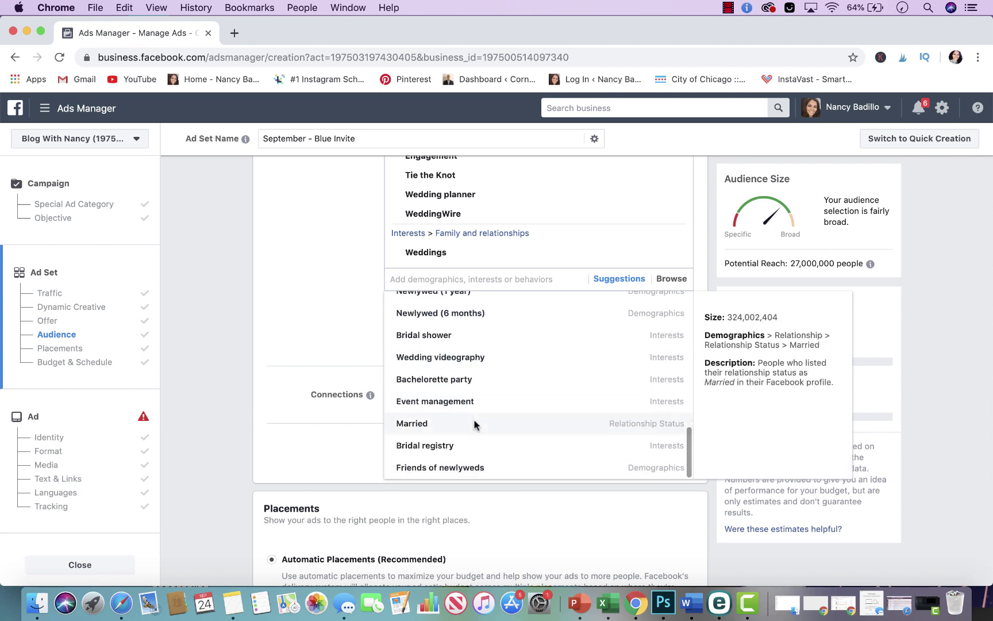
- Add the suggested interests The Knot and David's Bridal to the audience's detailed targeting
scroll(474, 424, "up", 5)
scroll(473, 423, "up", 6)
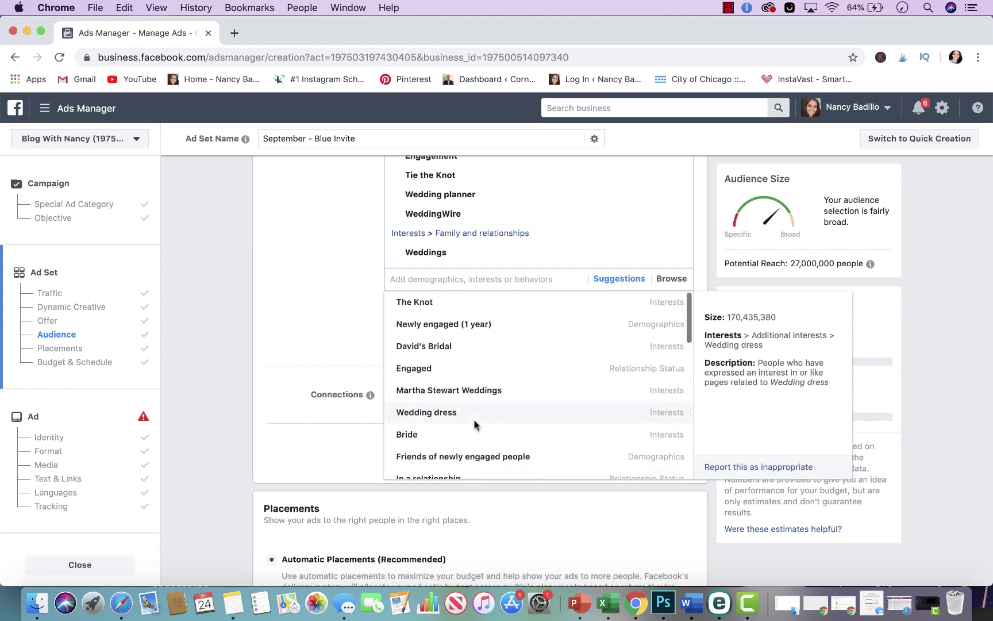
scroll(463, 385, "up", 2)
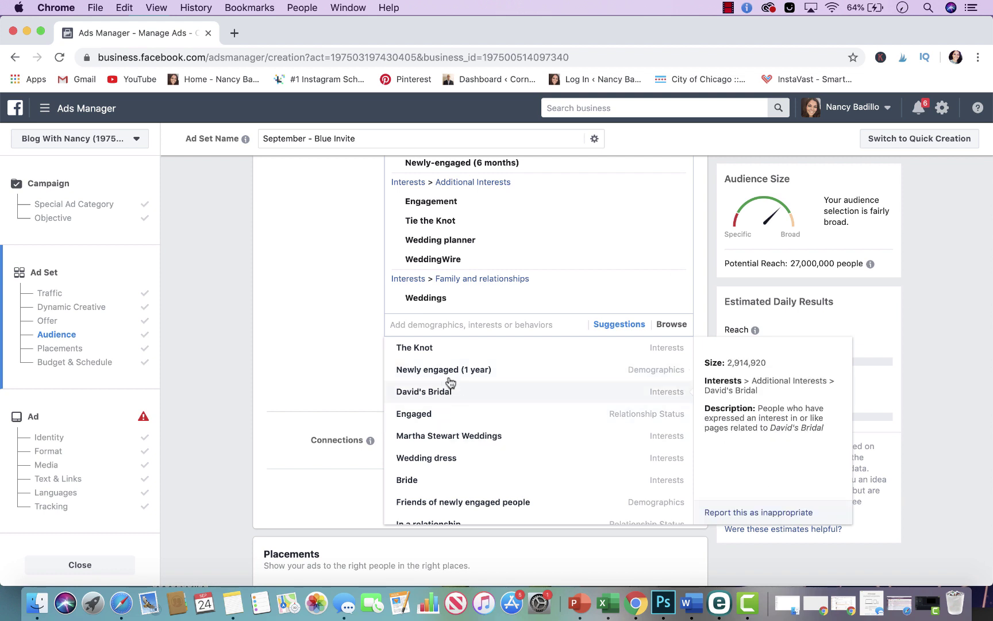
left_click(431, 351)
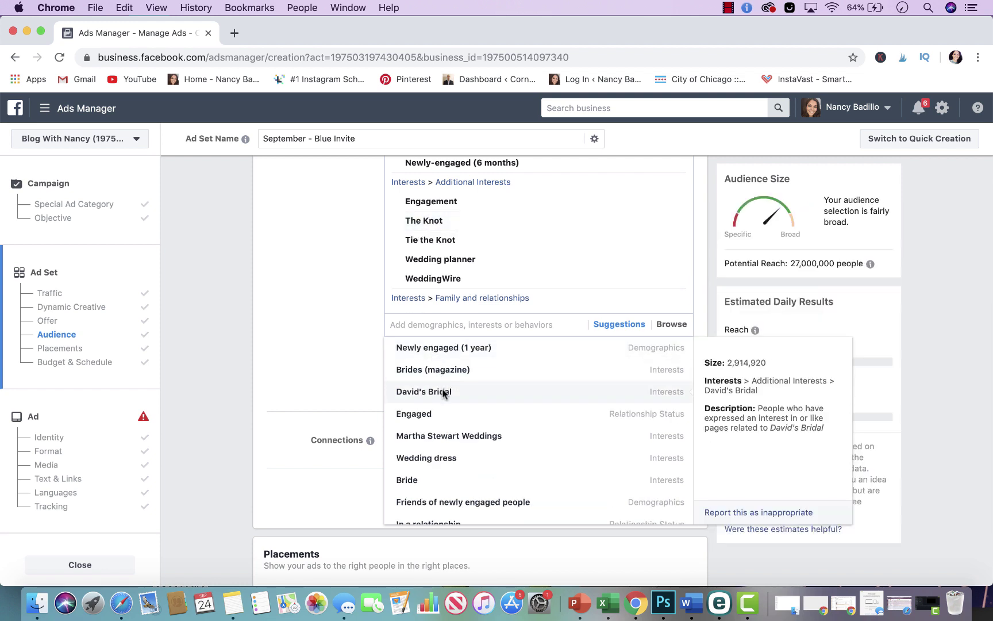
left_click(443, 392)
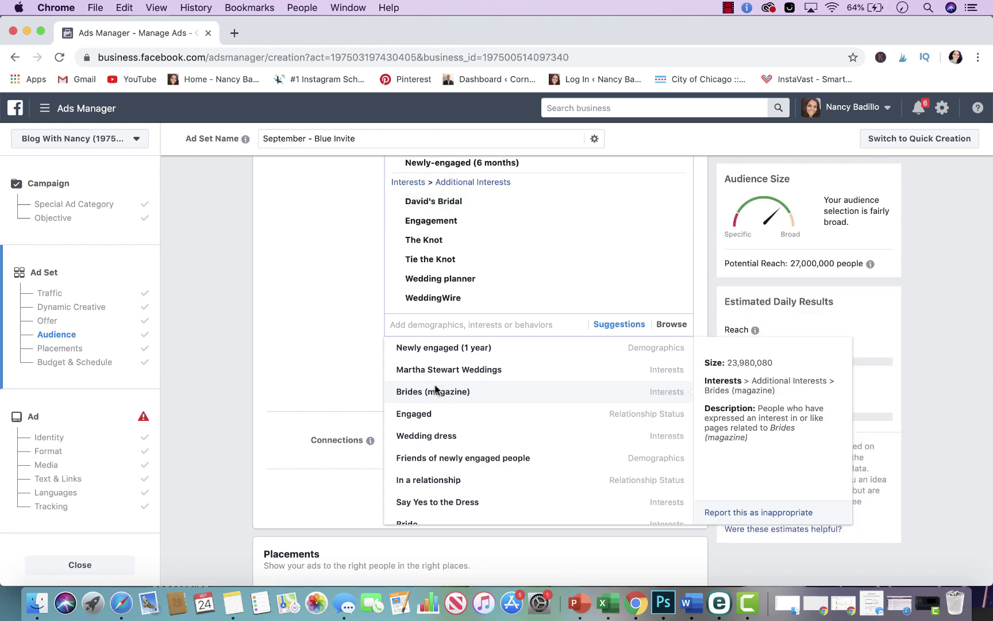
- Check the Optimization for Ad Delivery options in Budget & Schedule and keep Link Clicks selected
scroll(322, 367, "down", 5)
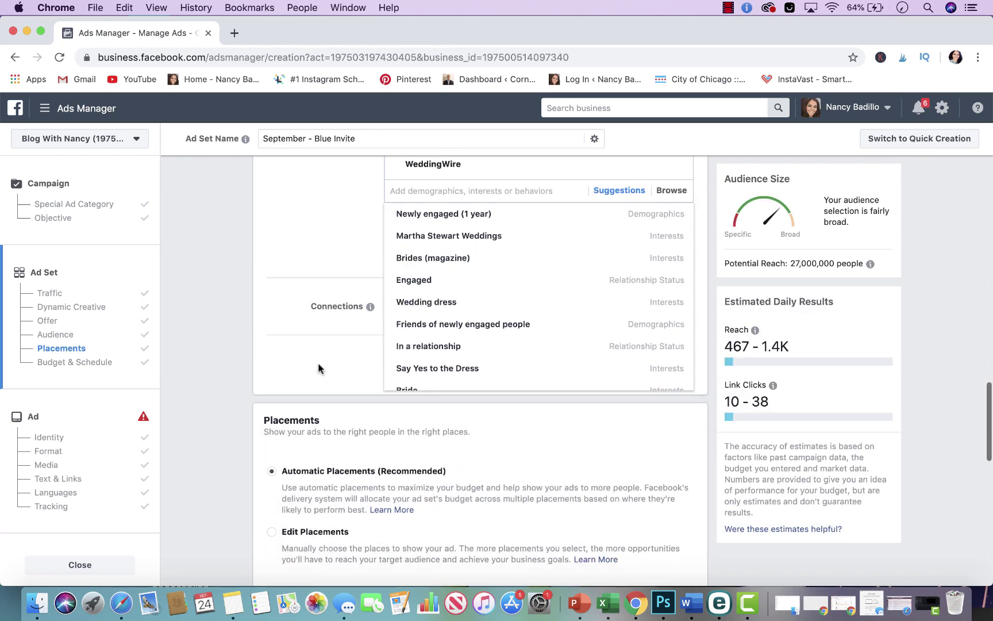
scroll(318, 367, "down", 5)
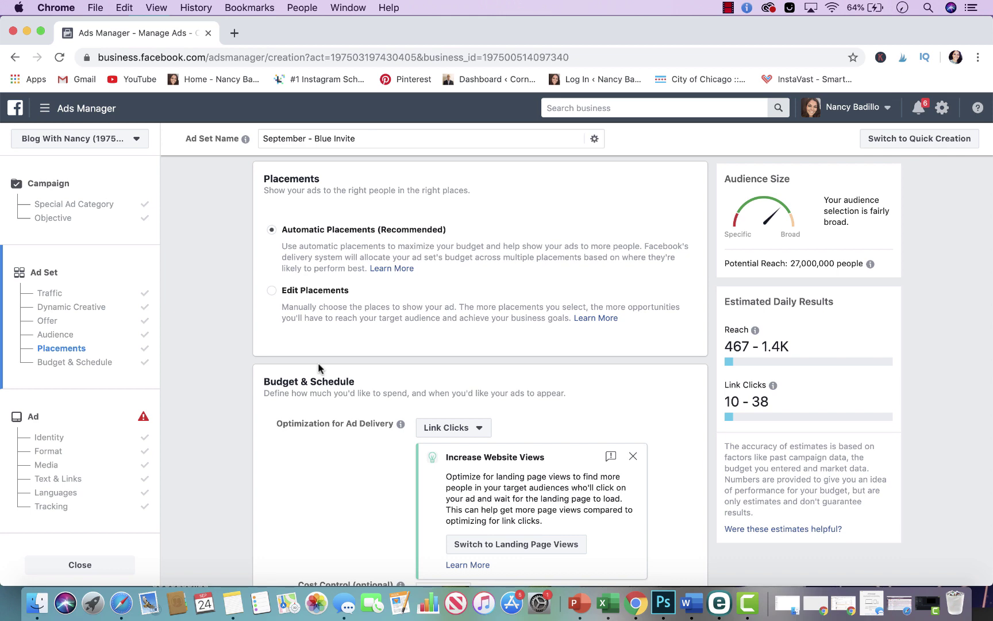
scroll(327, 480, "down", 5)
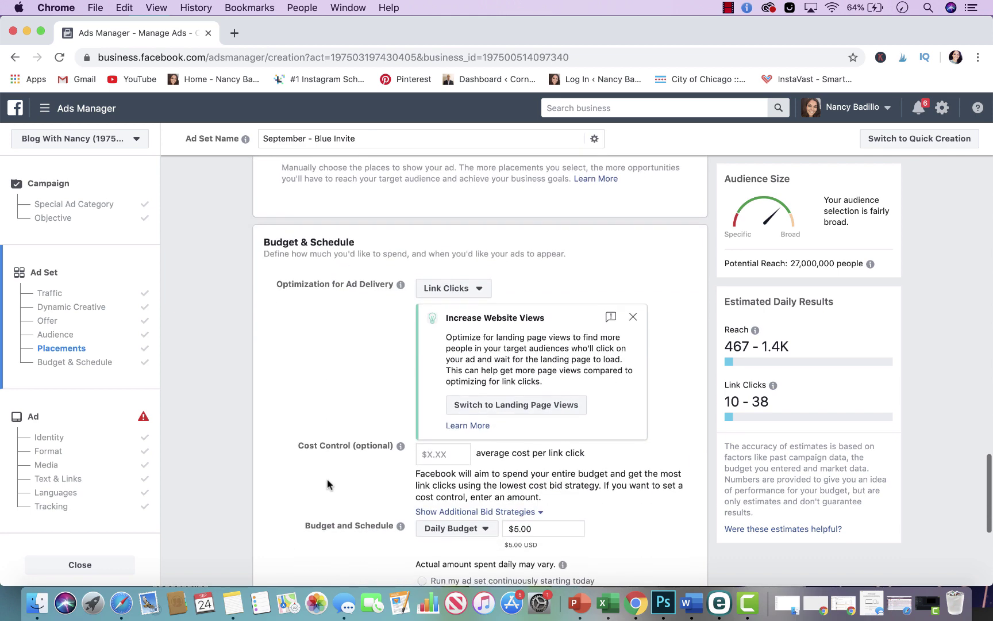
scroll(327, 484, "down", 3)
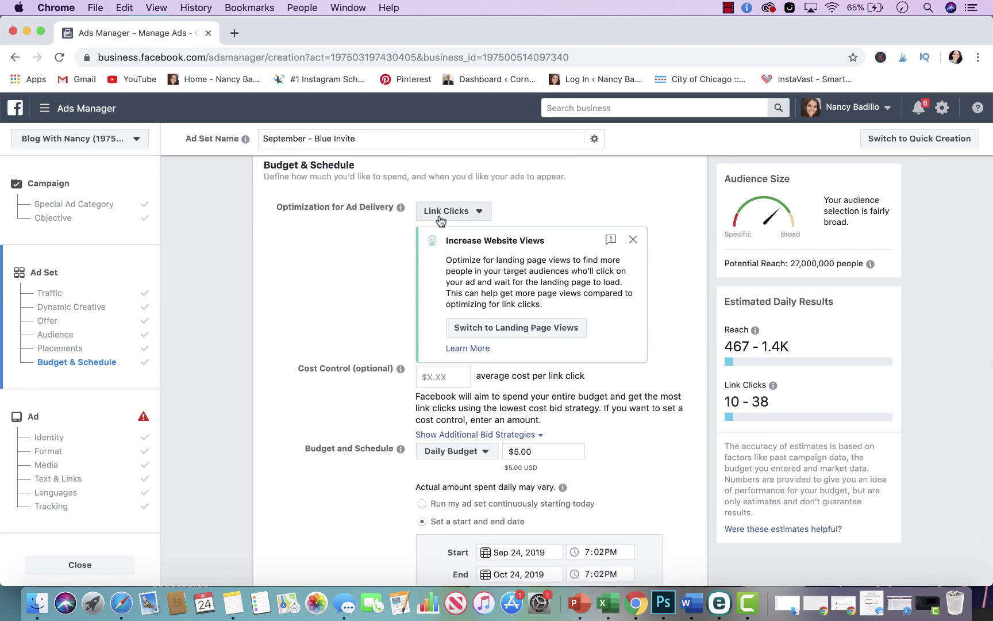
left_click(470, 213)
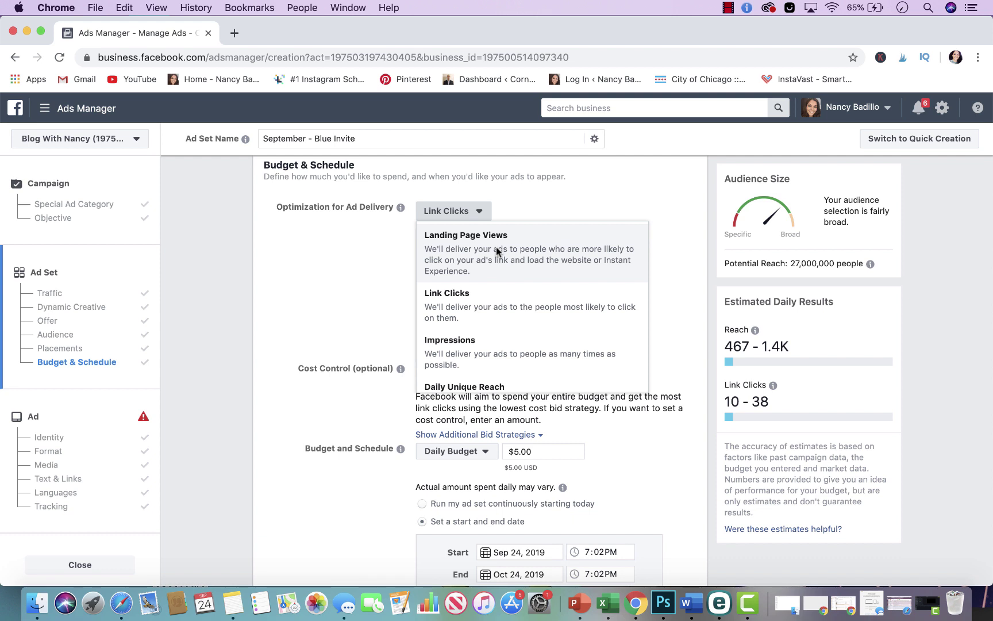
left_click(481, 307)
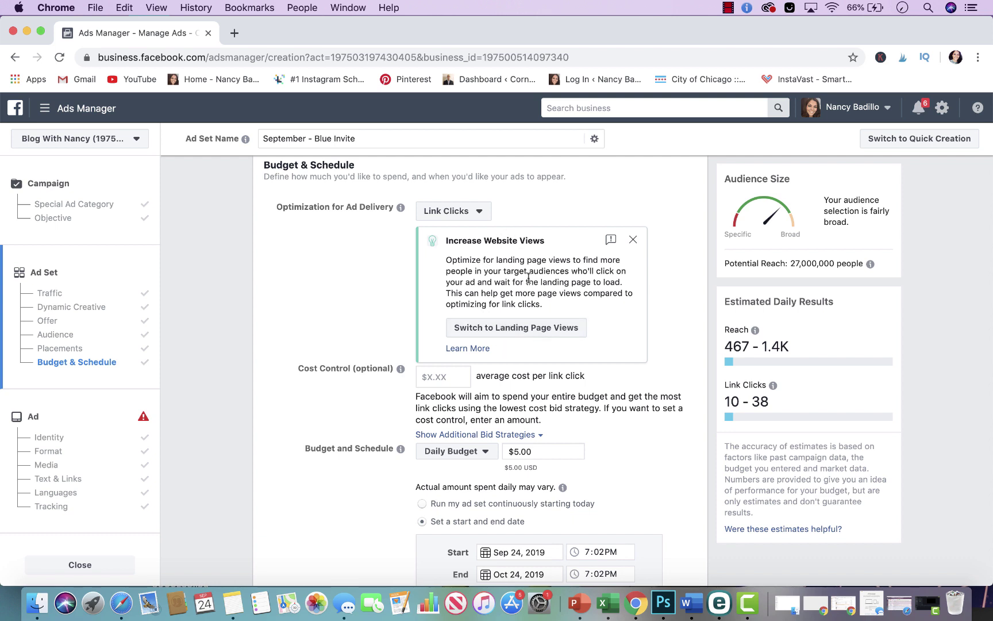
- Try October 31, 2019 as the ad set's end date
scroll(518, 276, "down", 3)
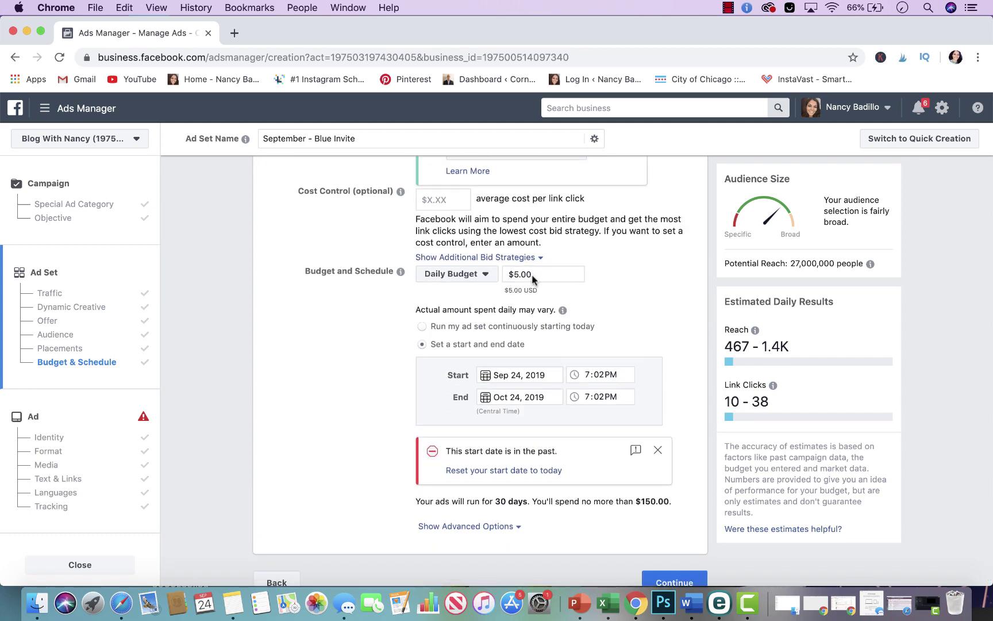
left_click(546, 396)
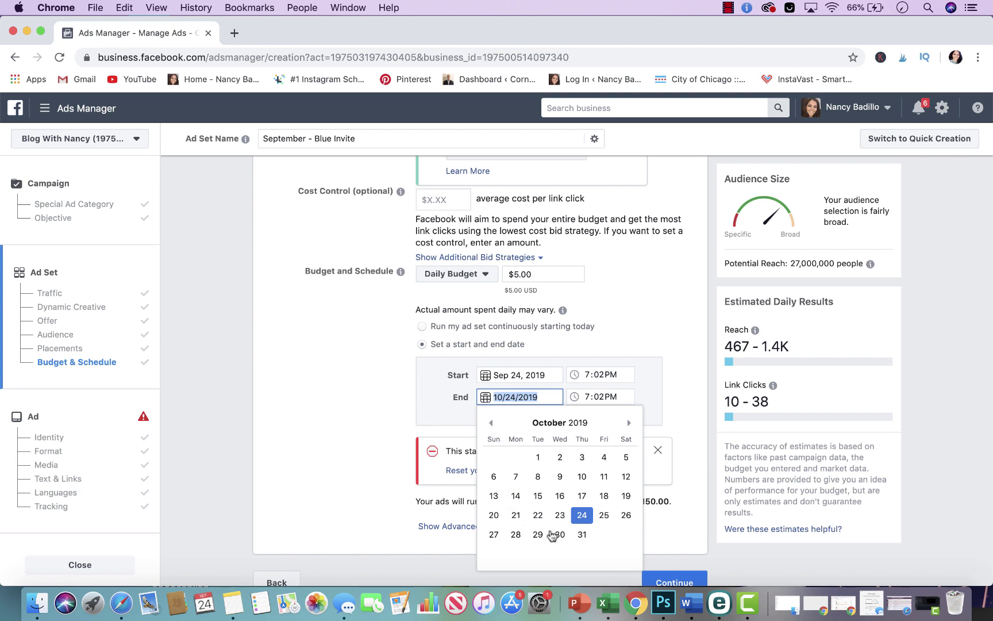
left_click(582, 534)
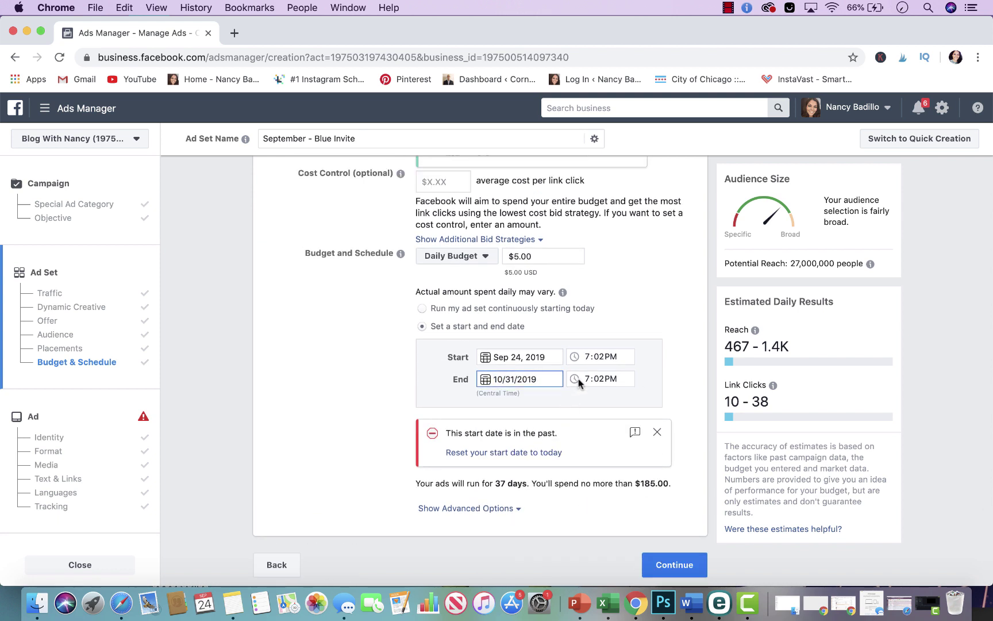
- Set the ad set's end date to September 30, 2019 and continue to the ad setup
left_click(516, 379)
left_click(492, 405)
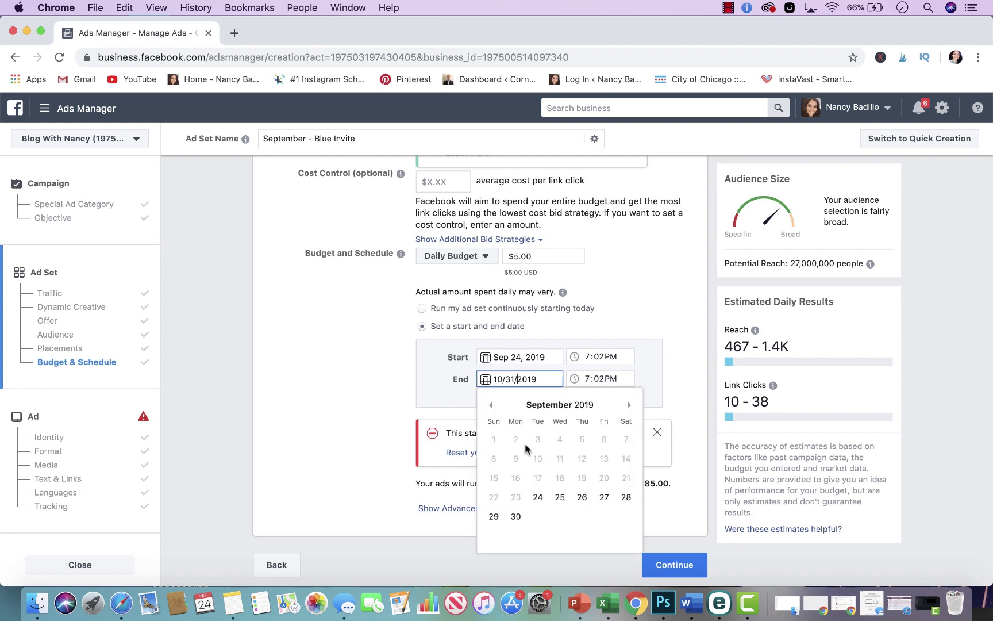
left_click(516, 516)
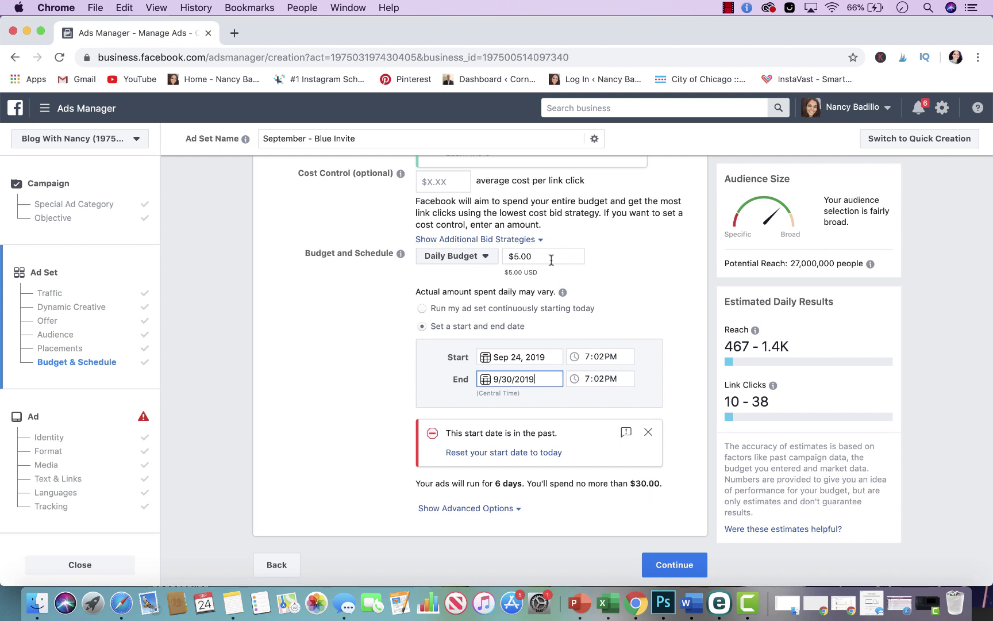
left_click(661, 566)
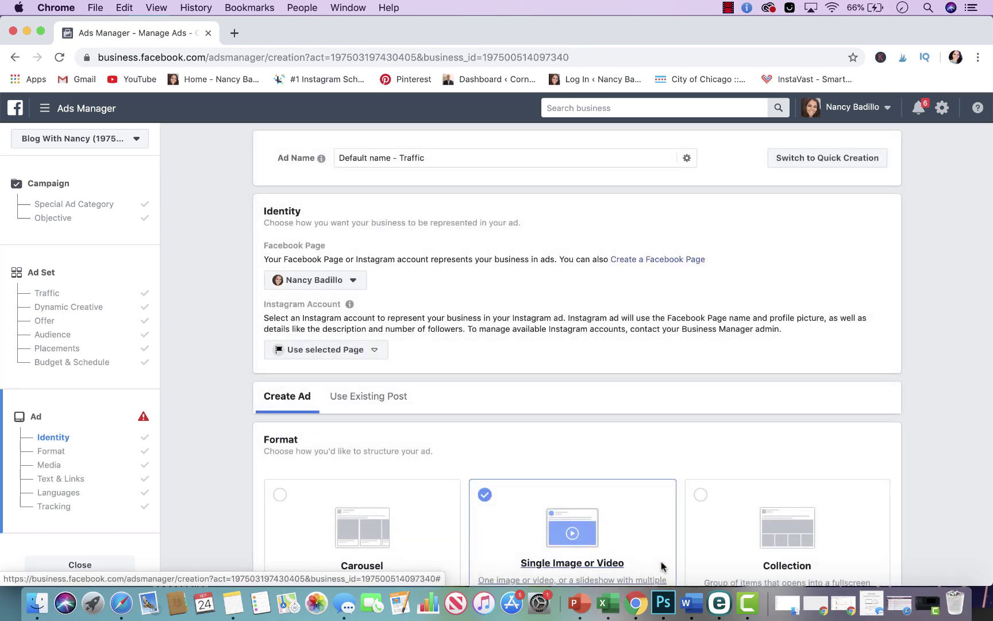
- Rename the ad as "September - Blue Invite"
triple_click(435, 157)
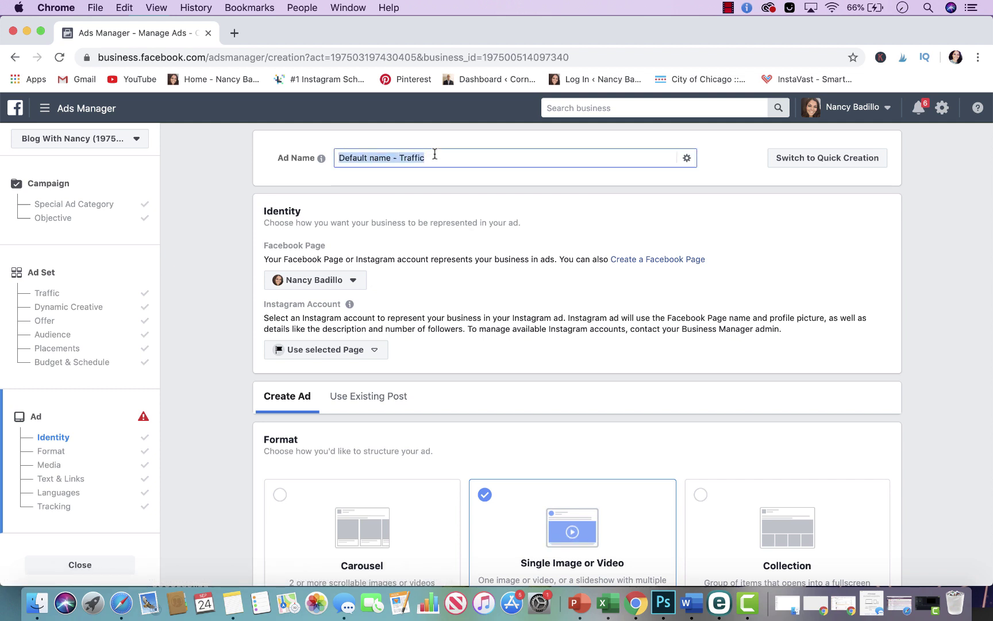
type("Septem")
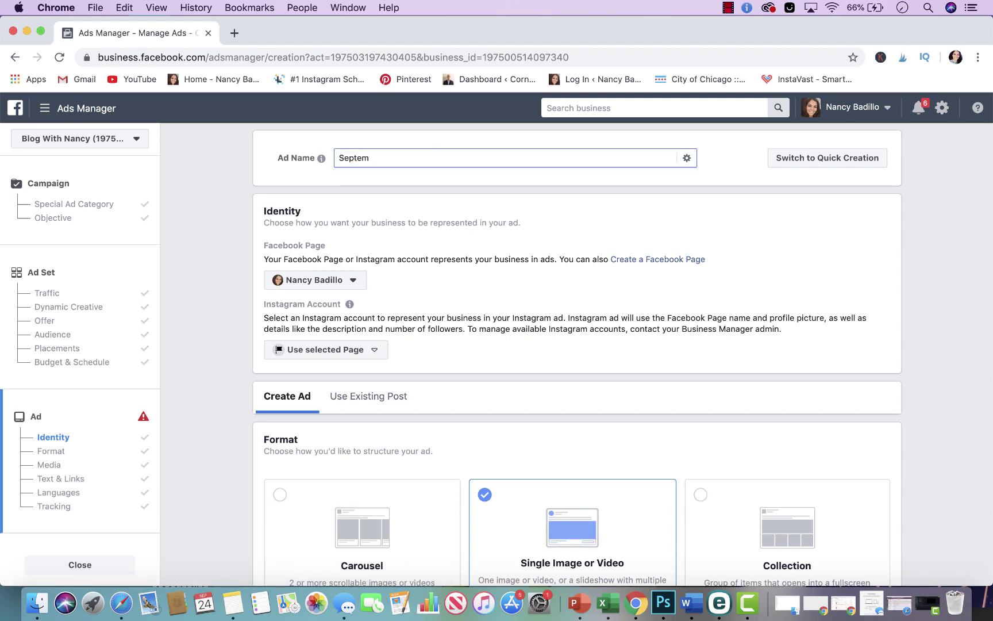
type("ber 0")
key("BackSpace")
key("BackSpace")
type("- ")
type("Bleu")
key("BackSpace")
key("BackSpace")
type("leu")
key("BackSpace")
key("BackSpace")
key("BackSpace")
type("ue Invite")
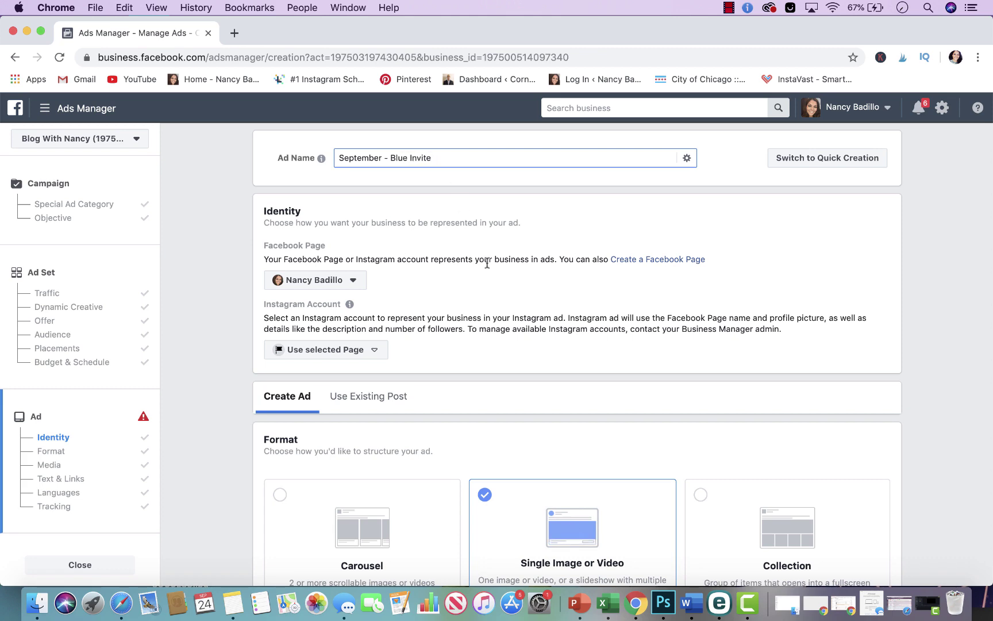
- Choose the business's own Instagram account to represent it in the ad, instead of the selected Page
scroll(484, 259, "down", 3)
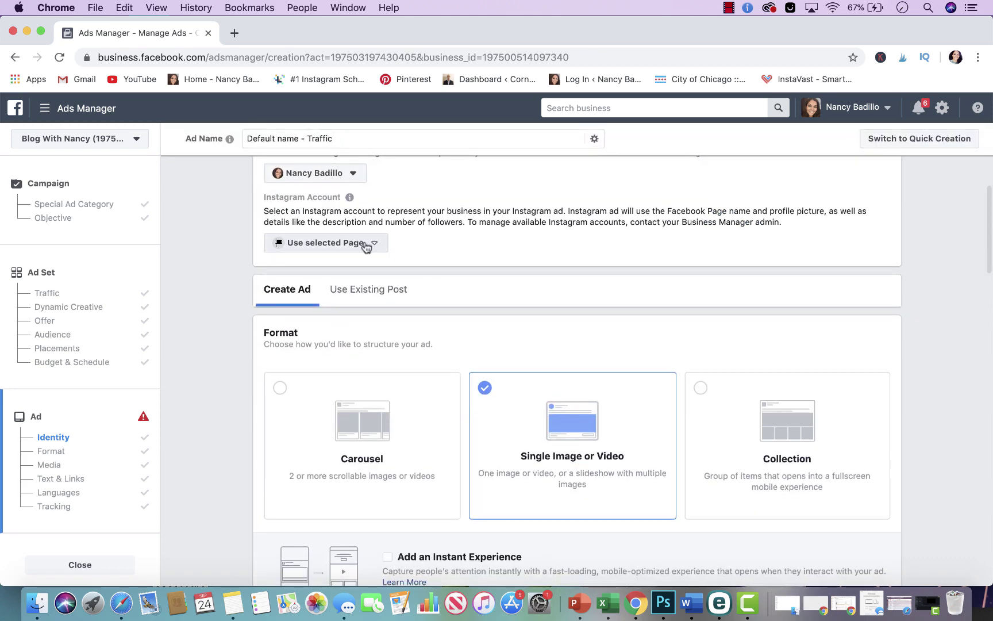
scroll(366, 255, "up", 1)
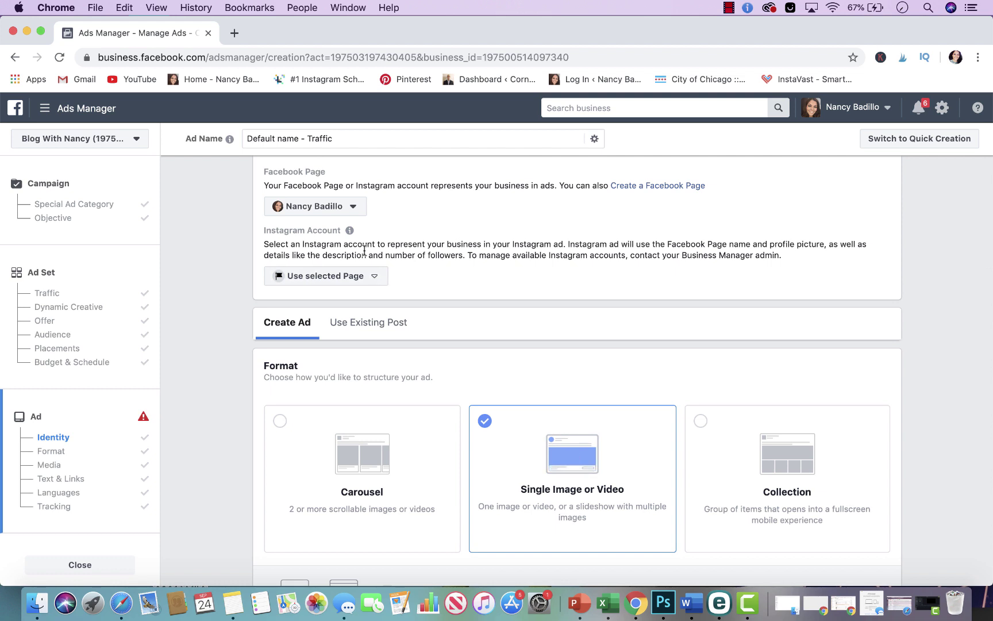
left_click(340, 279)
left_click(333, 325)
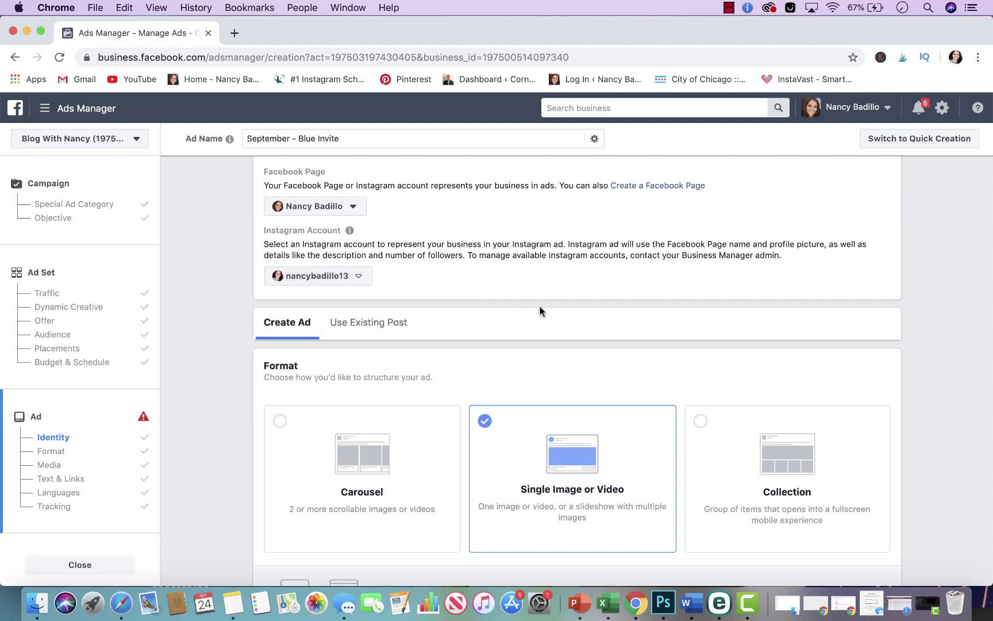
- Upload Wedding-Sample.jpg from the Desktop as the image for the single-image ad
scroll(525, 323, "down", 3)
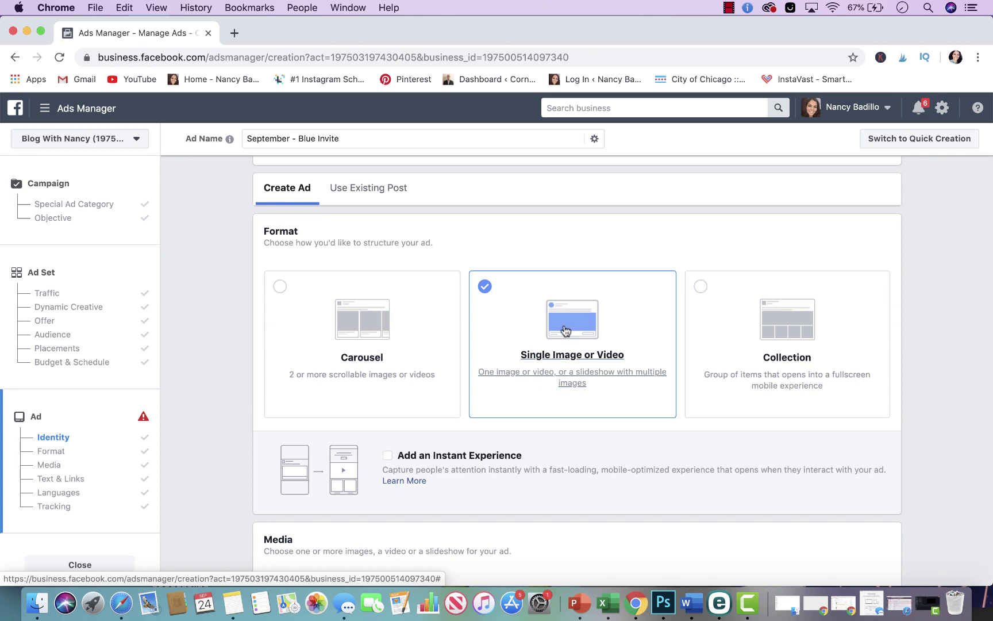
scroll(615, 385, "down", 7)
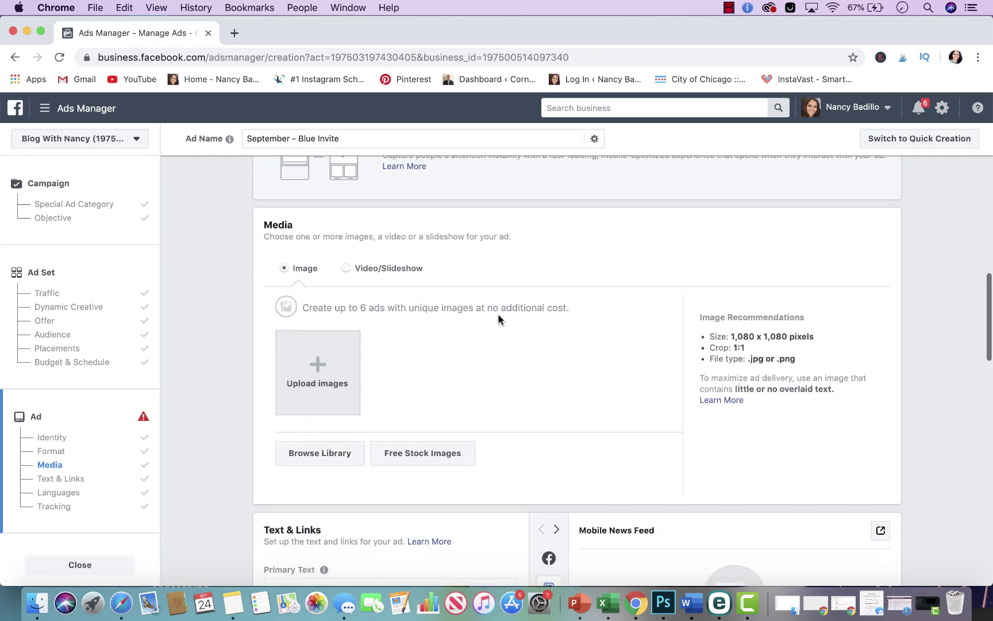
left_click(324, 304)
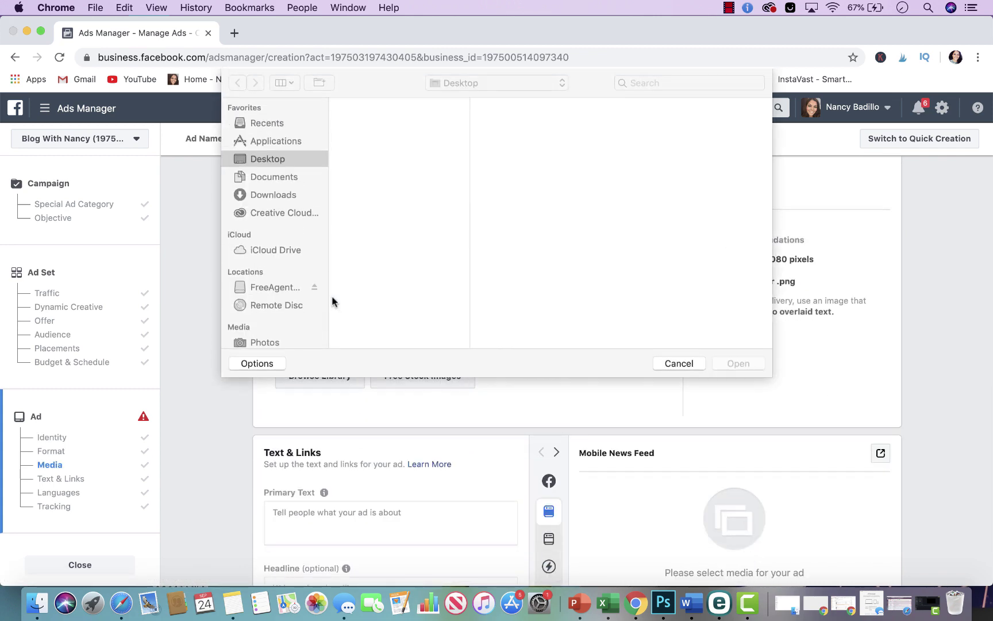
scroll(406, 299, "down", 20)
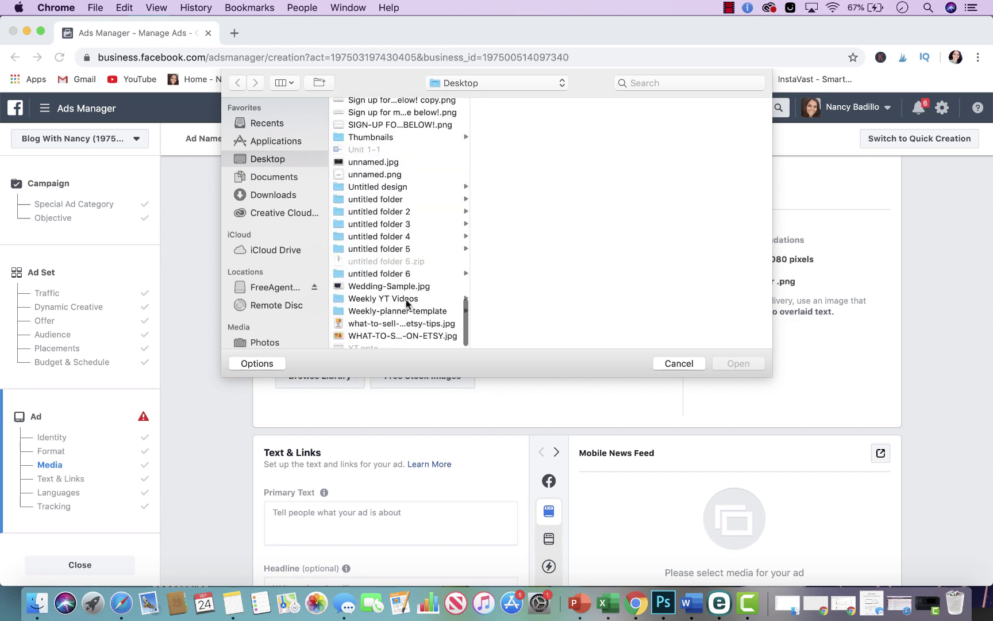
left_click(396, 286)
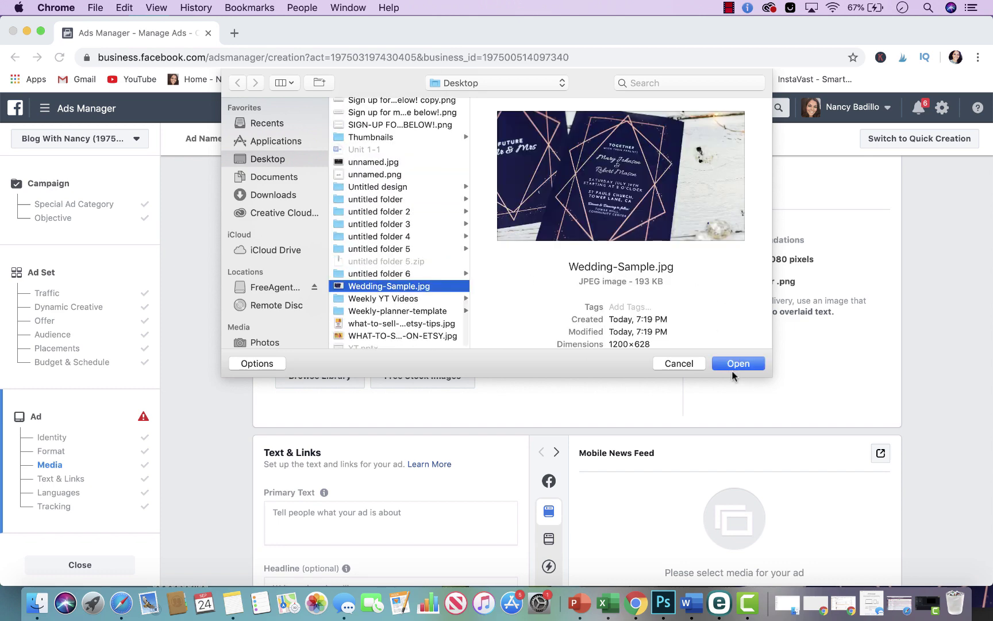
left_click(732, 359)
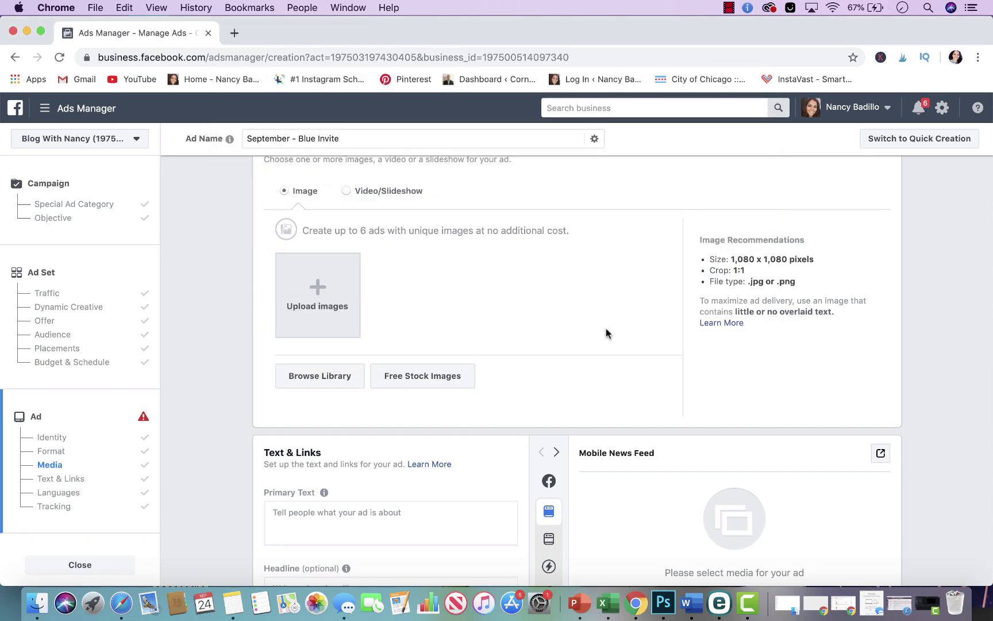
- Enter "Wedding Personalized Invites" as the ad's headline
scroll(606, 331, "down", 5)
scroll(606, 333, "down", 2)
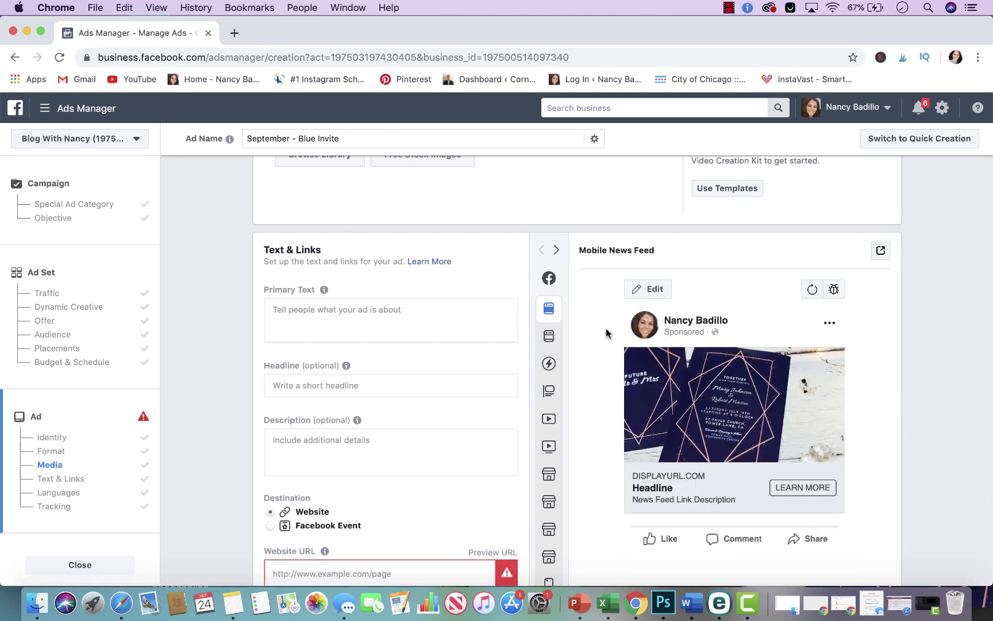
scroll(608, 350, "down", 3)
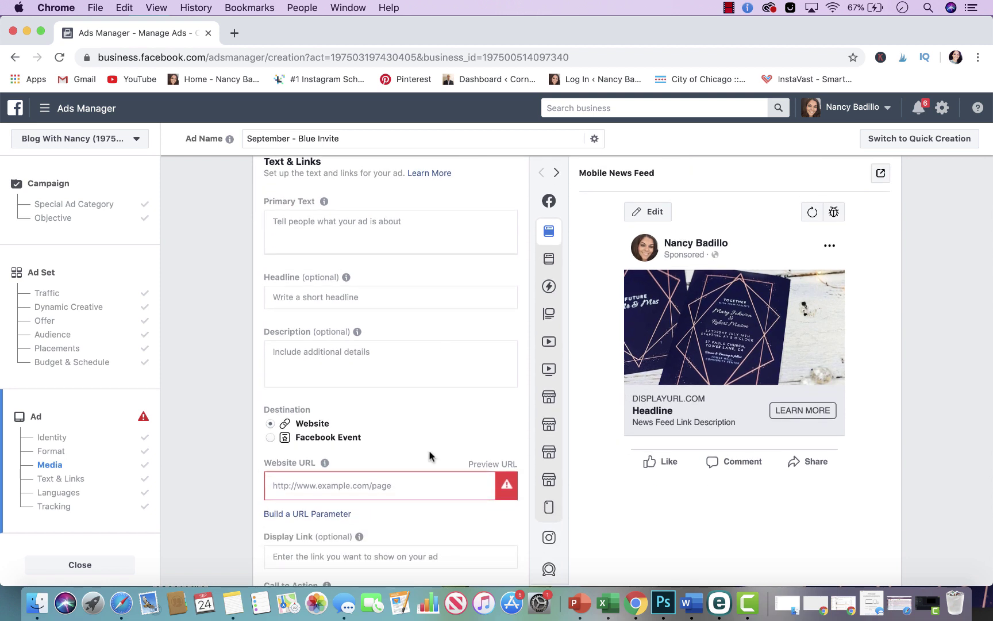
scroll(345, 314, "up", 1)
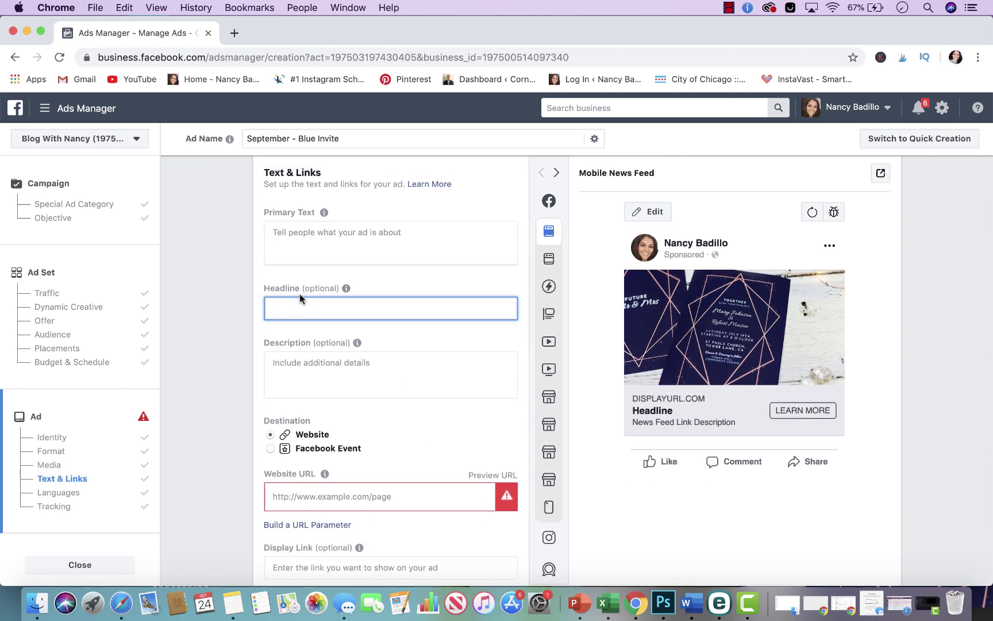
left_click_drag(787, 23, 582, 23)
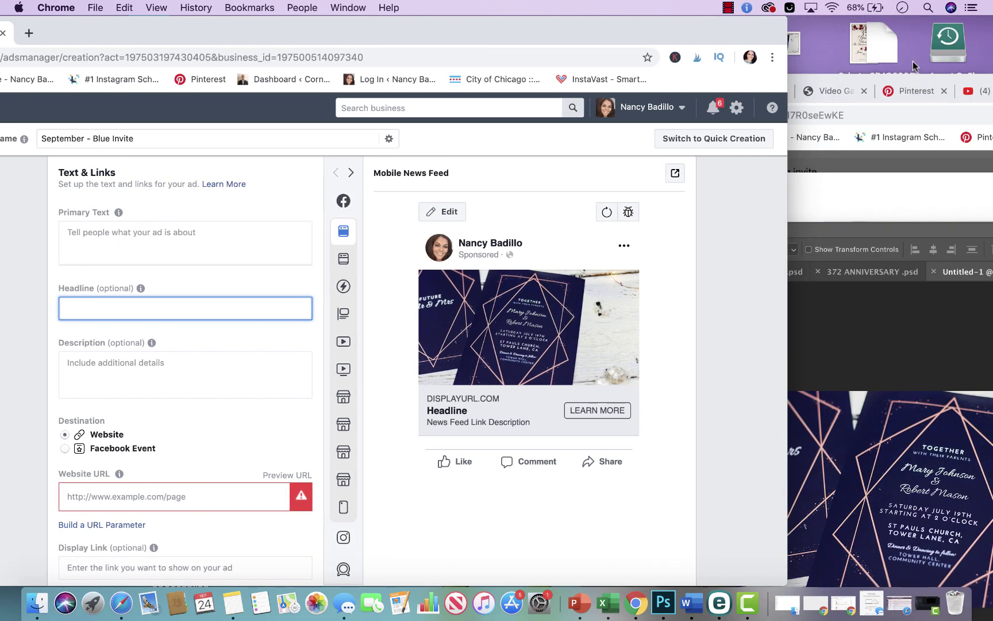
key("ctrl+alt+Return")
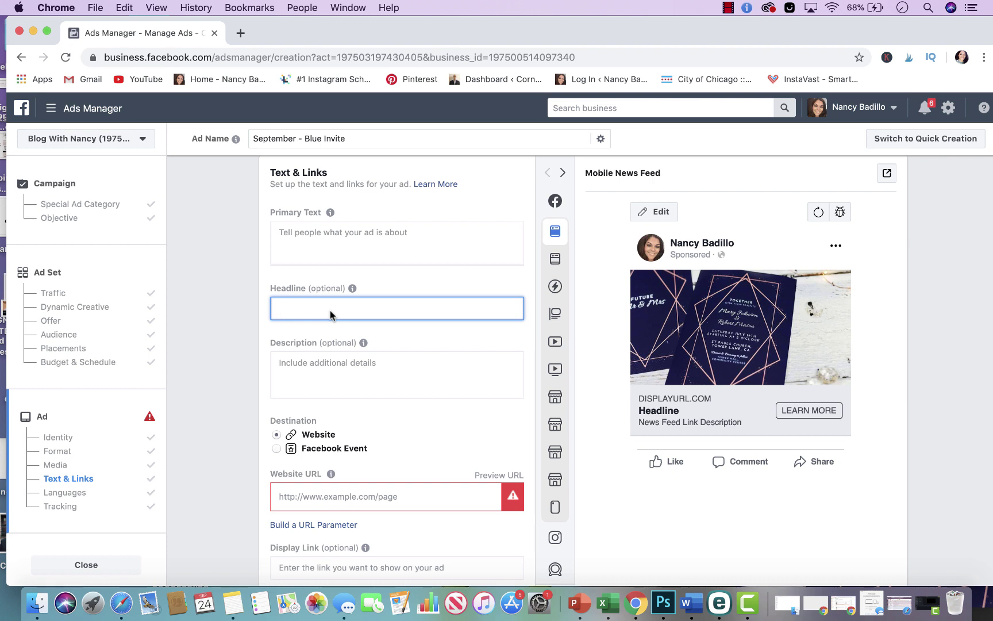
type("Wedding Invites")
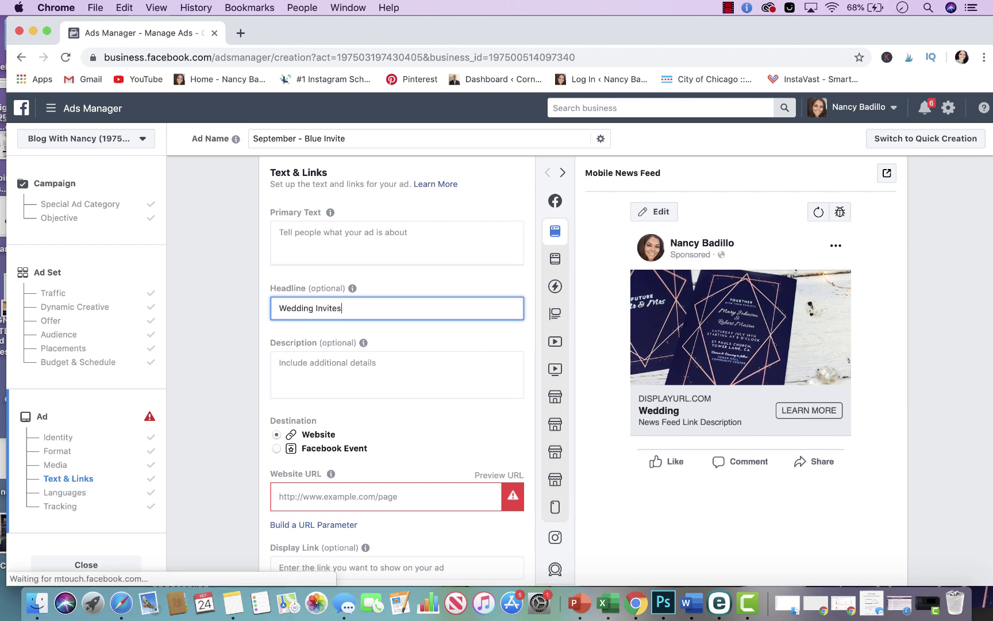
key("BackSpace")
key("BackSpace")
key("BackSpace")
key("BackSpace")
key("BackSpace")
key("BackSpace")
key("BackSpace")
type("Pe")
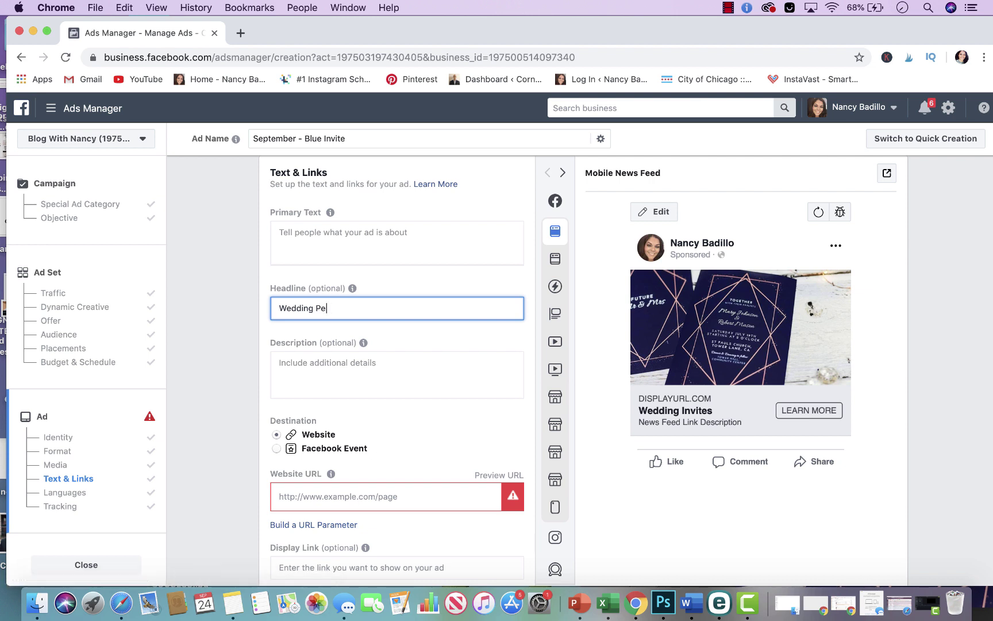
type("rsonalized Incvite")
key("BackSpace")
key("BackSpace")
key("BackSpace")
key("BackSpace")
key("BackSpace")
type("vites")
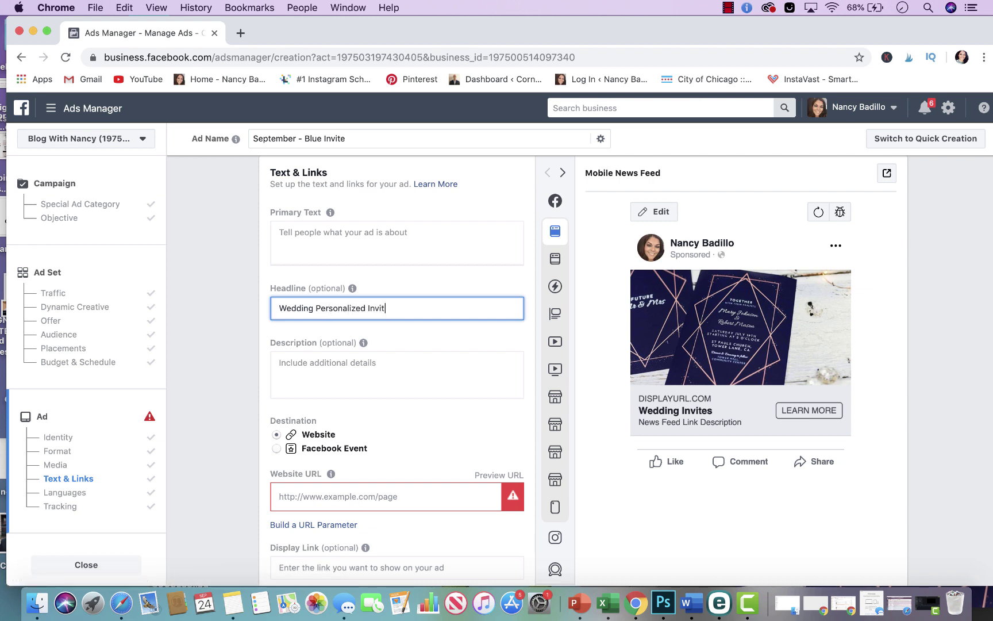
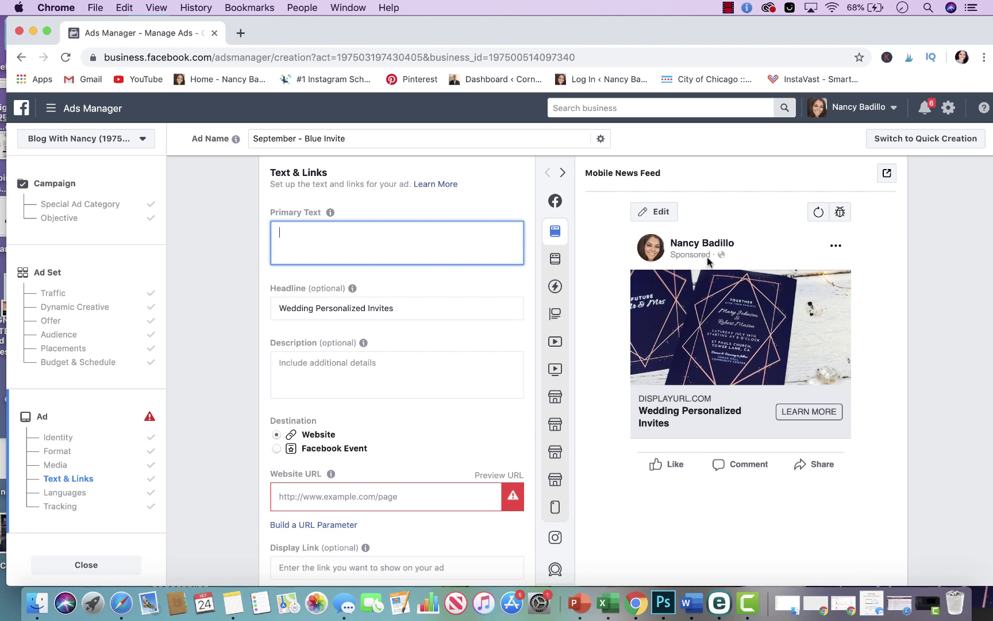
- Copy "Find a wedding invitation you love for a price you can afford. Ships quickly! Cheap Invitations." from Notes into the ad's primary text
double_click(966, 39)
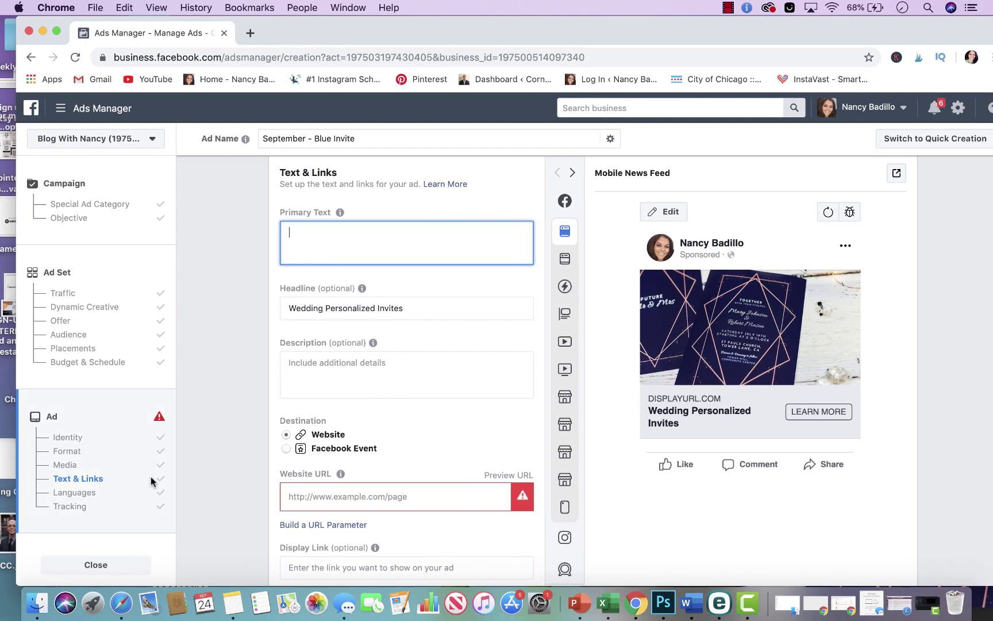
left_click_drag(525, 38, 518, 38)
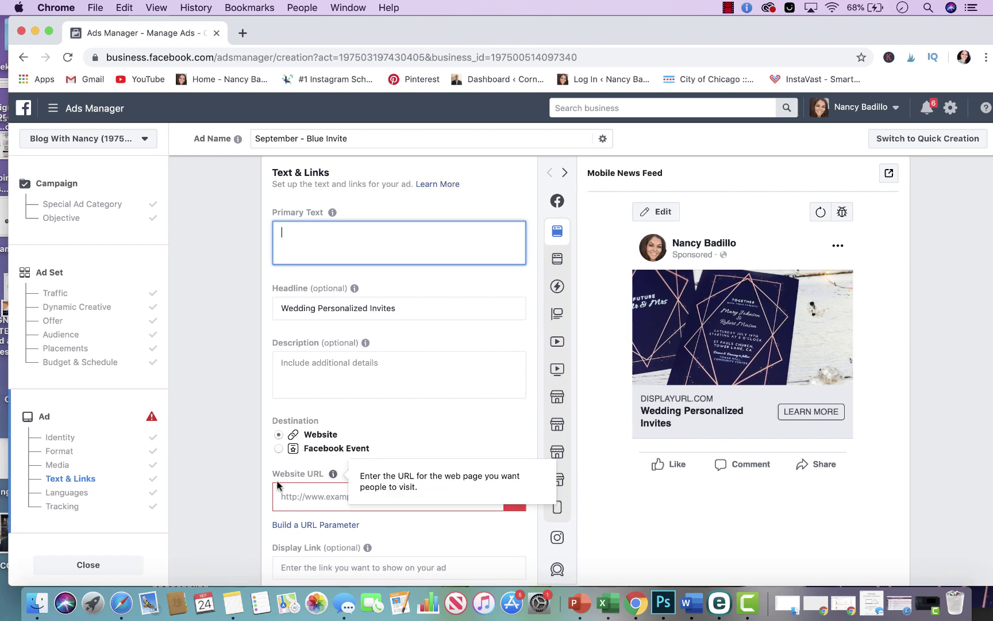
left_click(233, 602)
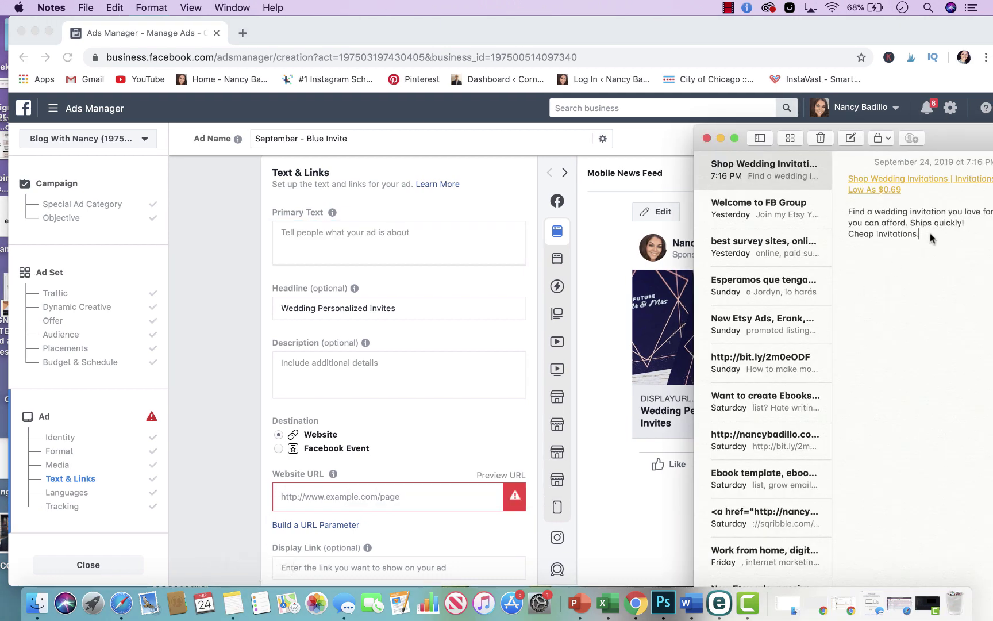
left_click_drag(927, 236, 838, 212)
key("super+c")
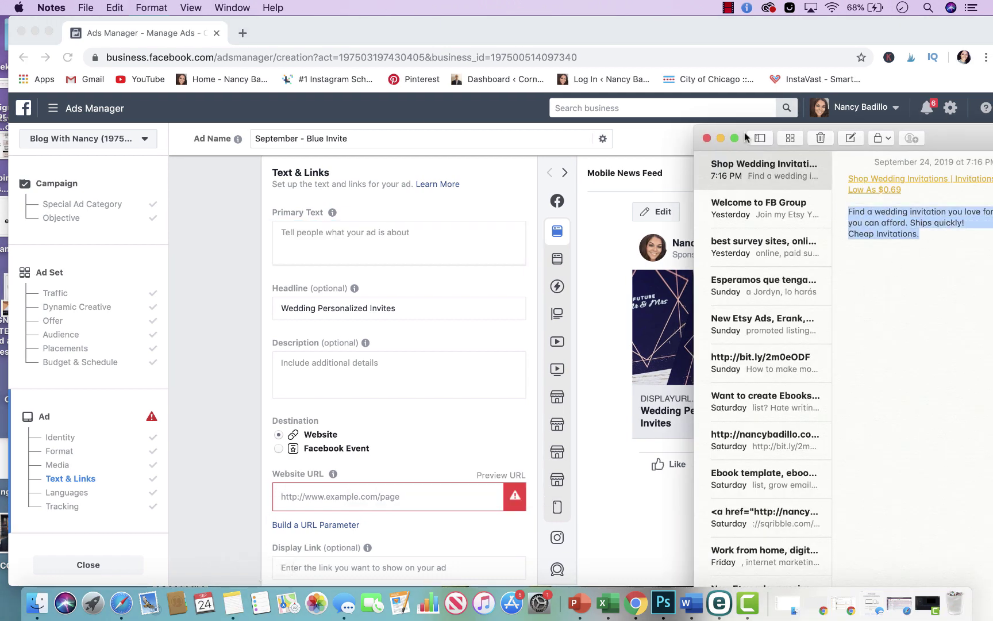
left_click(530, 238)
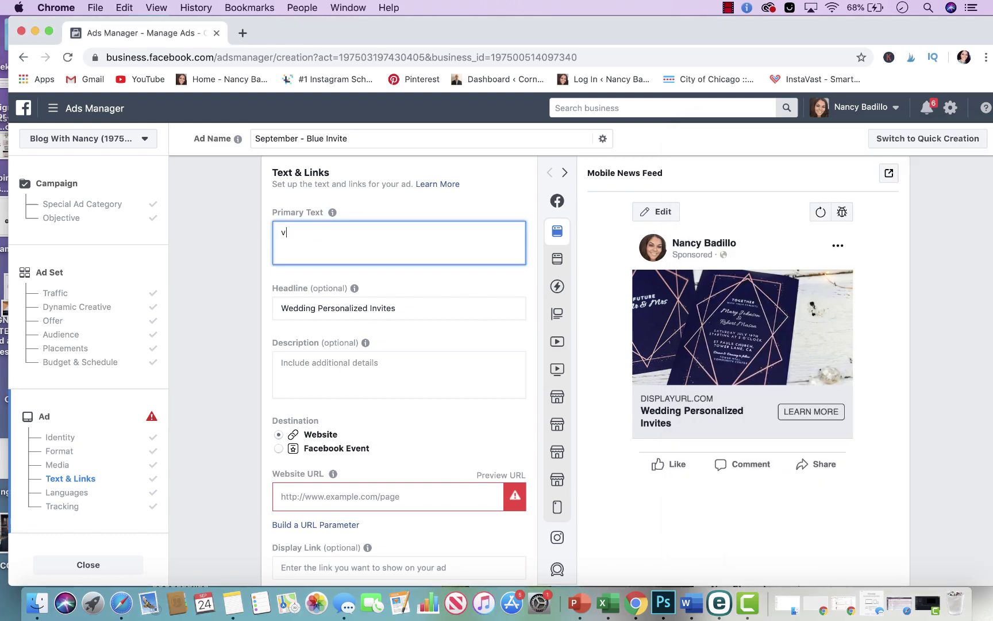
key("BackSpace")
key("super+v")
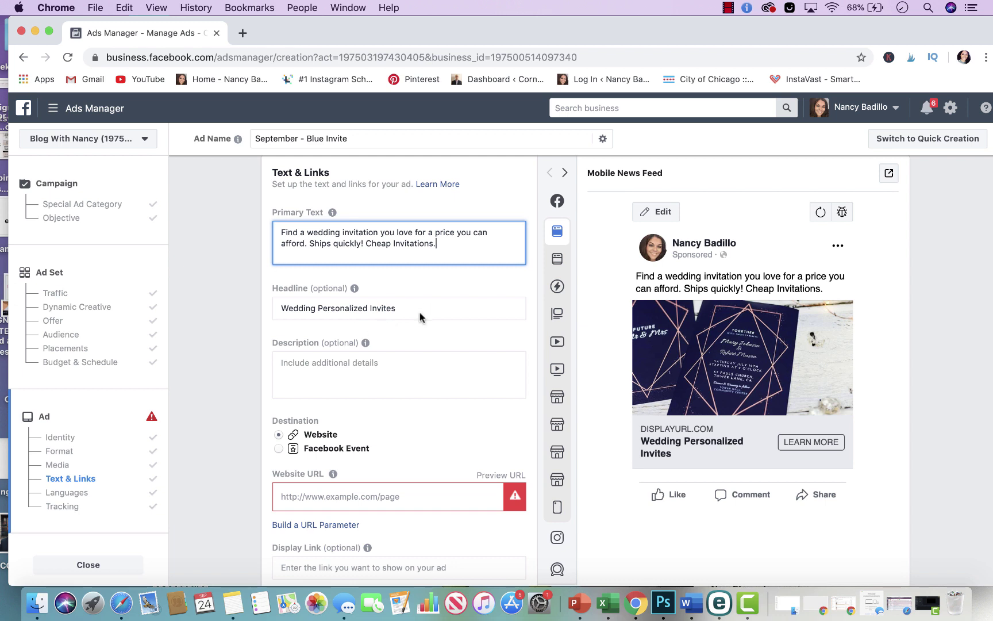
- Try "Learn more!" as the ad's description and clear it again
left_click(372, 368)
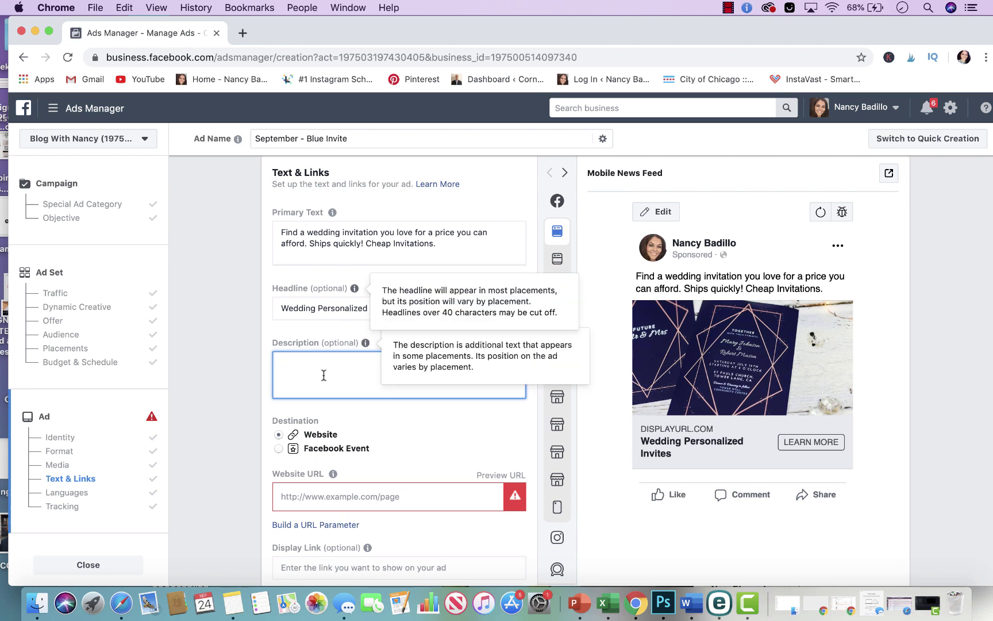
type("Learn more!")
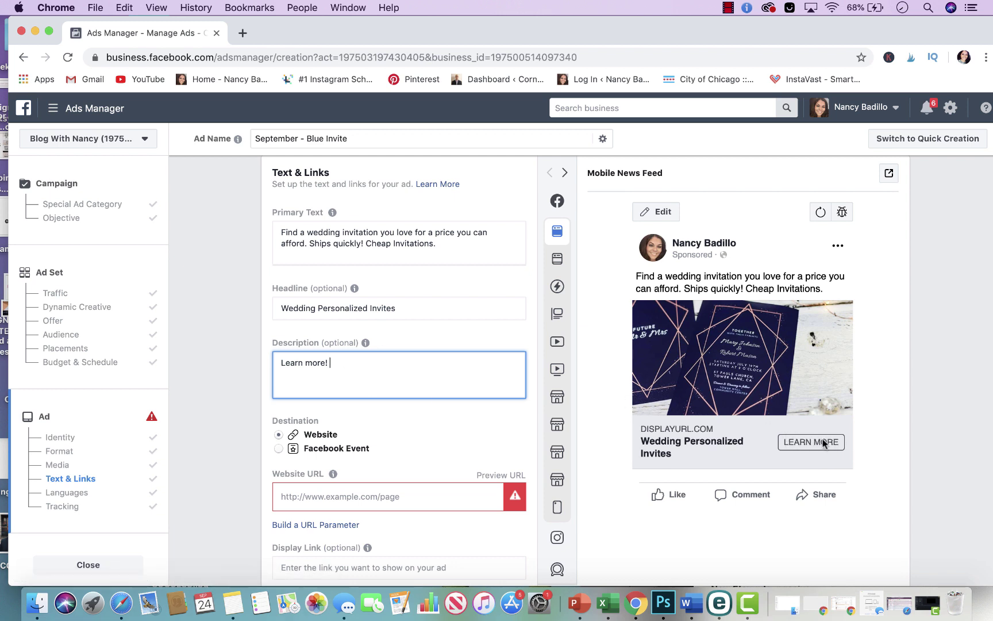
key("BackSpace")
key("BackSpace")
key("BackSpace")
key("BackSpace")
key("BackSpace")
key("BackSpace")
key("BackSpace")
key("BackSpace")
key("BackSpace")
key("BackSpace")
key("BackSpace")
- Open Etsy in a new browser tab and open the recently favorited lion print listing
mouse_move(529, 426)
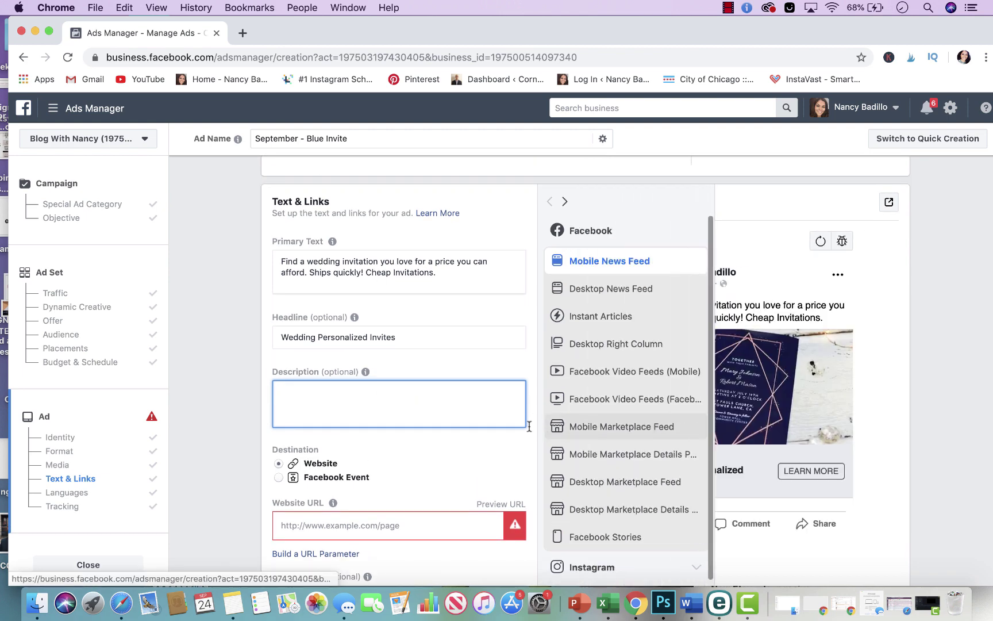
scroll(386, 471, "down", 3)
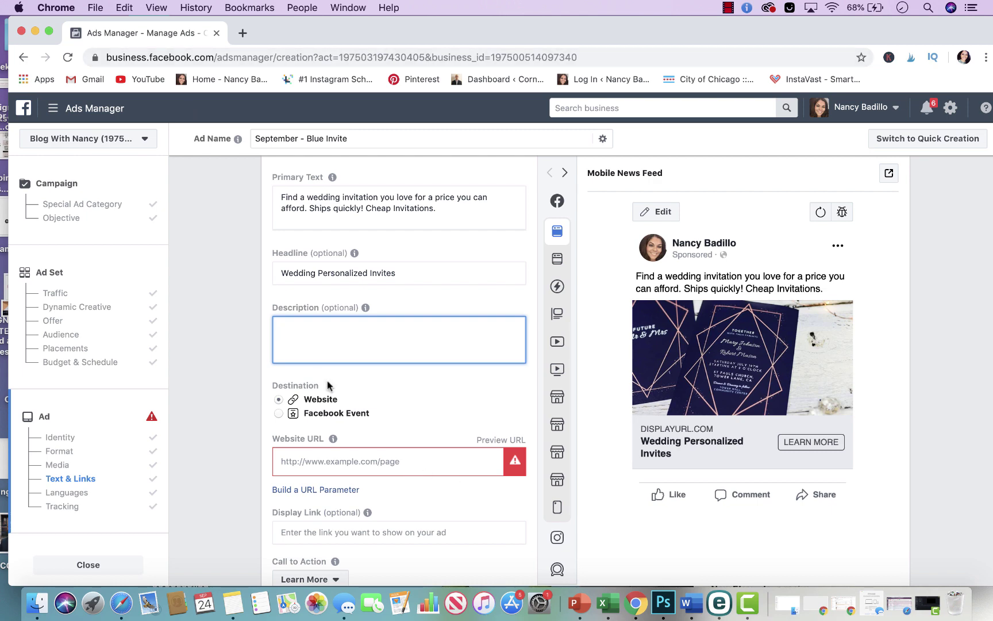
left_click(245, 33)
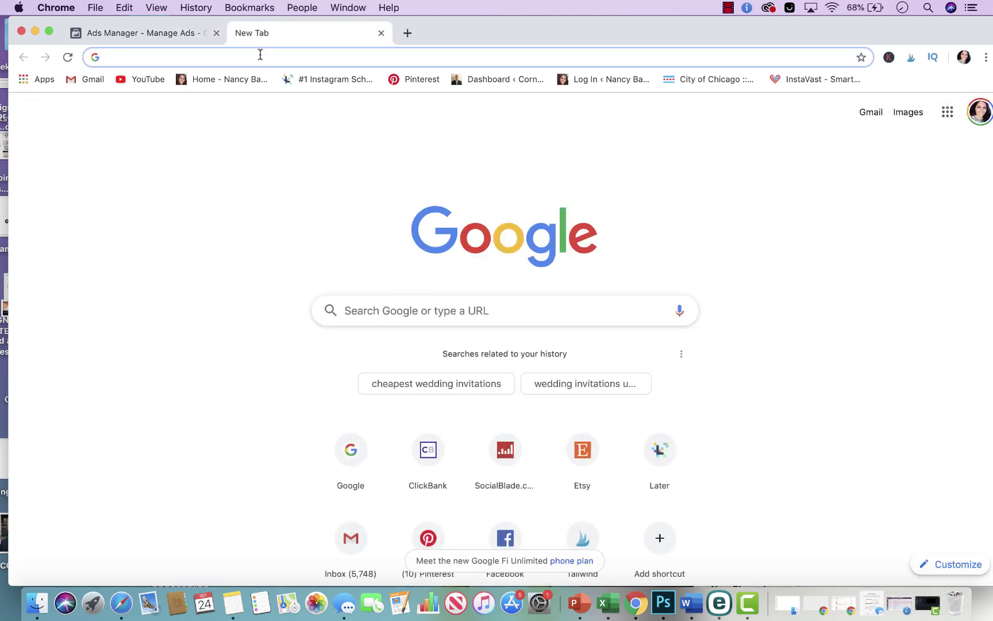
type("ets")
key("Return")
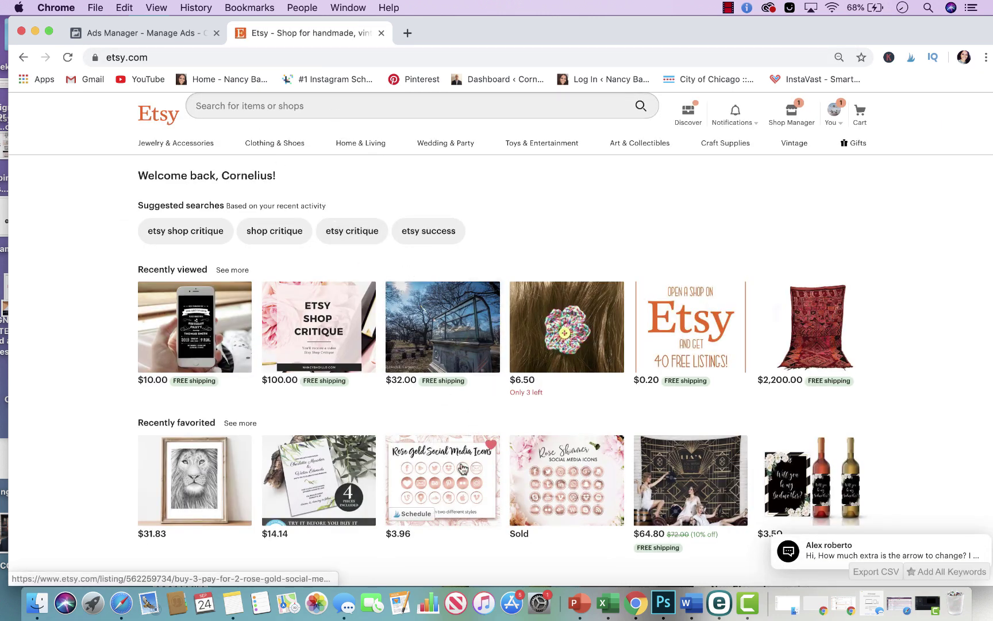
scroll(463, 460, "down", 2)
scroll(449, 393, "down", 5)
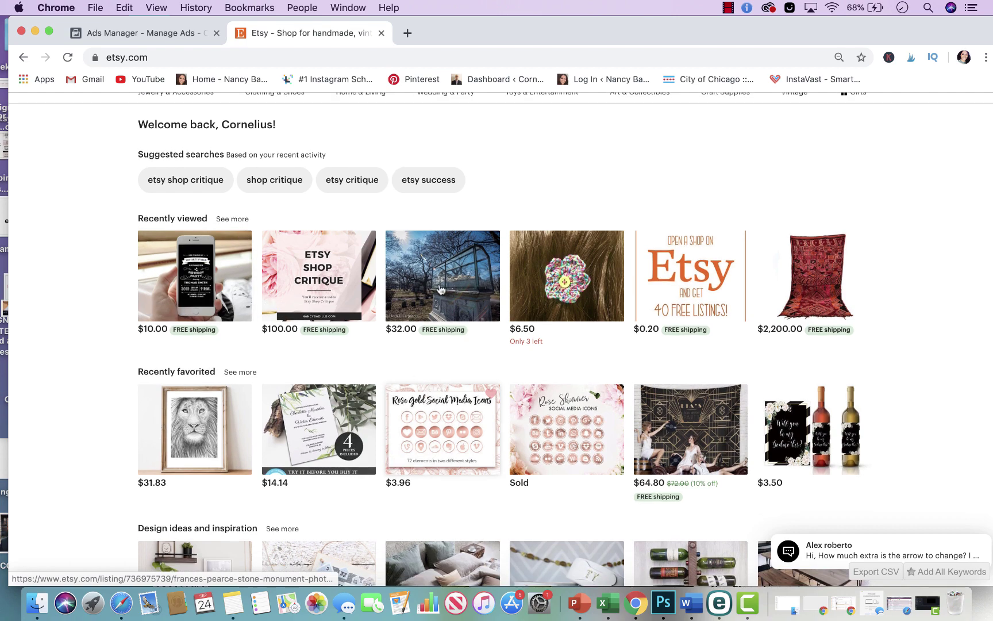
scroll(449, 393, "down", 2)
scroll(448, 392, "up", 5)
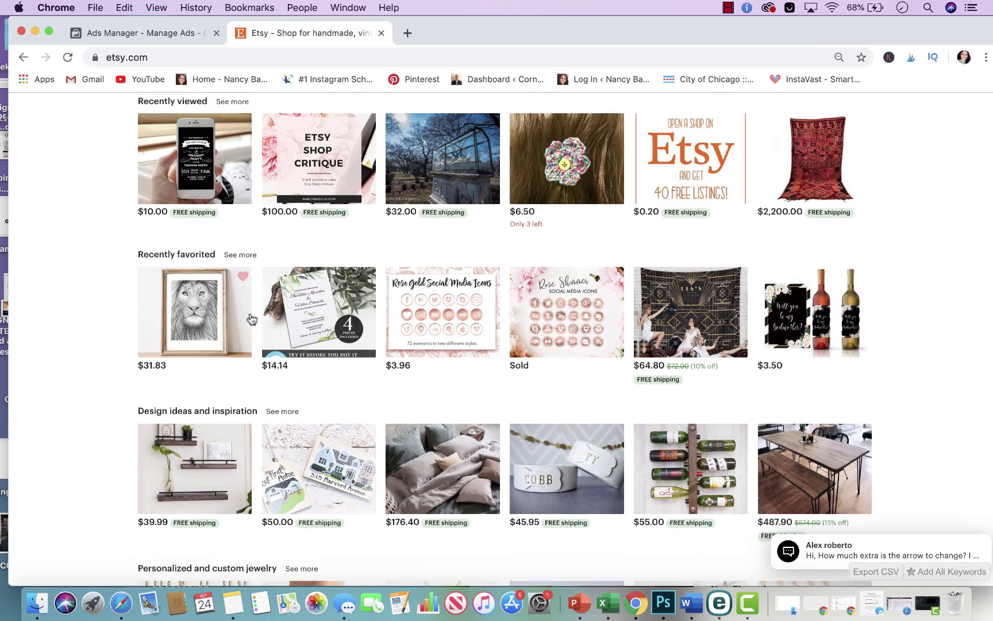
left_click(232, 323)
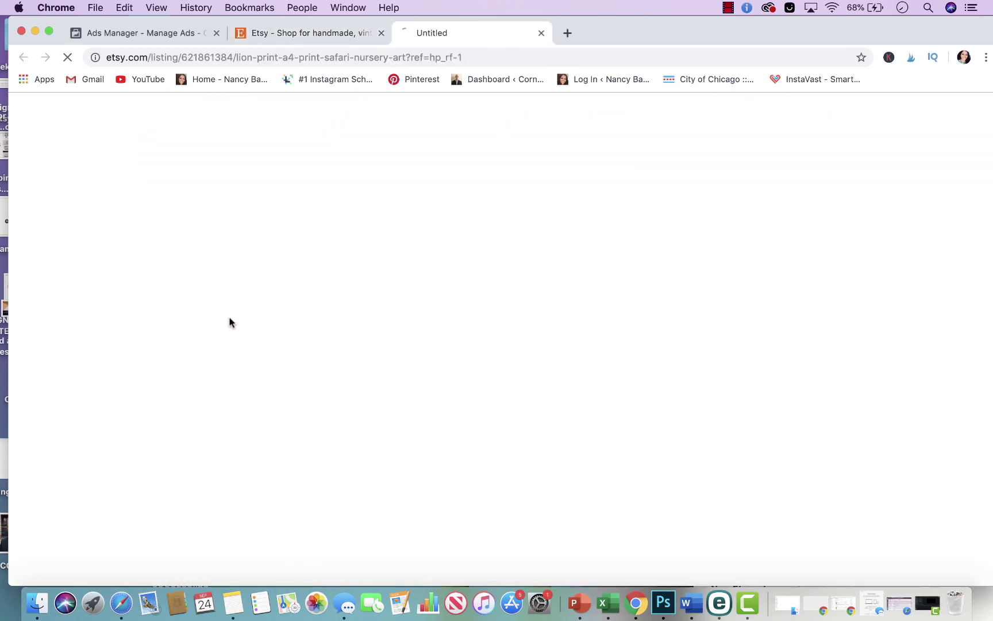
- Copy the lion print listing's web address into the ad's Website URL in Ads Manager
left_click(334, 57)
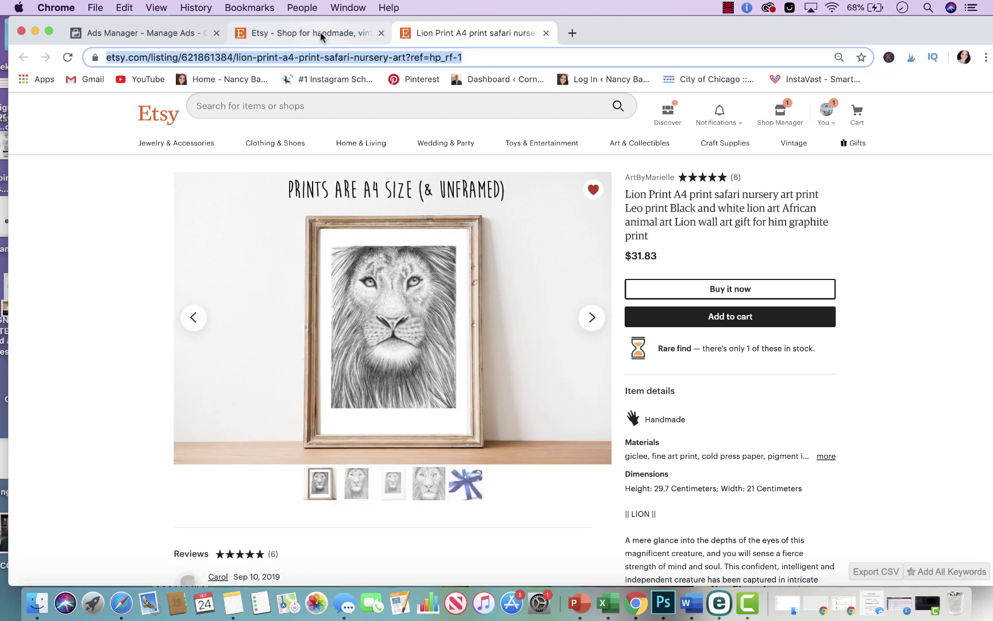
left_click(324, 33)
left_click(204, 36)
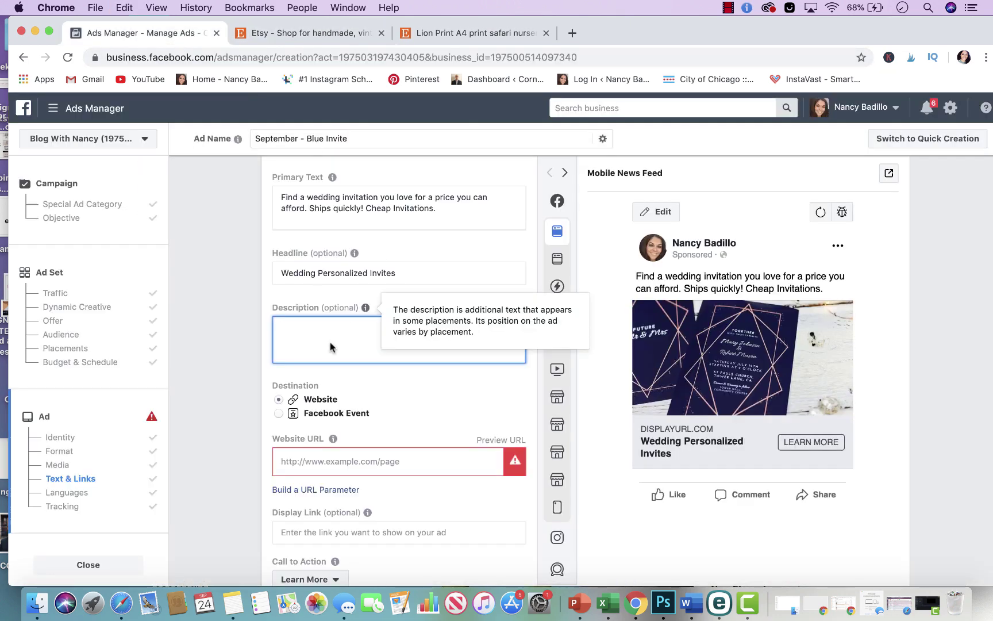
left_click(316, 461)
key("super+v")
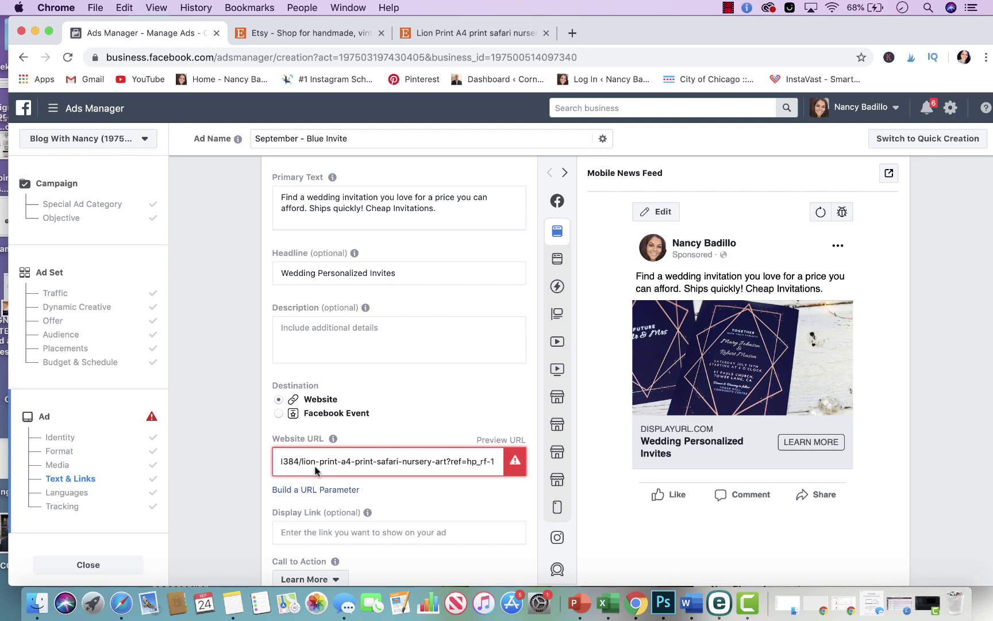
left_click(465, 39)
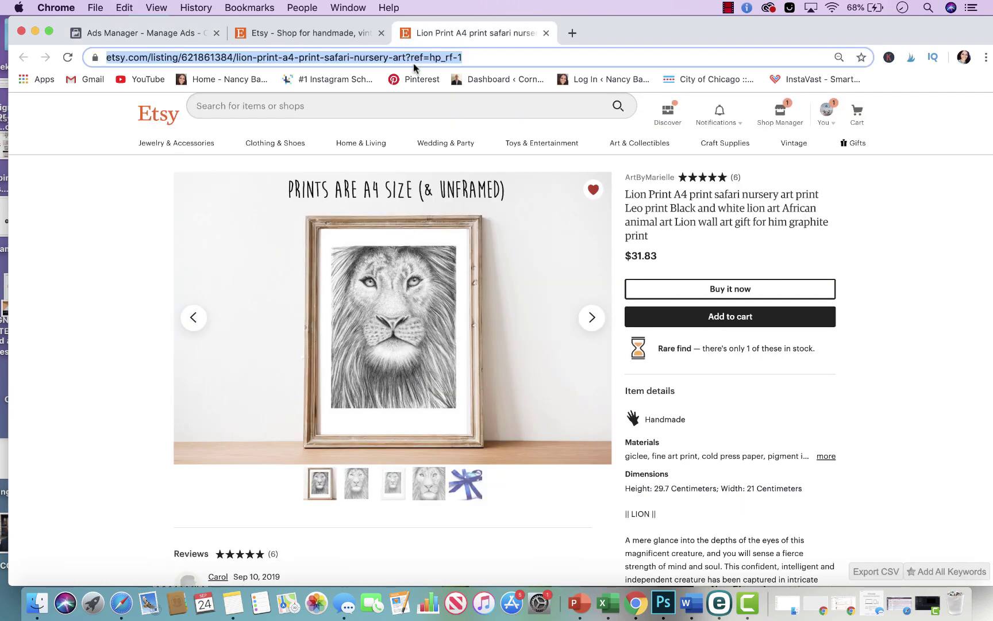
left_click(509, 55)
left_click_drag(536, 56, 103, 57)
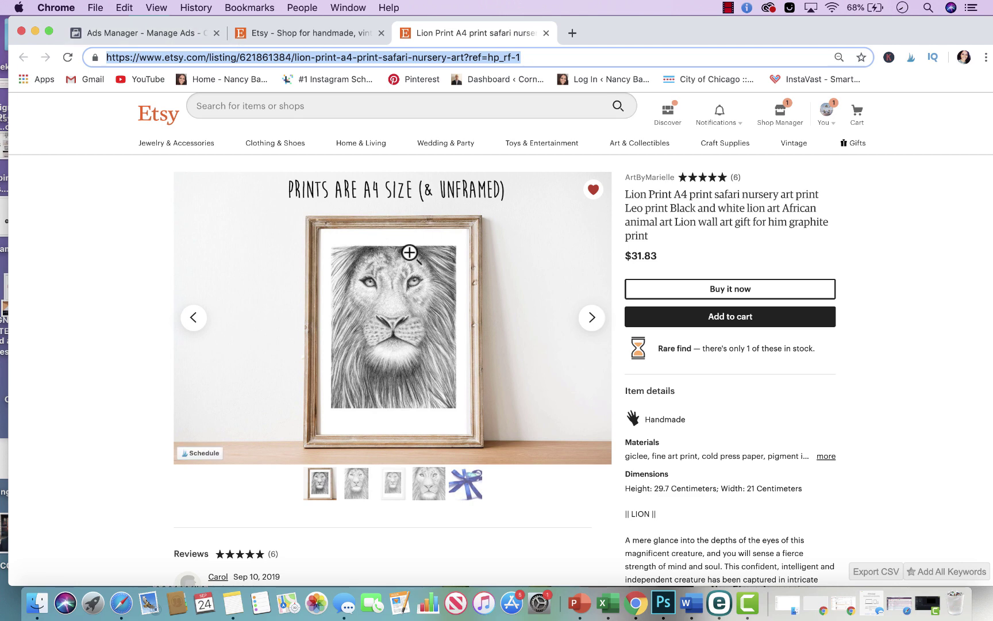
left_click(323, 40)
left_click(171, 33)
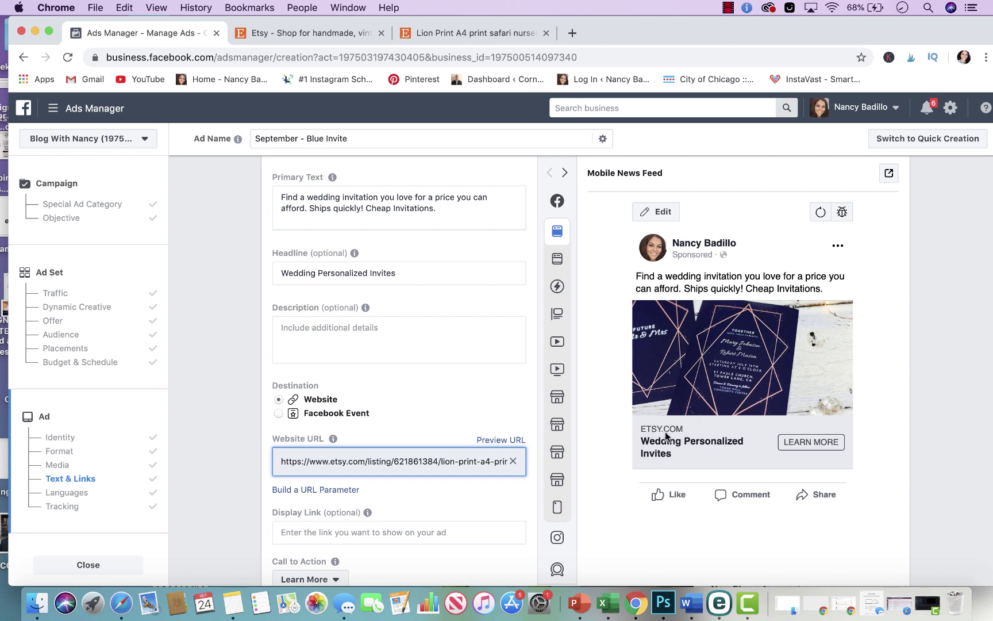
scroll(523, 430, "up", 2)
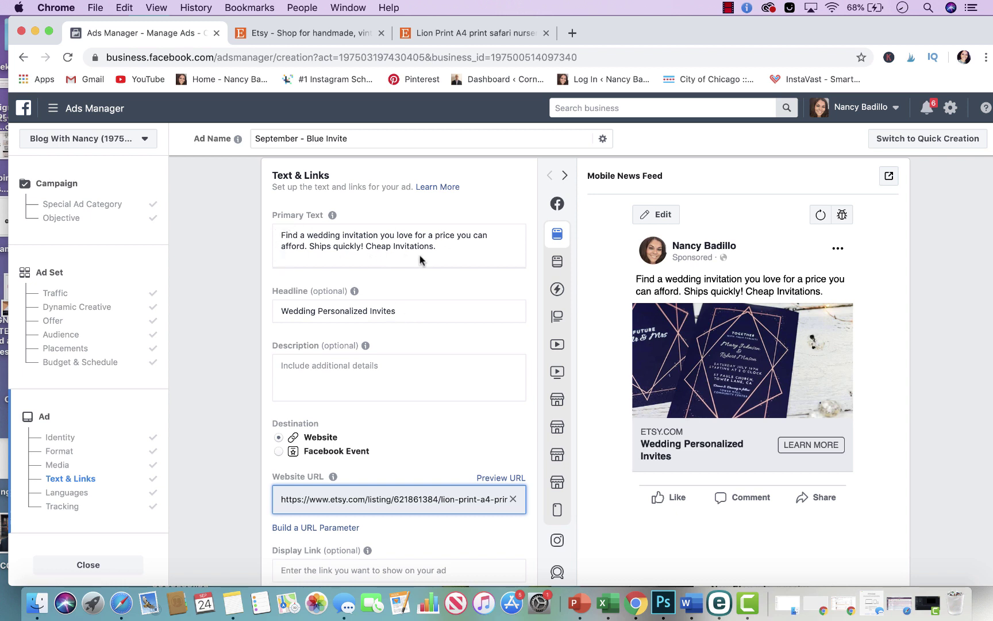
left_click(446, 251)
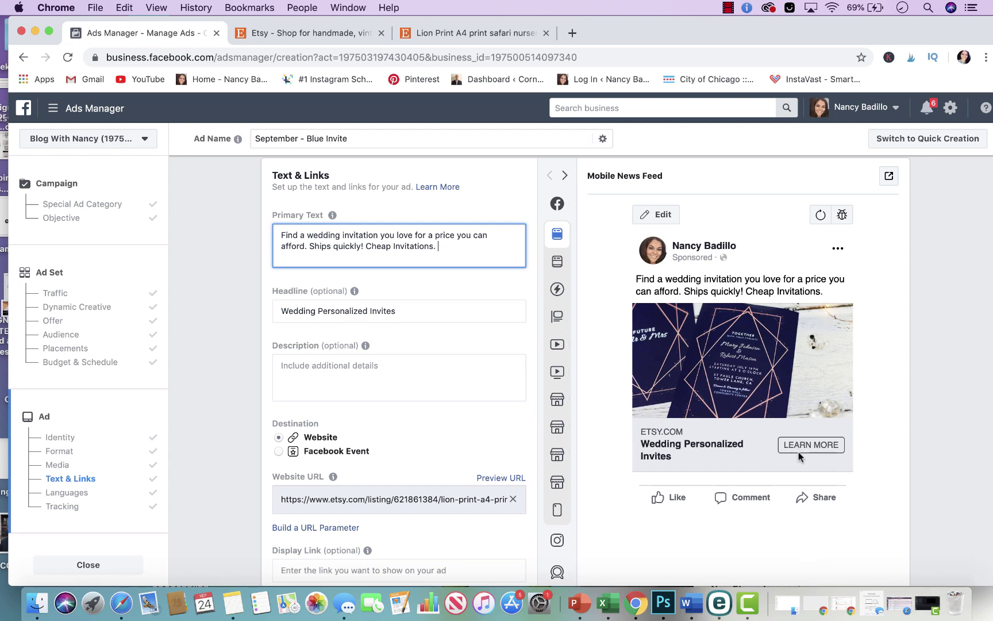
- Set the ad's call to action to Shop Now
scroll(533, 448, "down", 5)
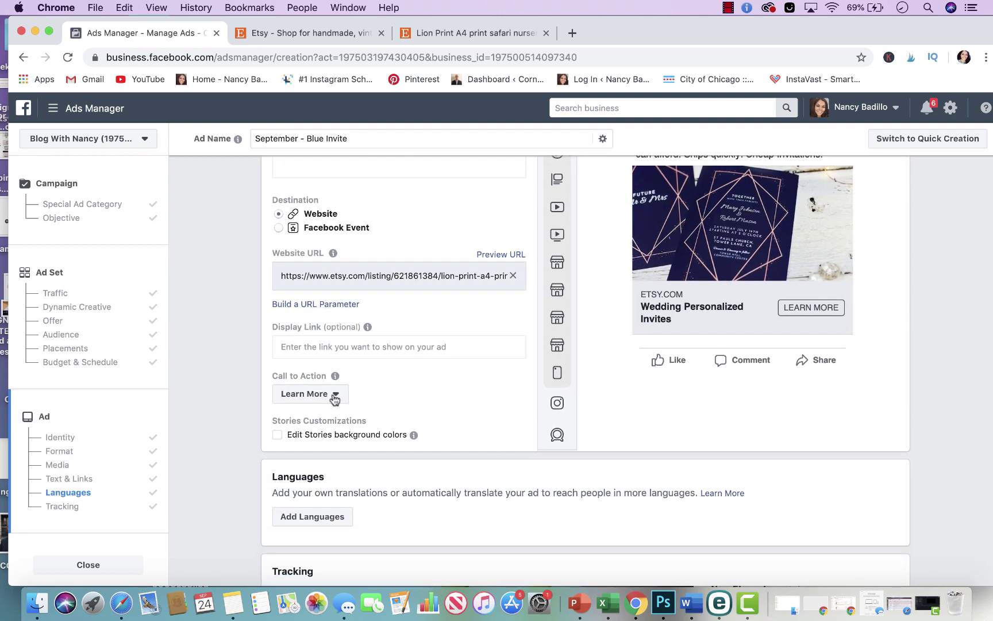
left_click(318, 395)
scroll(320, 446, "down", 5)
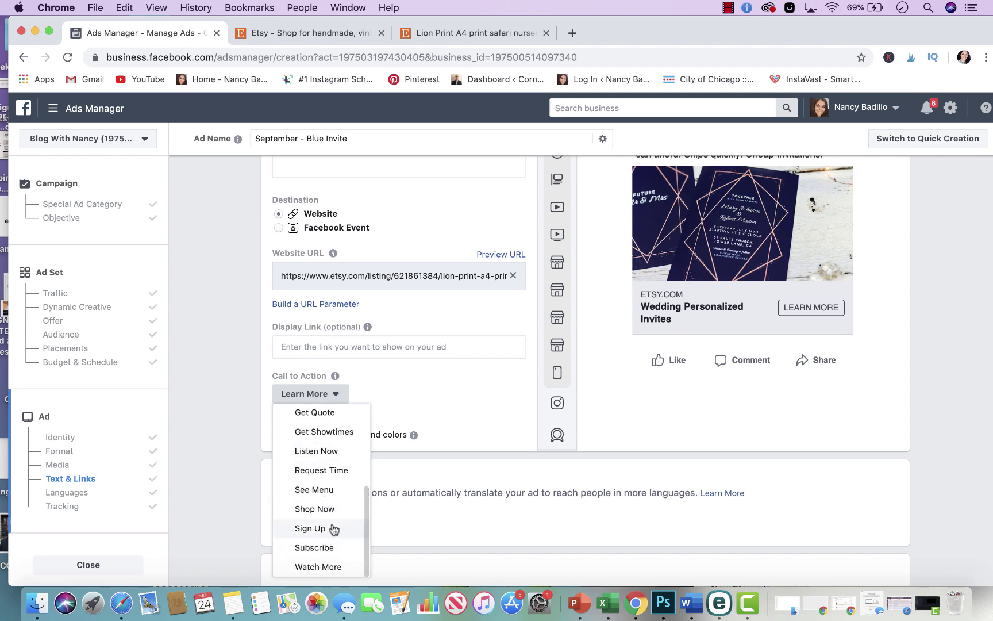
scroll(328, 527, "up", 3)
scroll(319, 477, "up", 3)
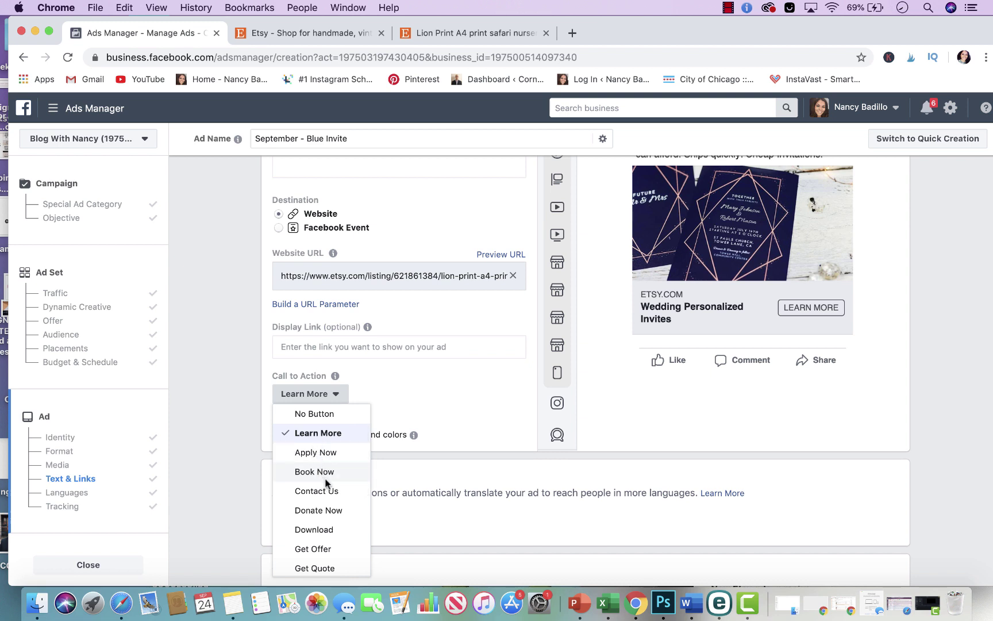
scroll(328, 486, "down", 3)
scroll(328, 488, "down", 3)
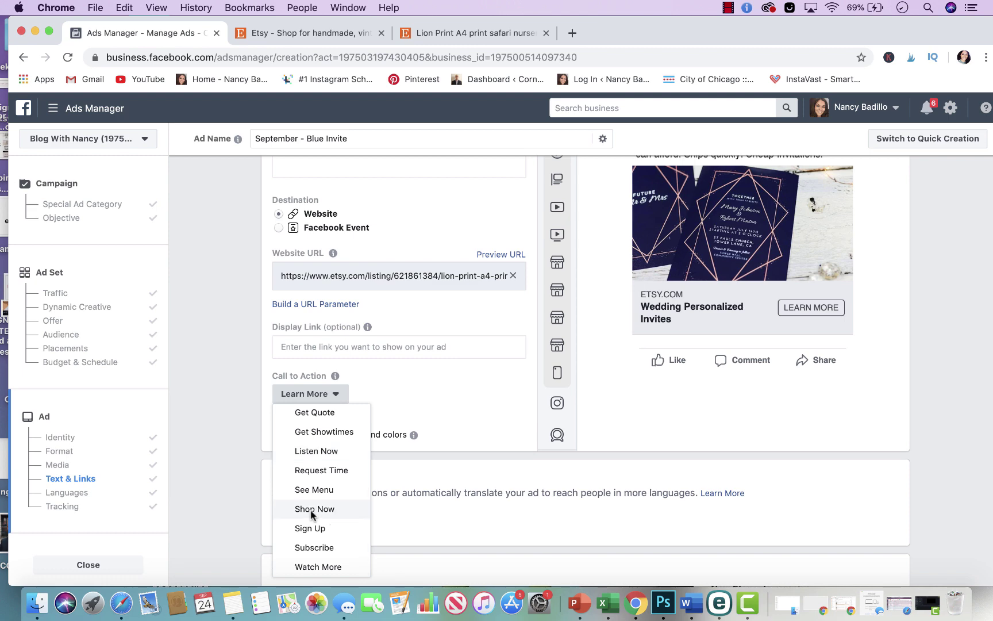
left_click(326, 506)
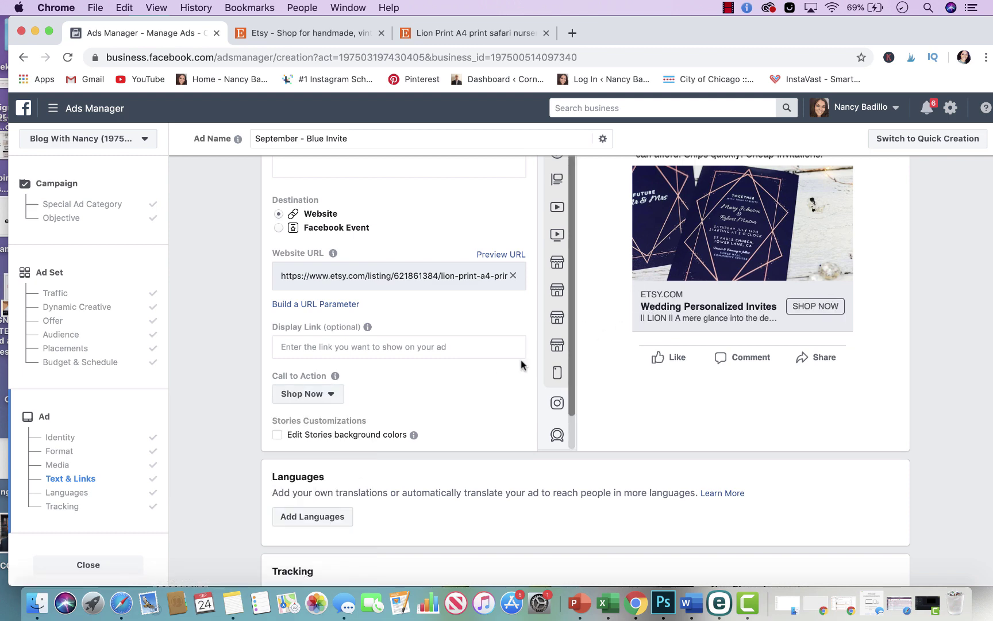
- Enter "Beautiful invites! Fast turnaround." as the ad's description
scroll(517, 368, "up", 2)
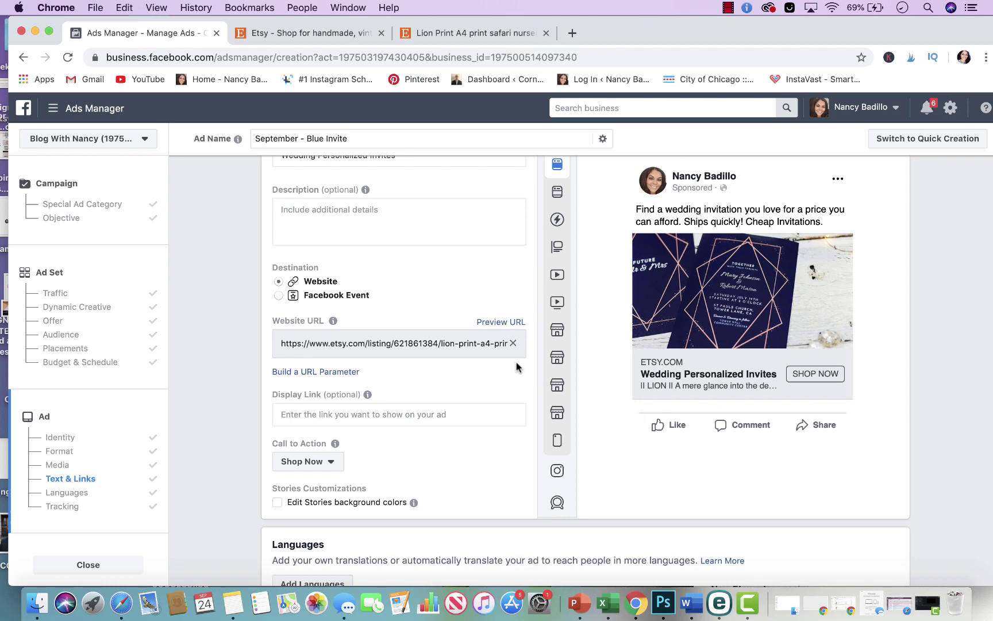
scroll(516, 366, "up", 1)
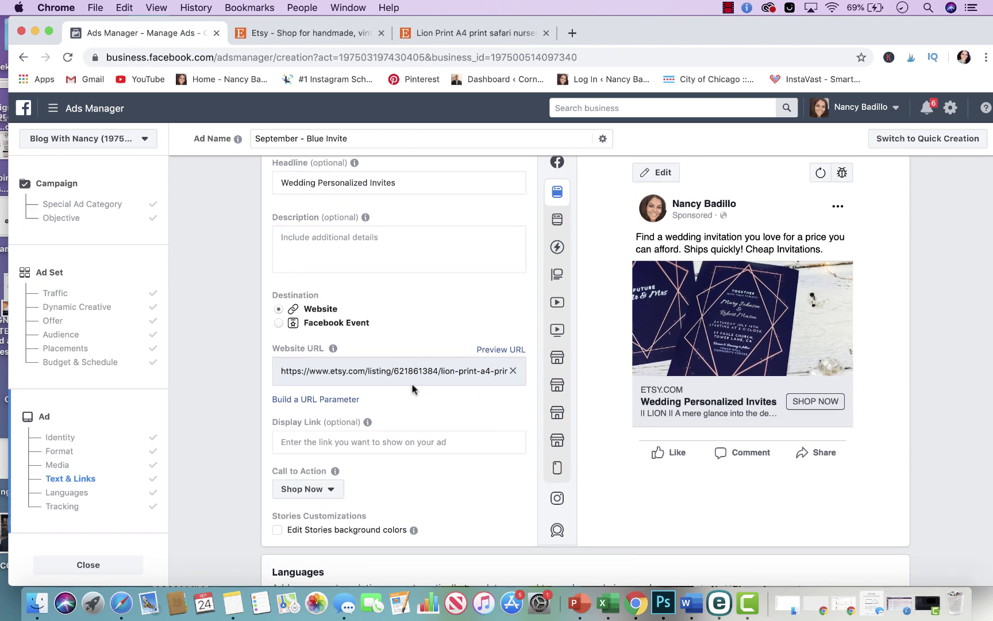
scroll(412, 390, "up", 3)
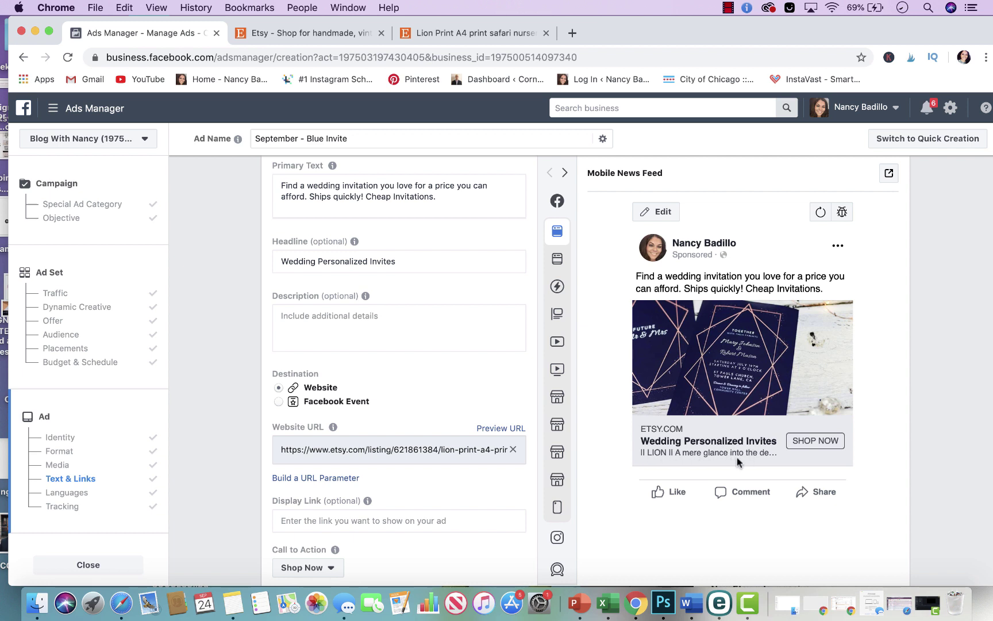
left_click(352, 317)
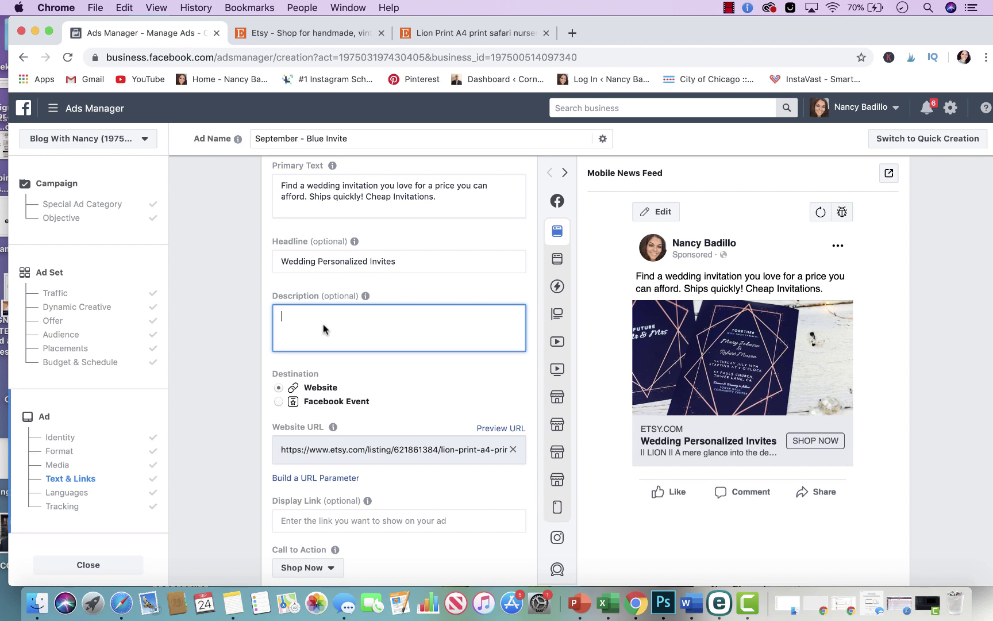
type("Beautiful invites! Fas")
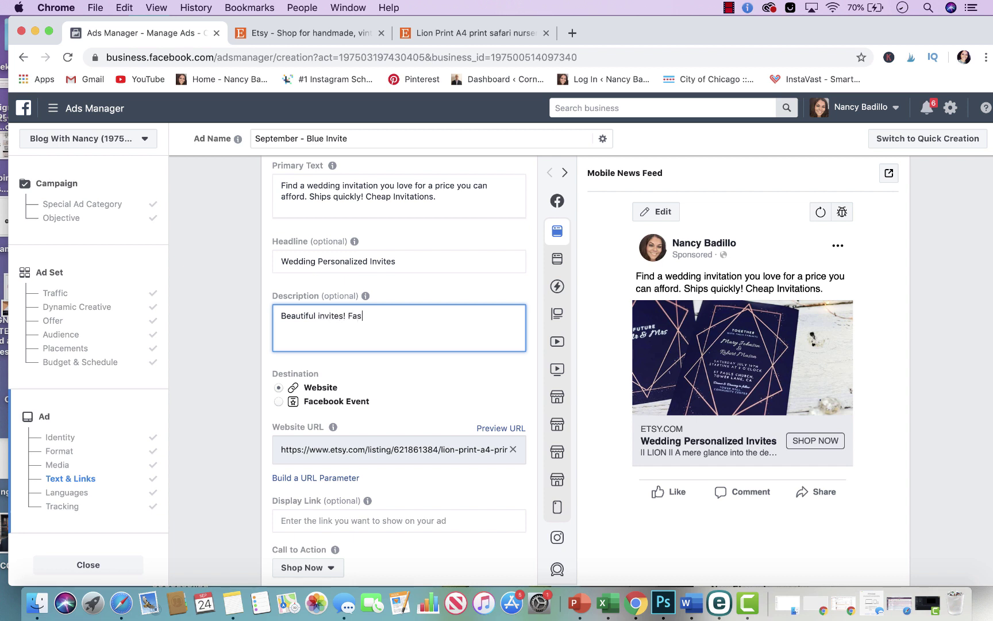
type("t tu")
type("rna")
key("BackSpace")
type("naround")
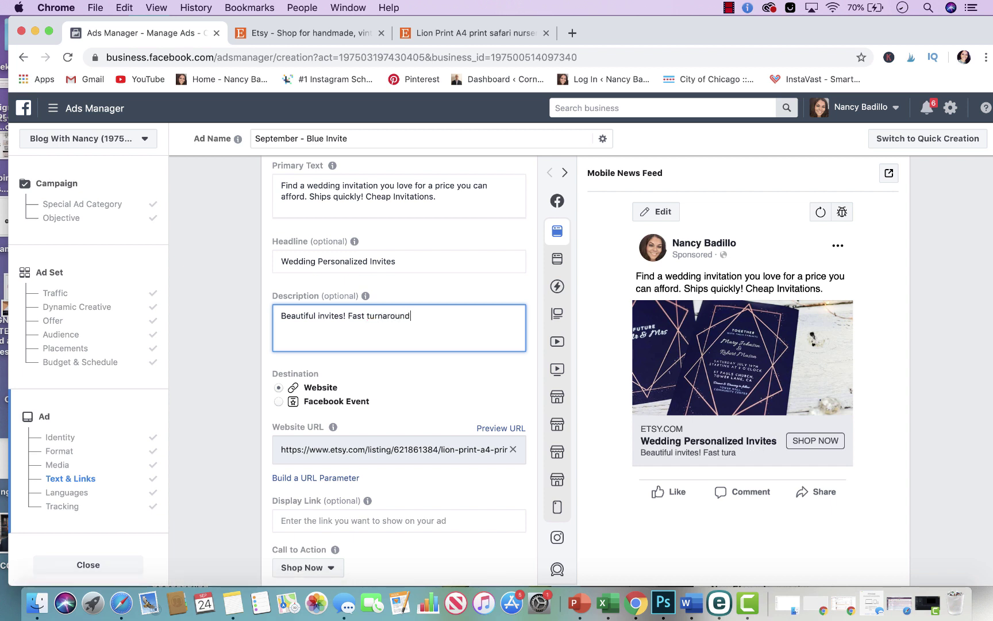
type(".")
- Review the ad's Languages and Tracking sections and preview it in the Desktop News Feed, Mobile News Feed and Instant Articles placements
scroll(642, 428, "down", 10)
scroll(641, 428, "down", 5)
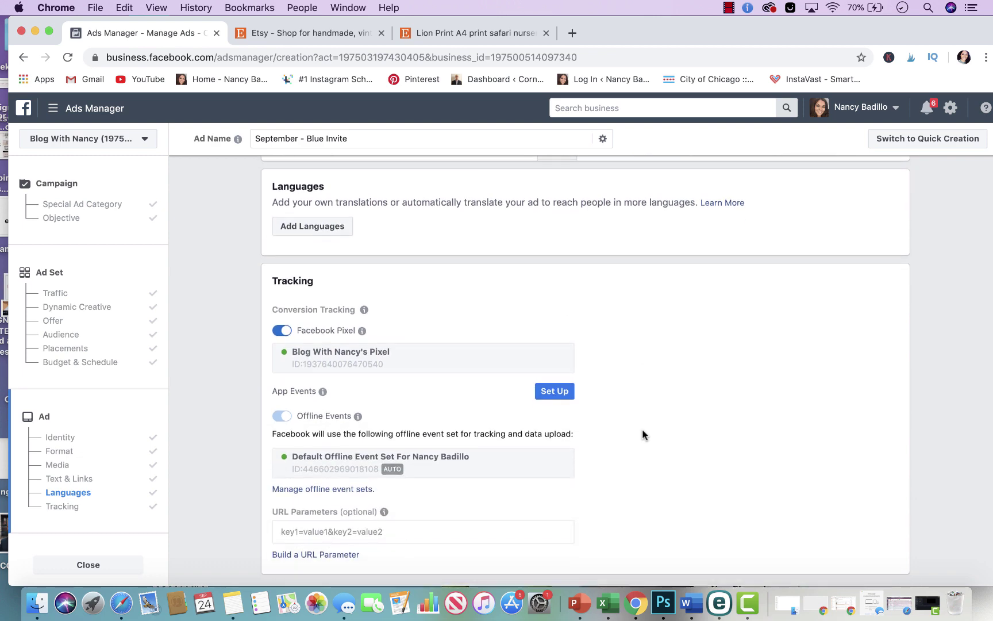
scroll(641, 422, "up", 5)
scroll(641, 423, "up", 15)
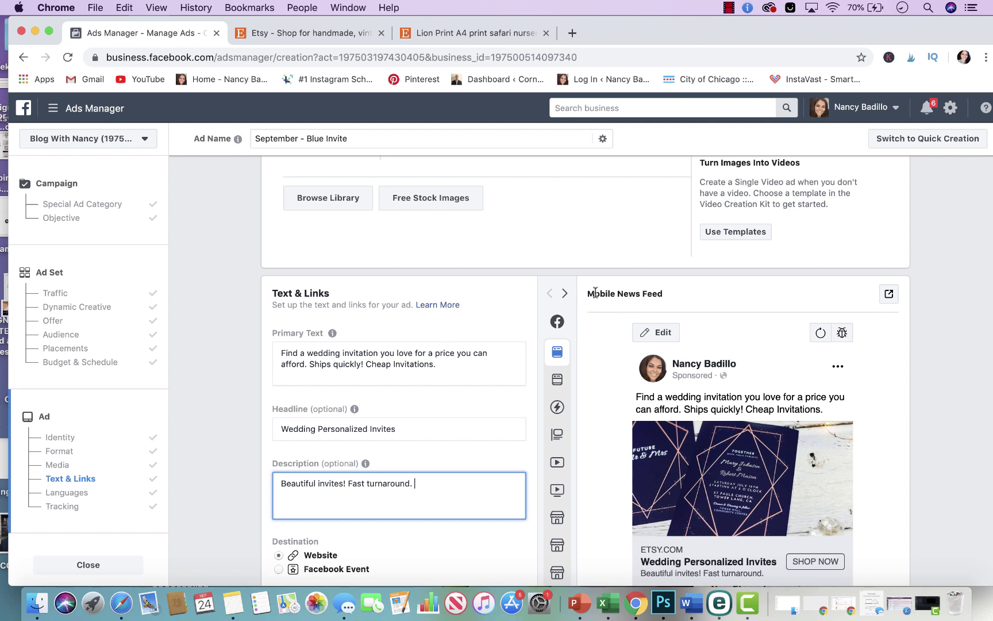
scroll(564, 339, "down", 2)
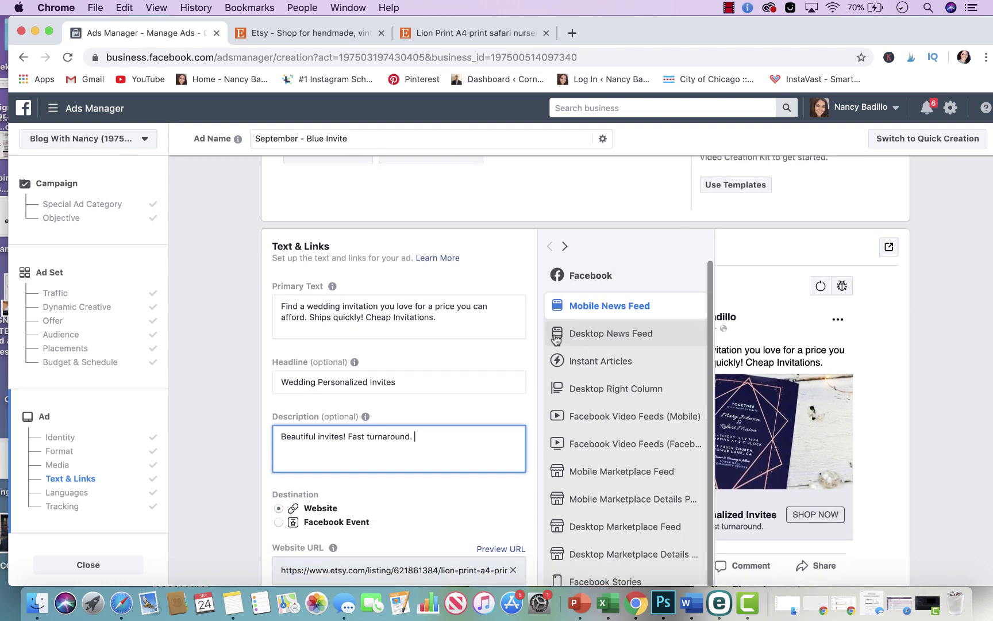
left_click(579, 335)
scroll(780, 440, "down", 5)
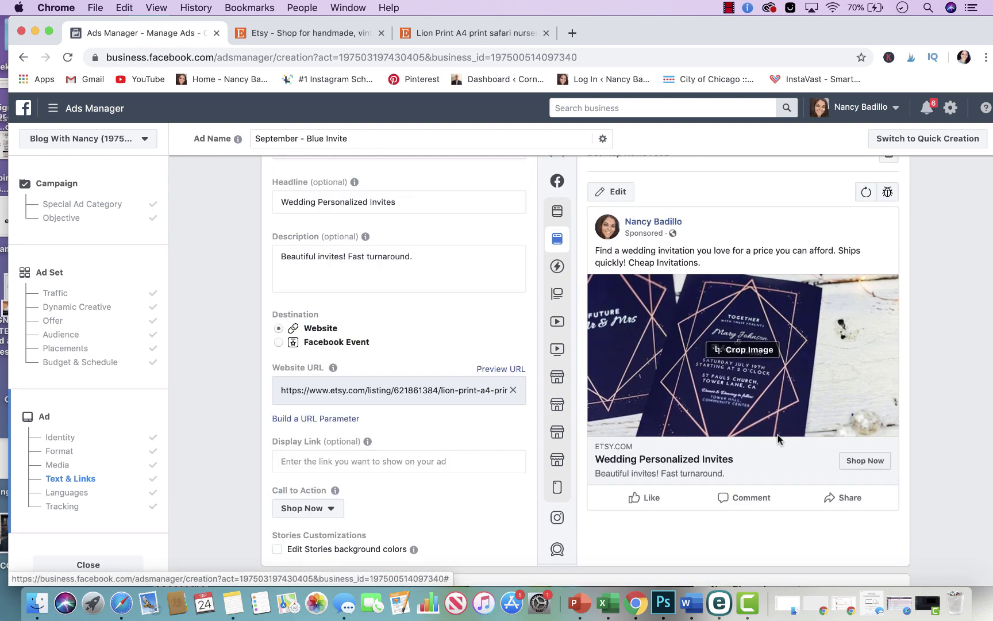
left_click(559, 218)
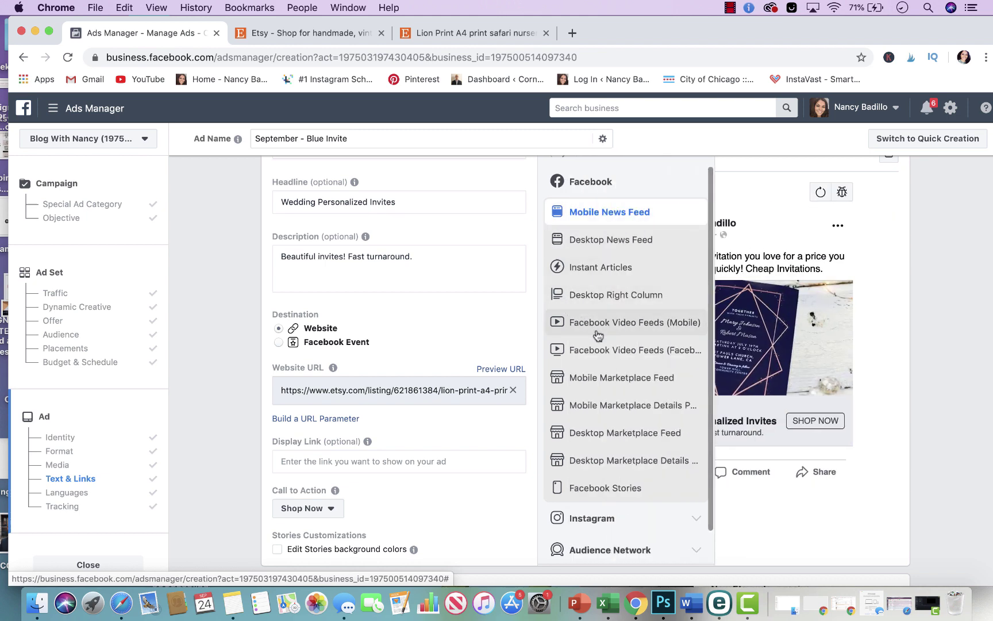
left_click(595, 268)
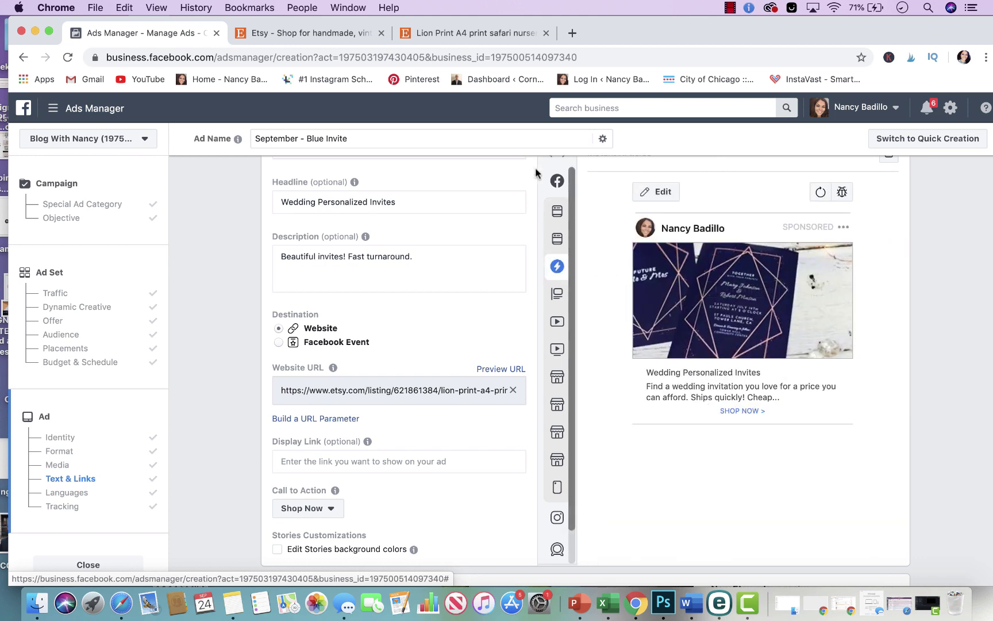
- Compare the ad's previews for Facebook Stories, Mobile News Feed and Desktop News Feed, ending on Mobile News Feed
mouse_move(561, 240)
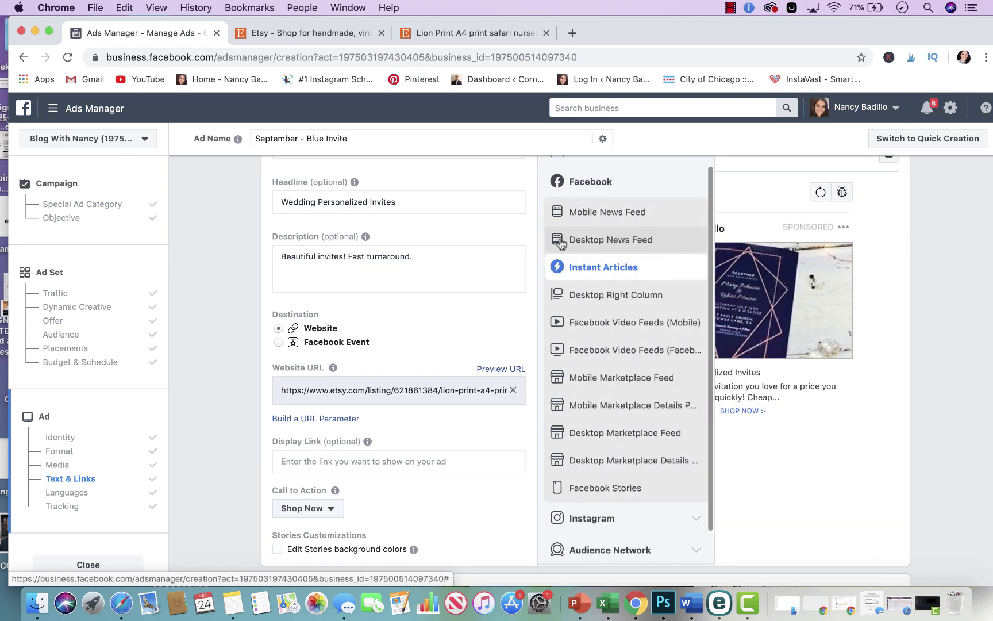
left_click(633, 487)
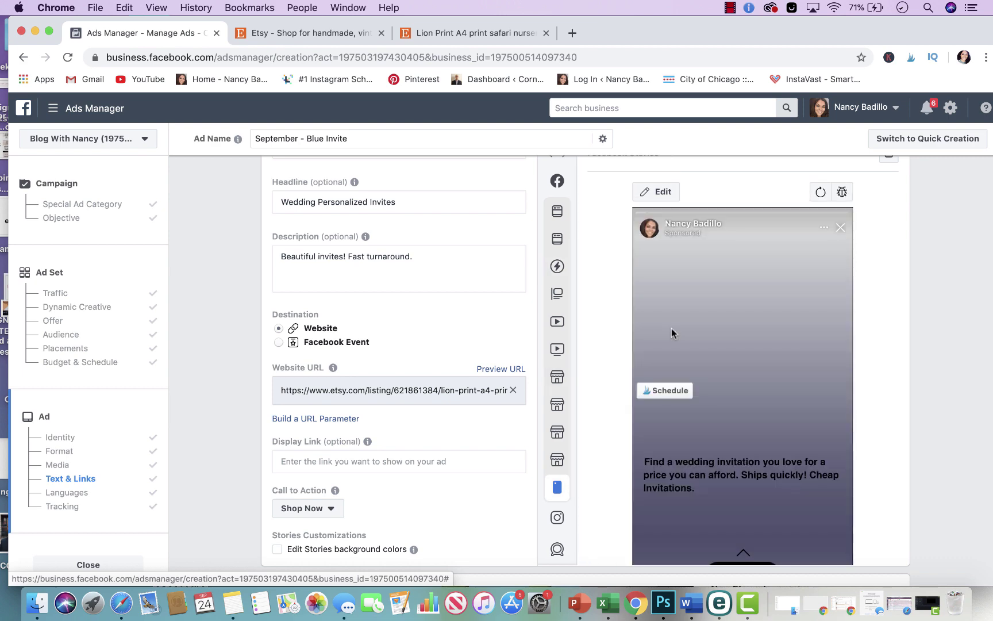
scroll(671, 329, "down", 1)
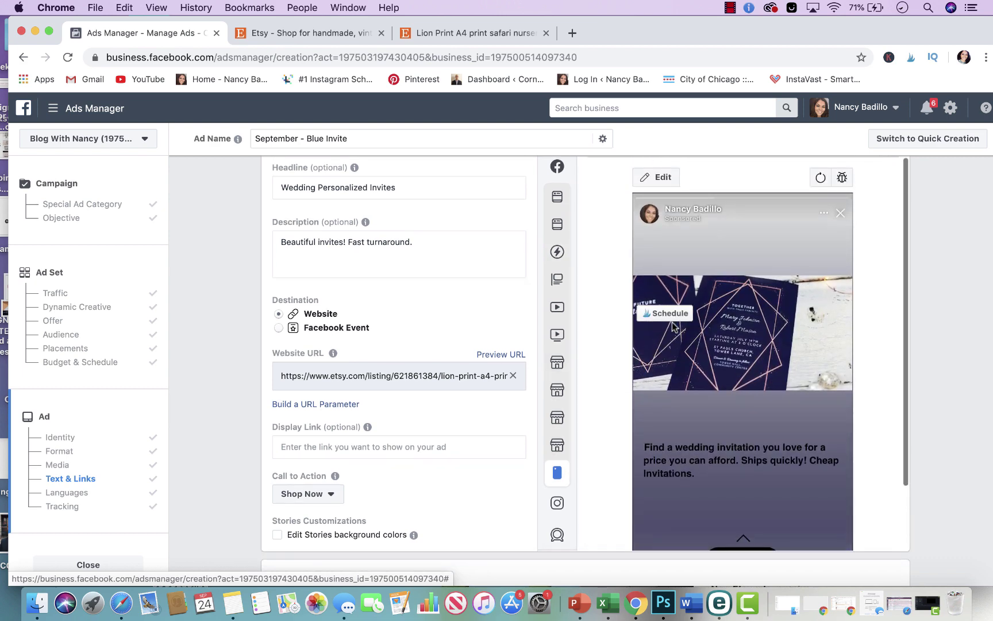
mouse_move(563, 204)
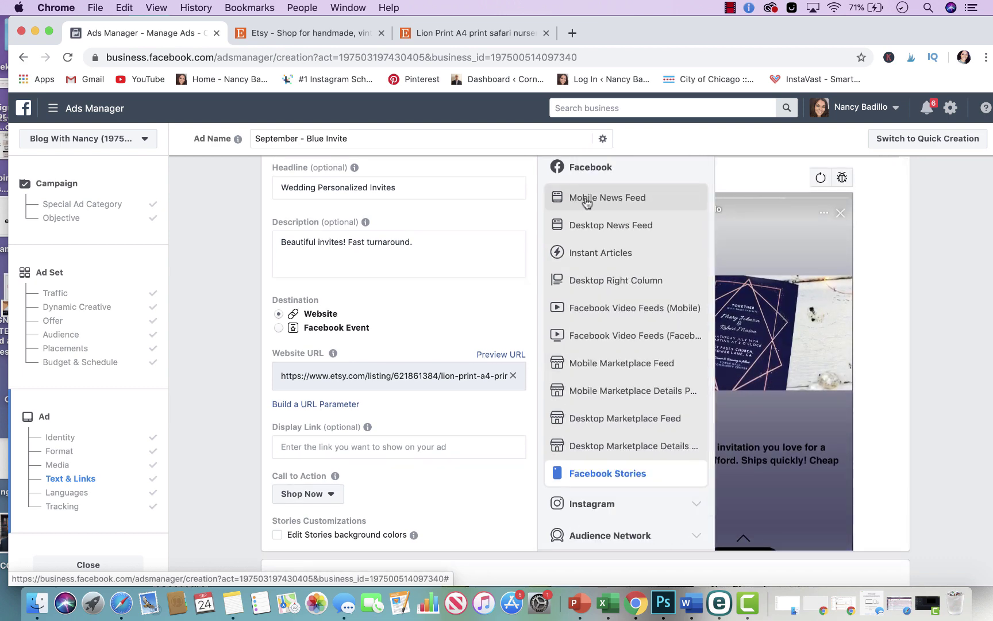
left_click(586, 202)
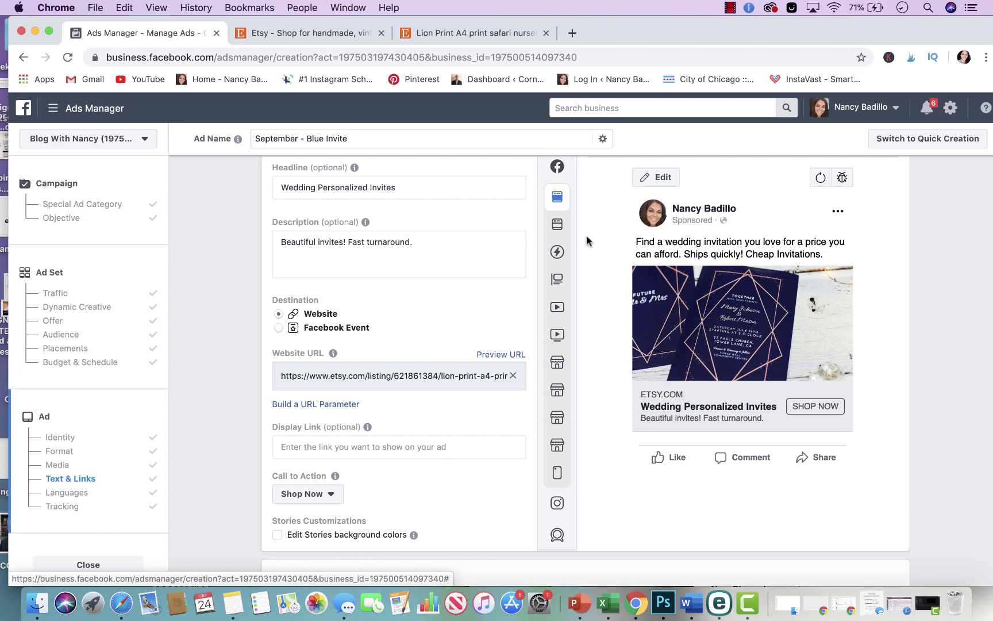
left_click(555, 224)
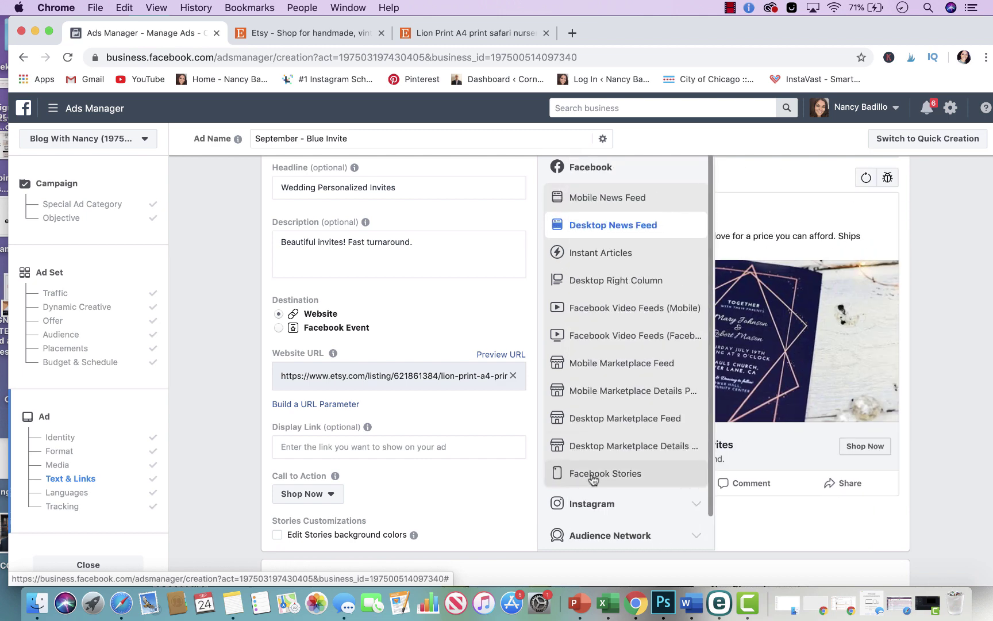
left_click(553, 467)
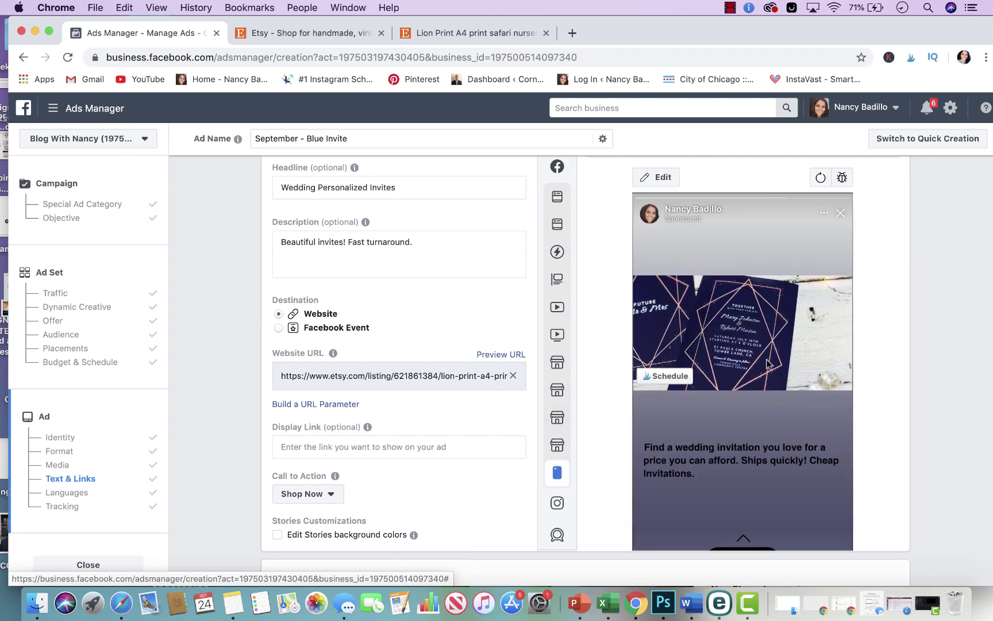
left_click(575, 197)
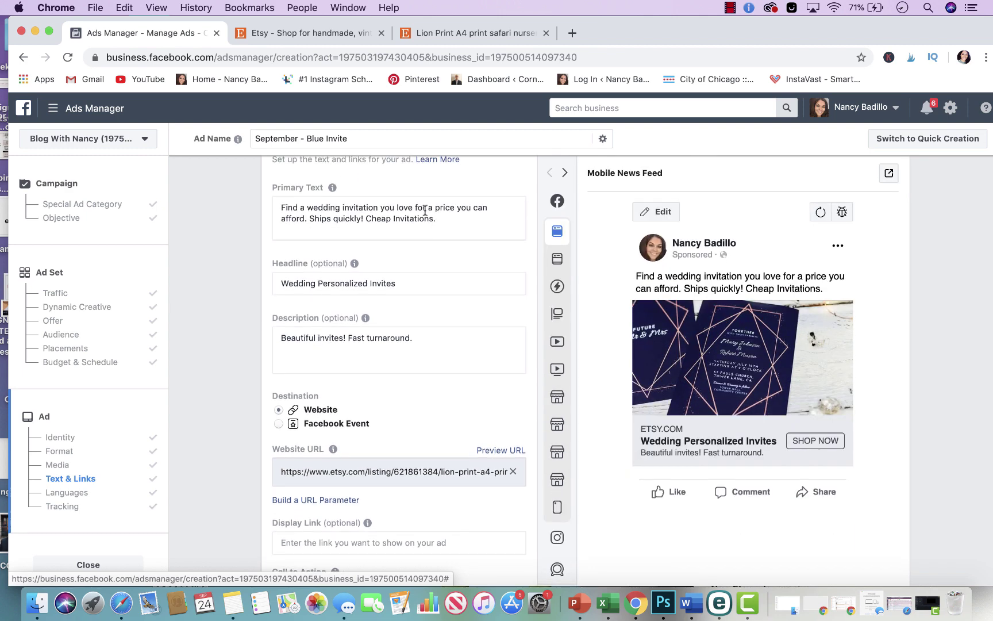
- Switch the ad set to Edit Placements to examine the available placements, and return it to Automatic Placements
left_click(61, 307)
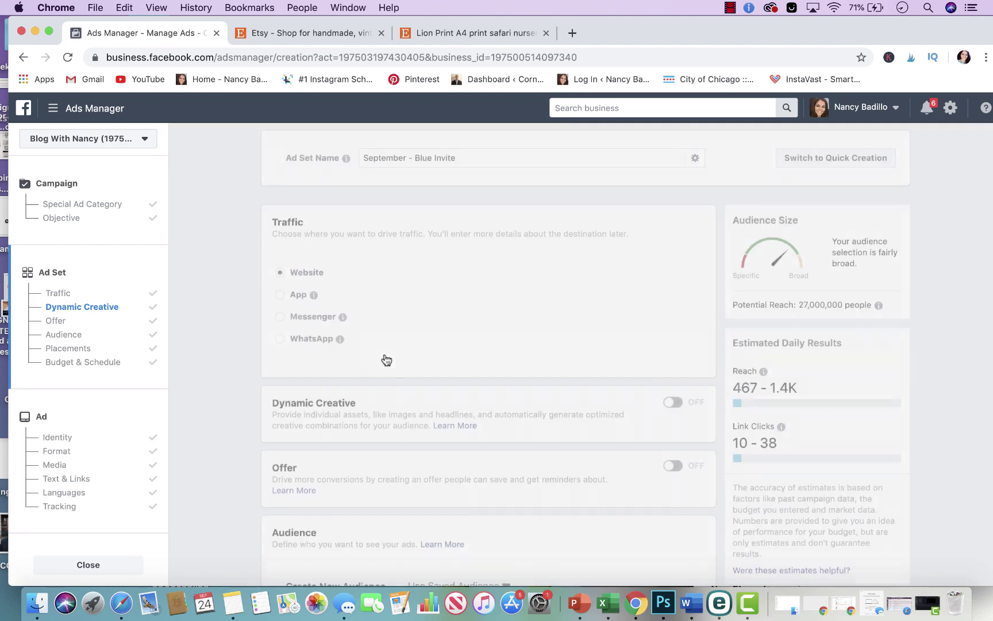
scroll(345, 349, "down", 15)
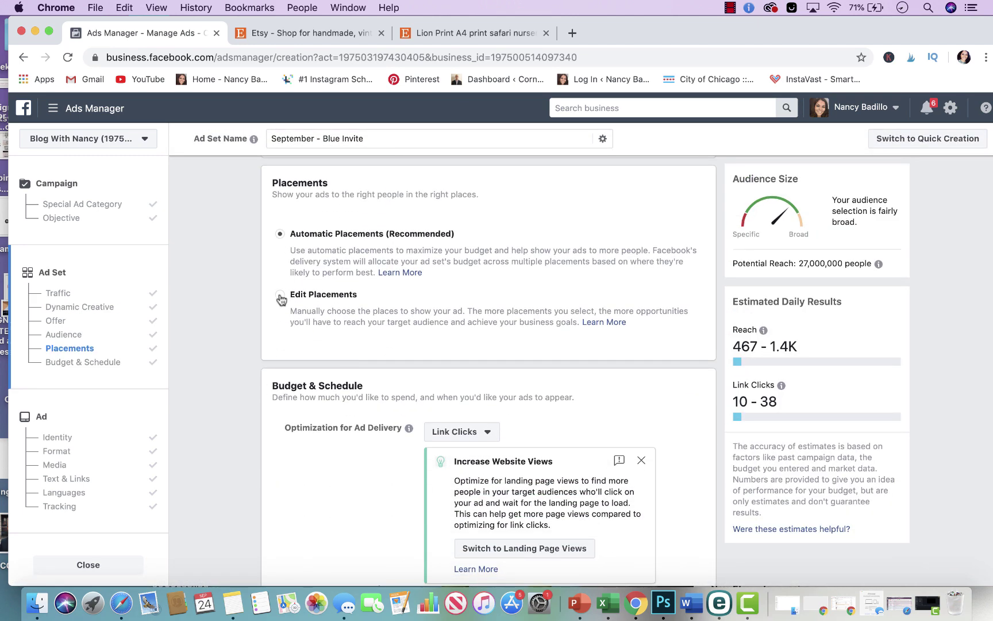
left_click(280, 295)
scroll(310, 322, "down", 2)
scroll(320, 352, "down", 2)
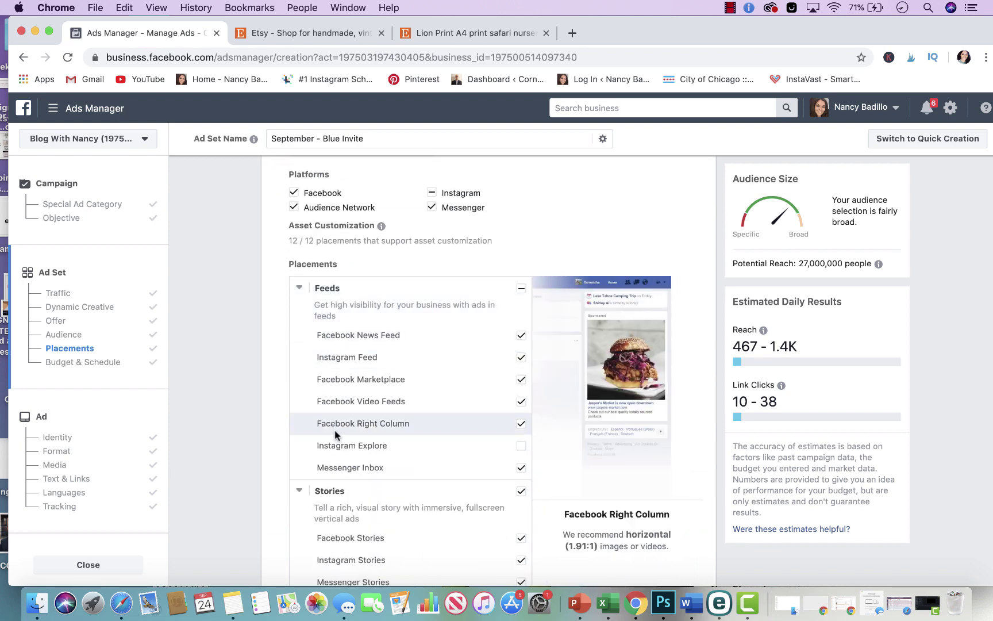
scroll(335, 430, "down", 2)
scroll(322, 425, "up", 8)
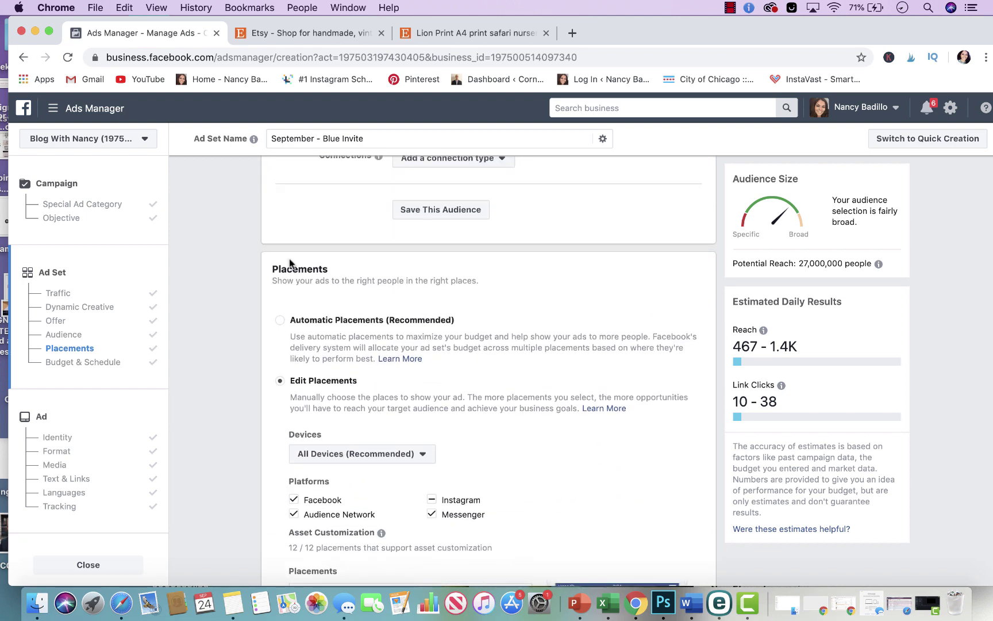
left_click(279, 321)
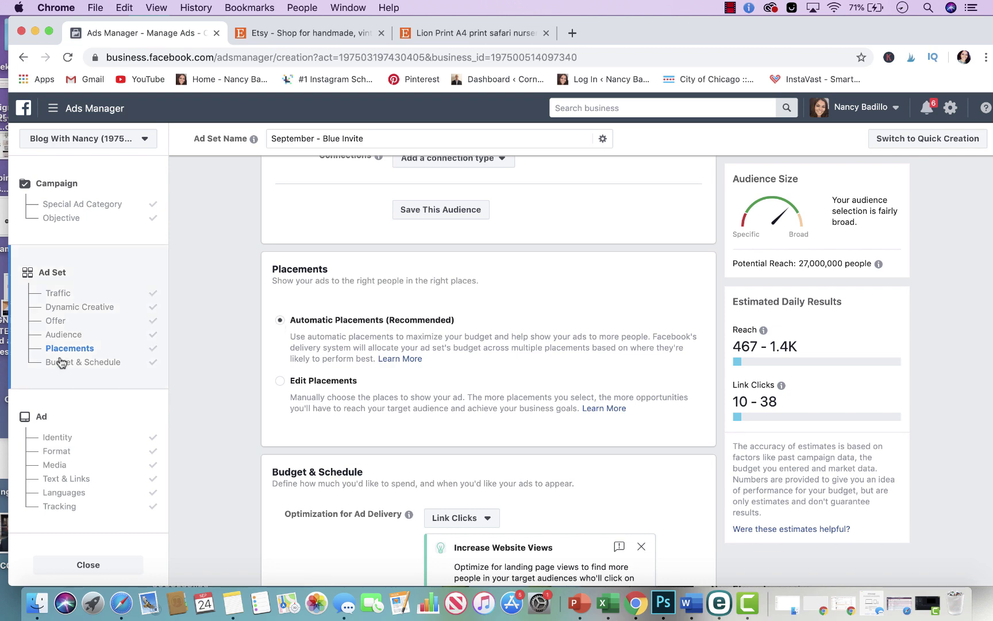
- Review the ad's complete setup, from Format, Media, and Text & Links through Tracking and back to Identity
left_click(56, 450)
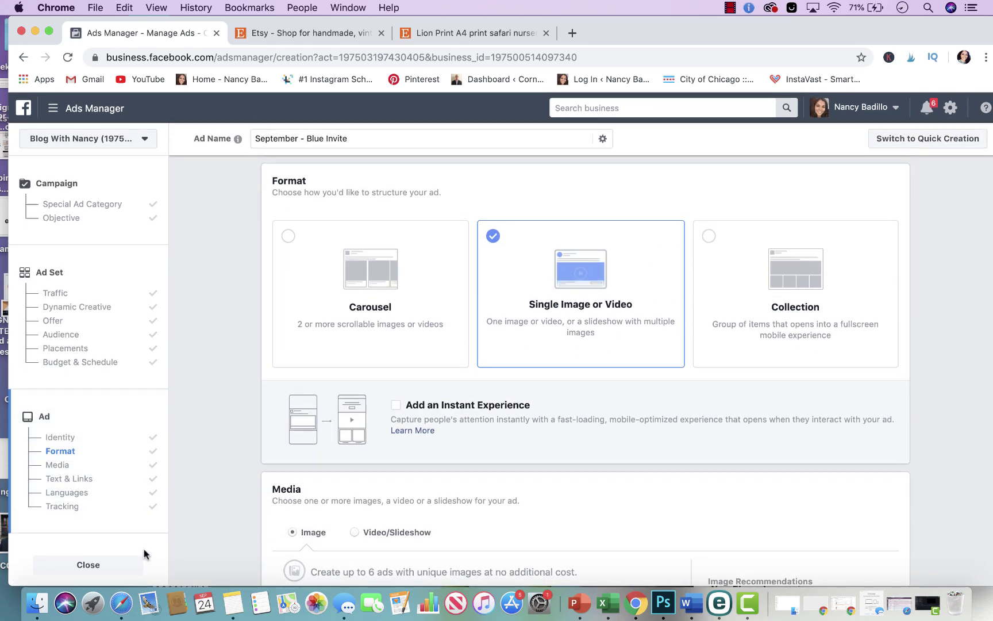
scroll(345, 477, "down", 5)
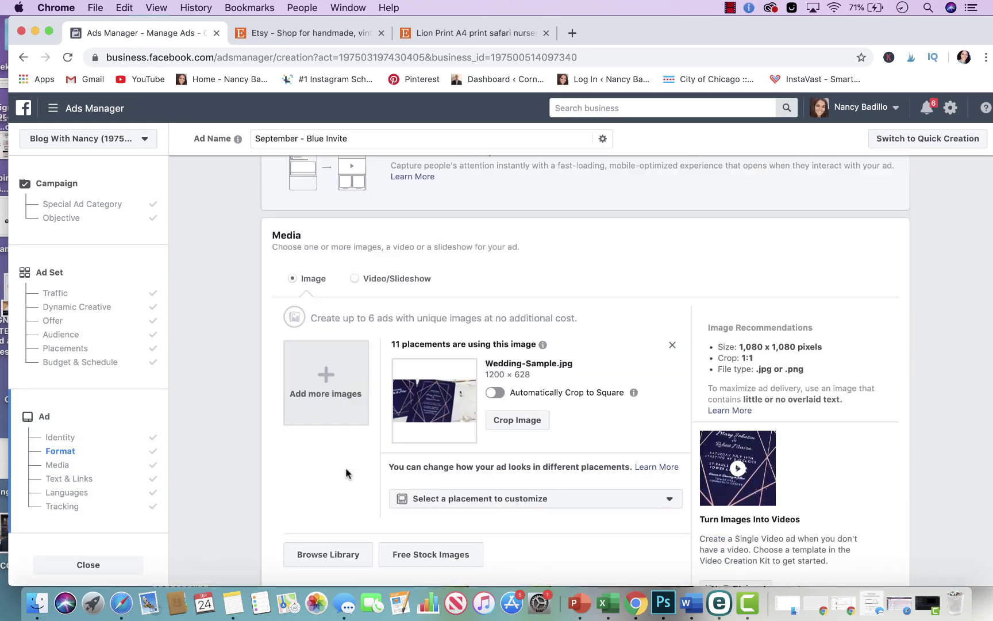
scroll(346, 474, "down", 10)
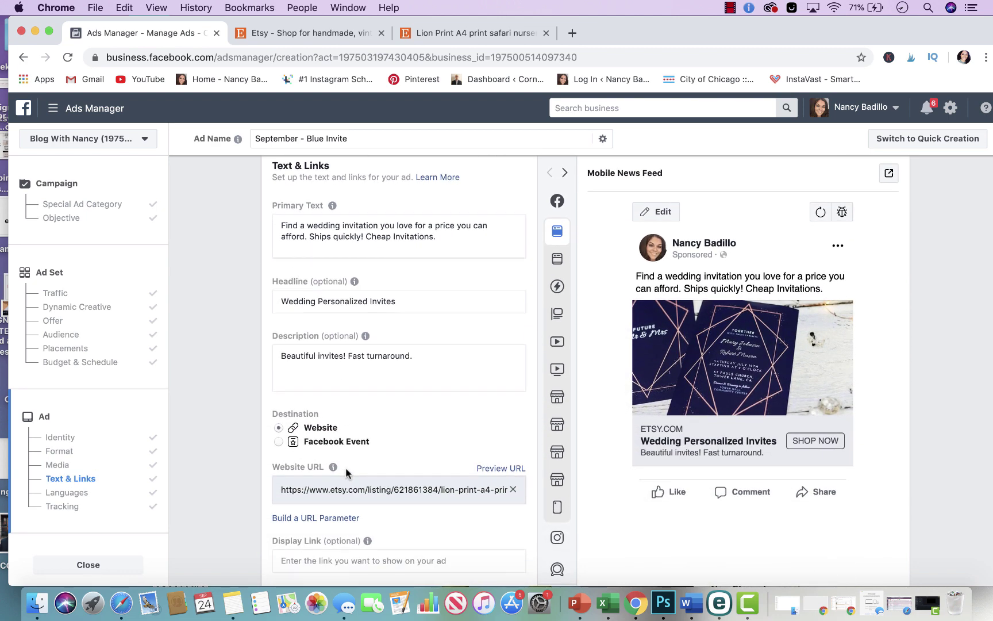
scroll(346, 471, "down", 12)
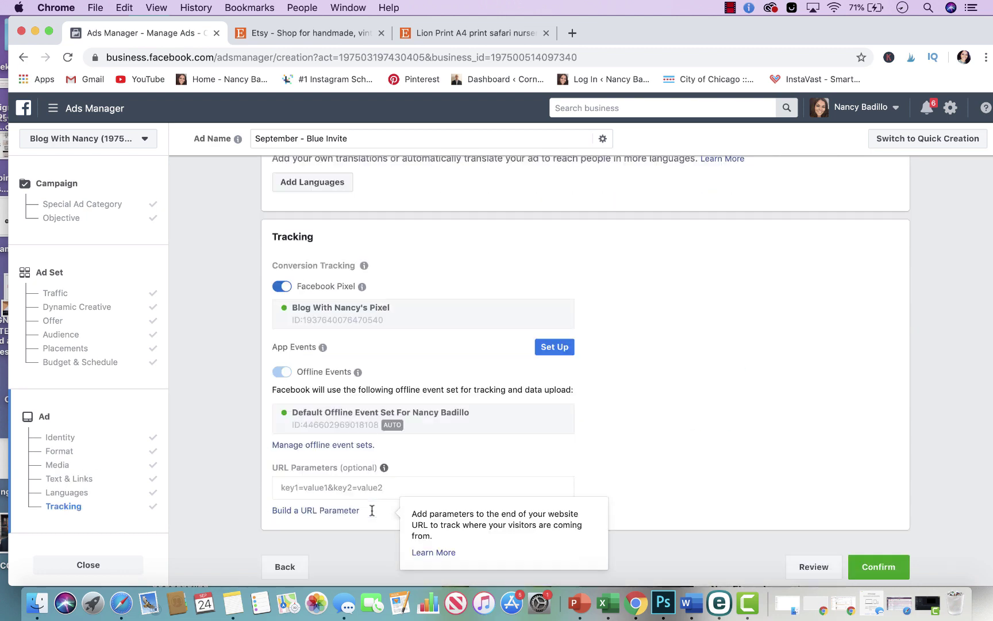
scroll(372, 510, "down", 2)
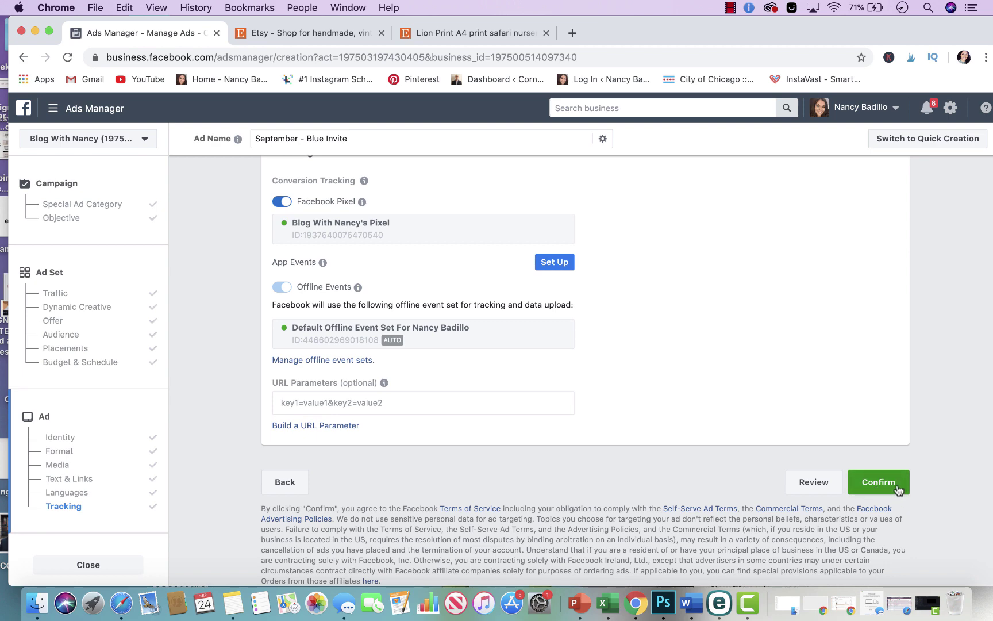
scroll(835, 357, "up", 15)
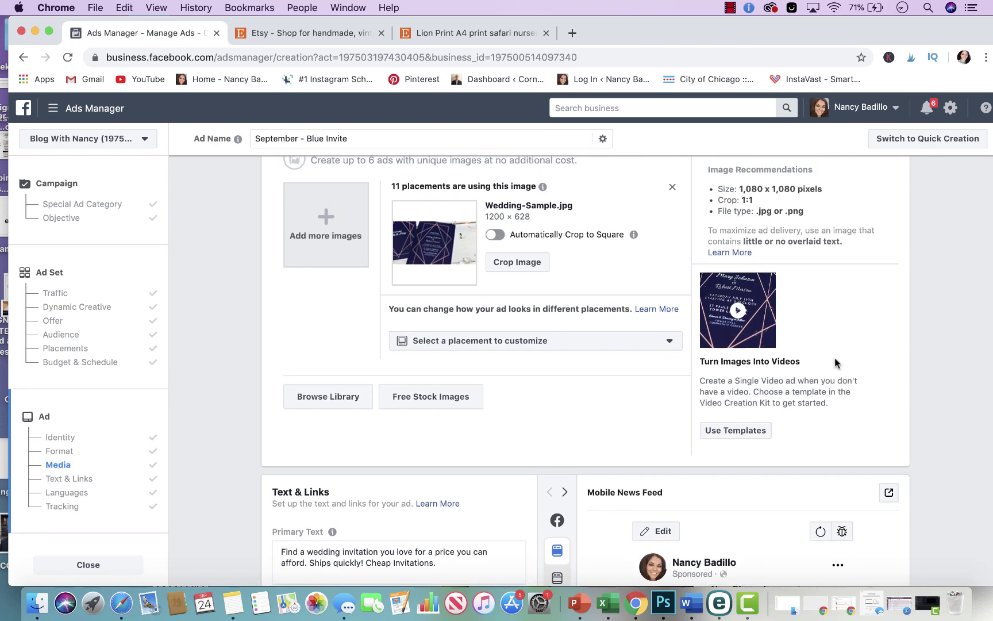
scroll(835, 357, "up", 4)
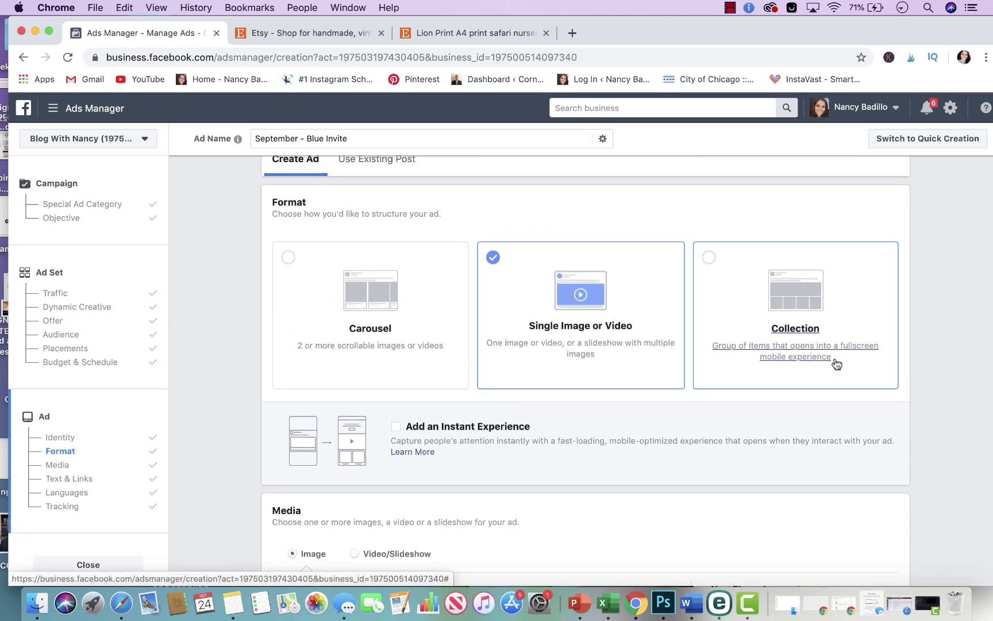
scroll(835, 362, "up", 5)
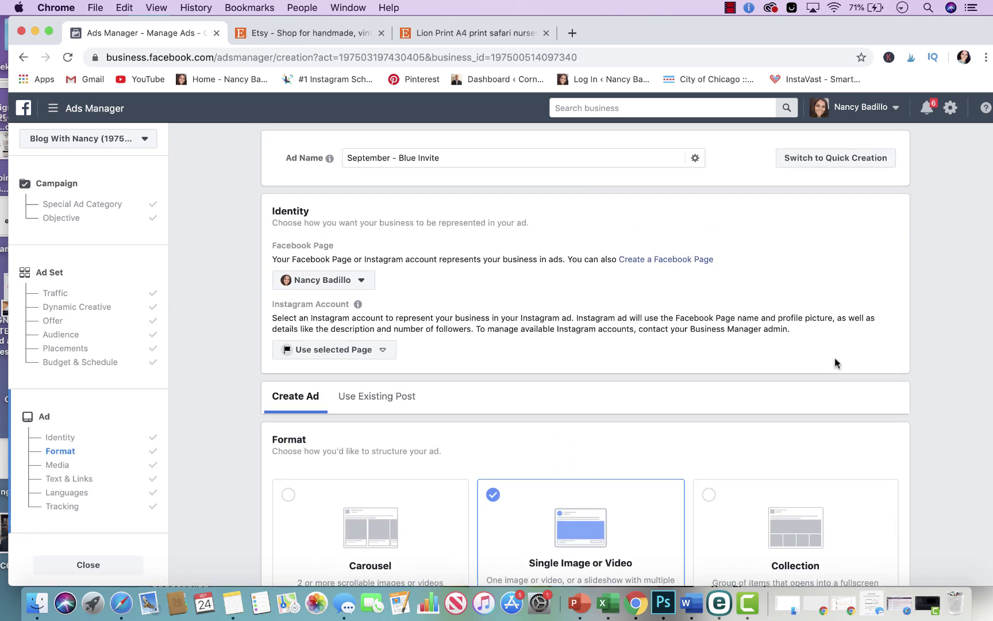